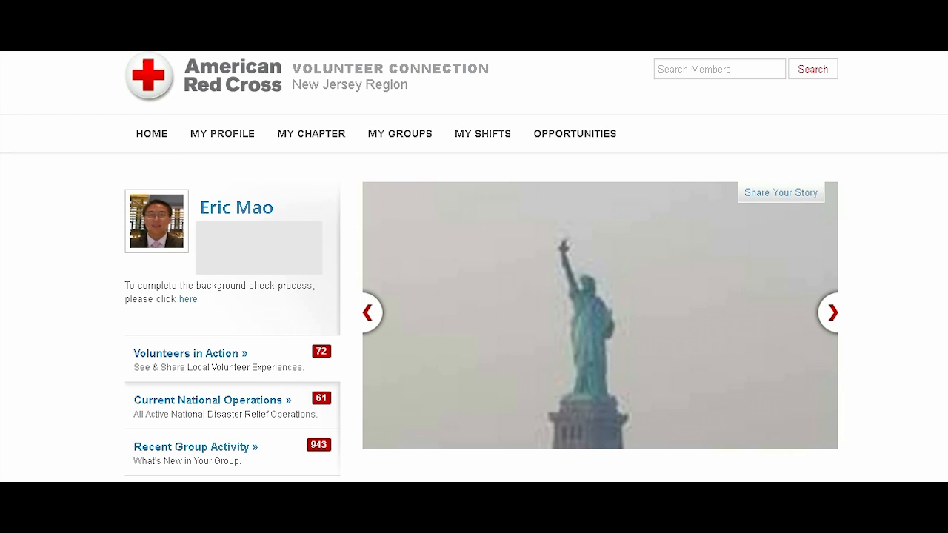
Step: Open the Millburn High School group page and go to its calendar
mouse_move(393, 141)
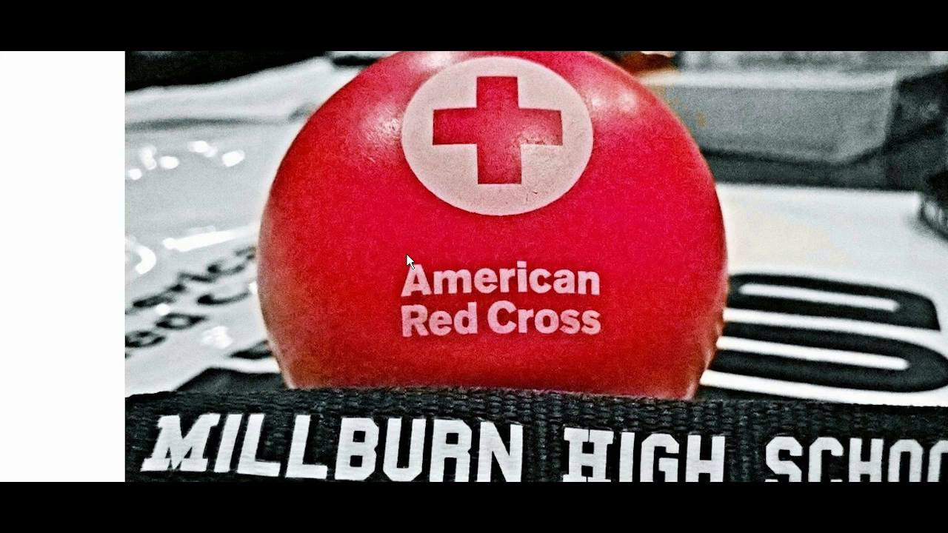
scroll(406, 254, "down", 7)
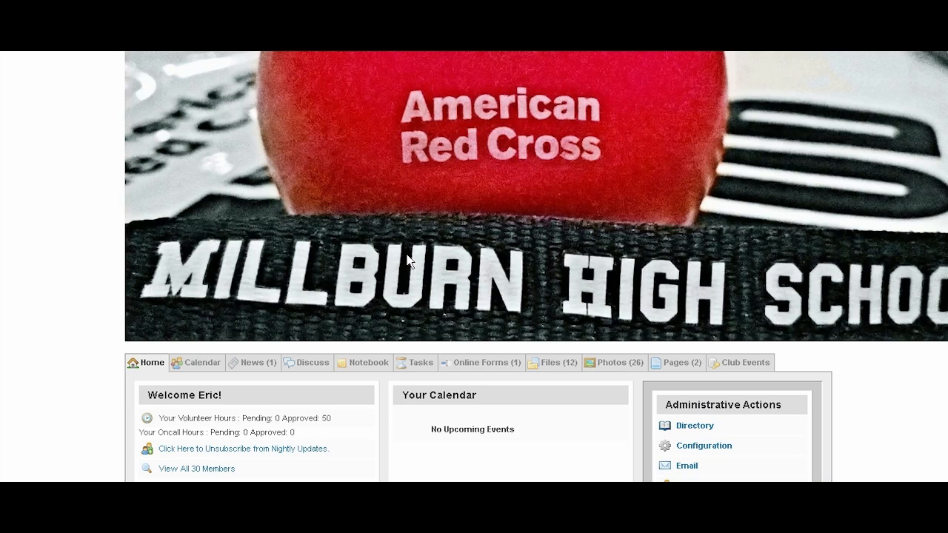
scroll(406, 253, "up", 2)
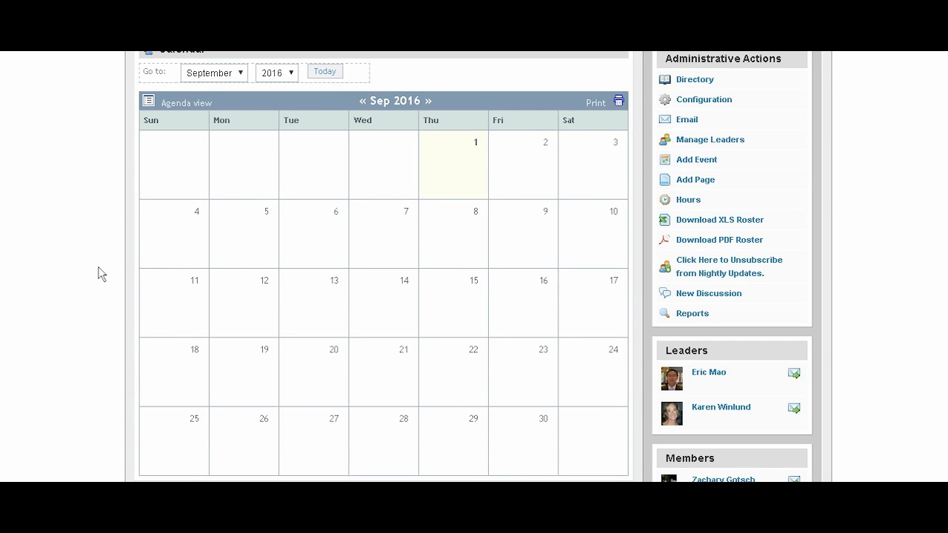
Step: Show March 2016 and April 2016 in the group calendar to examine the scheduled events
left_click(234, 73)
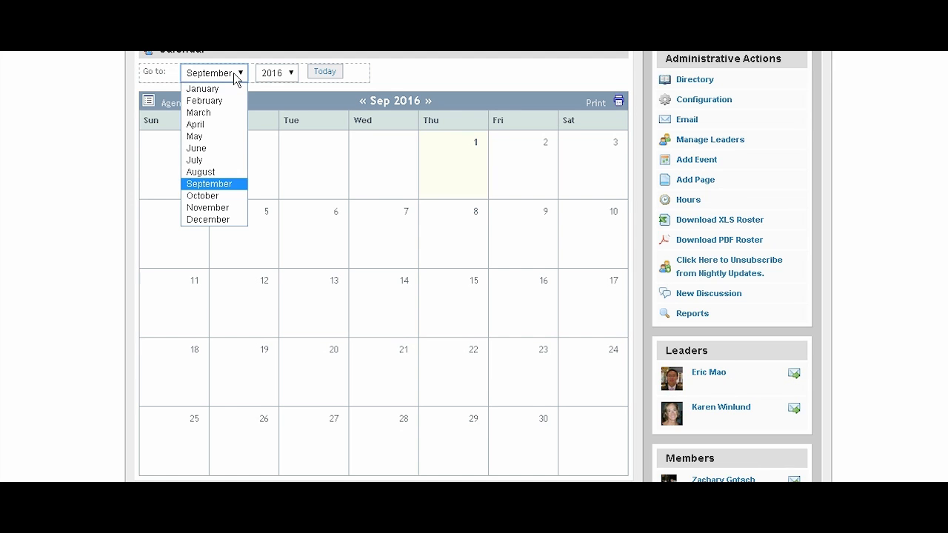
left_click(225, 112)
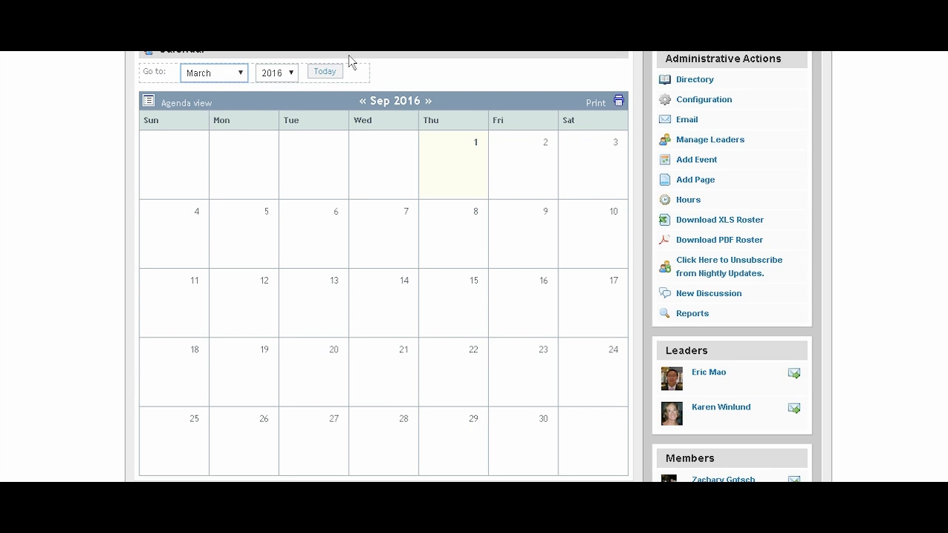
scroll(362, 133, "down", 8)
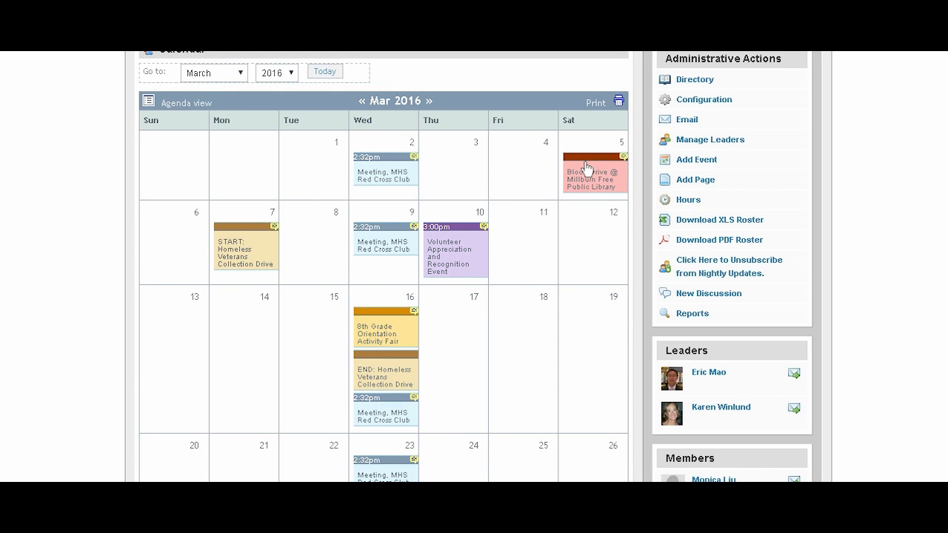
scroll(581, 181, "down", 2)
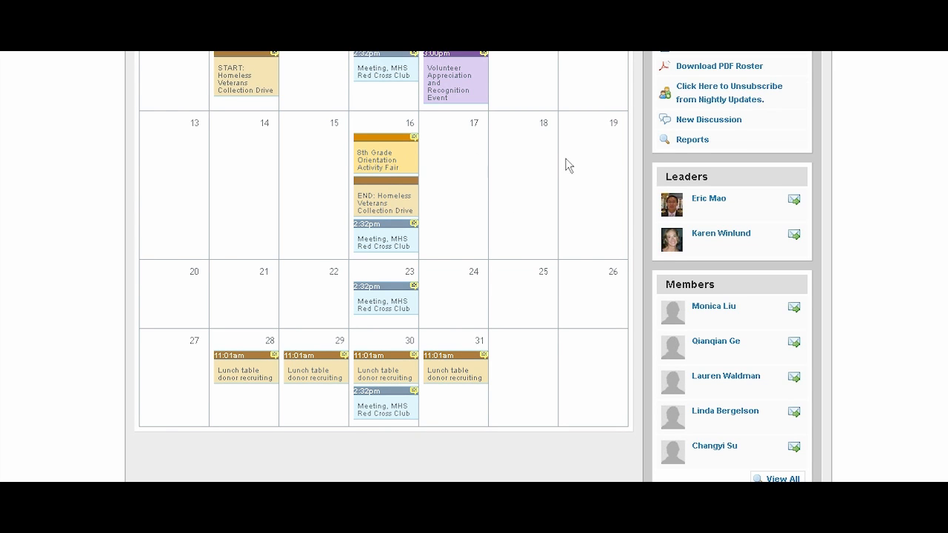
scroll(624, 338, "up", 5)
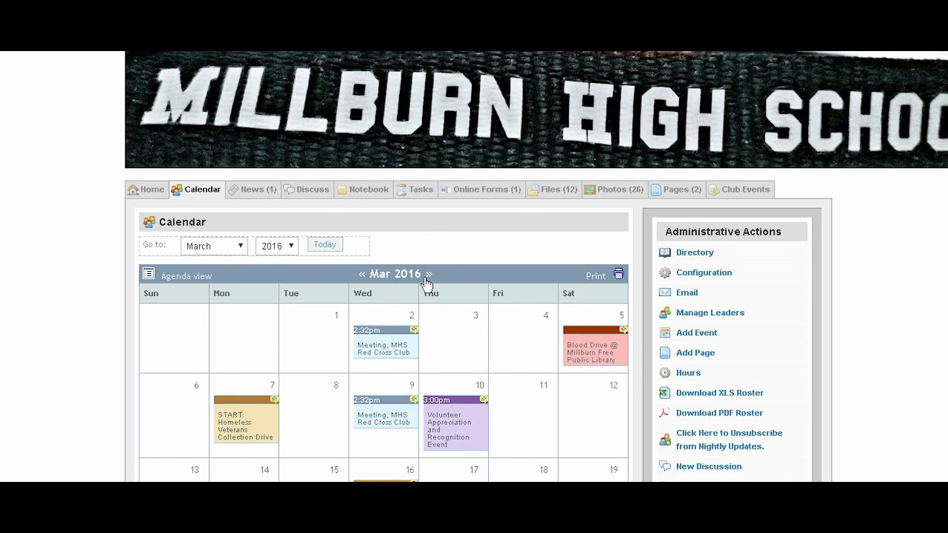
scroll(490, 224, "down", 3)
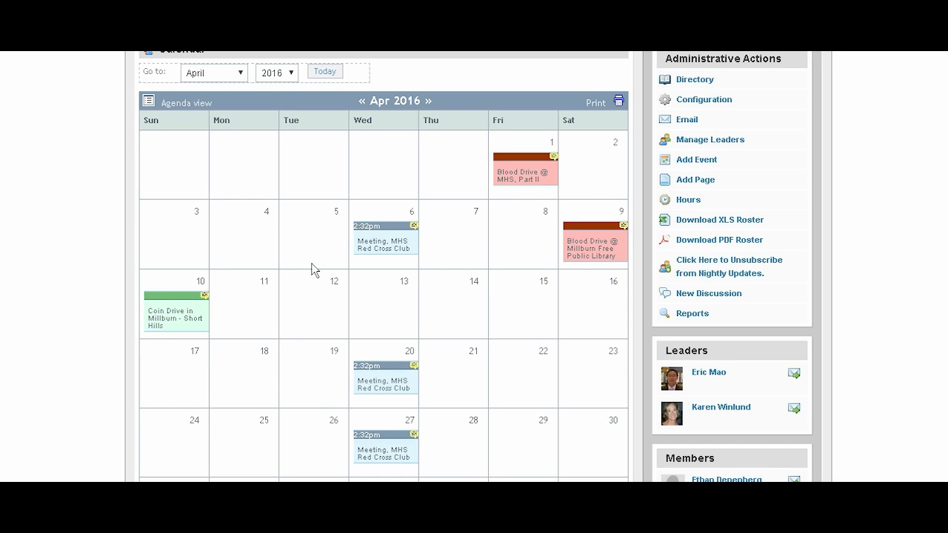
Step: In September 2016, start a calendar item on the 1st named "eve nt" with the time 02:32pm
left_click(241, 75)
left_click(243, 183)
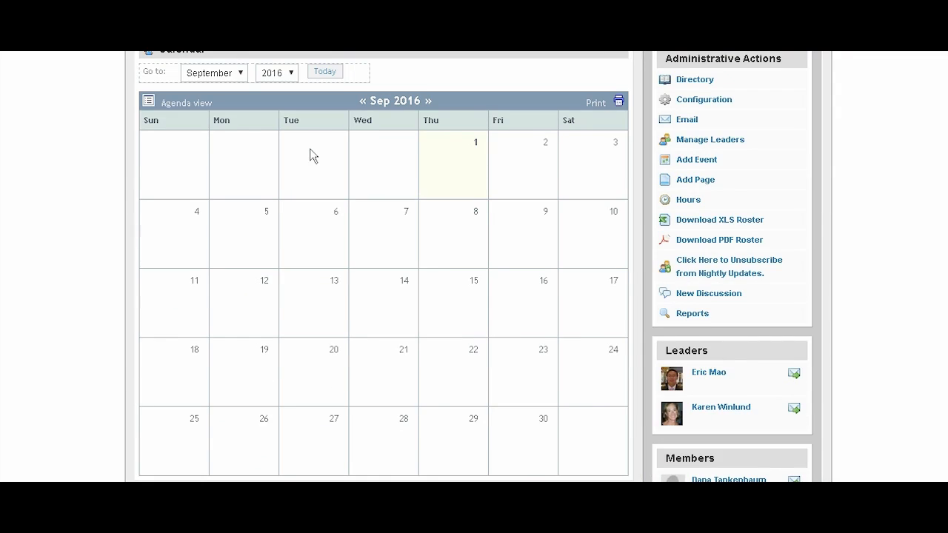
left_click(456, 154)
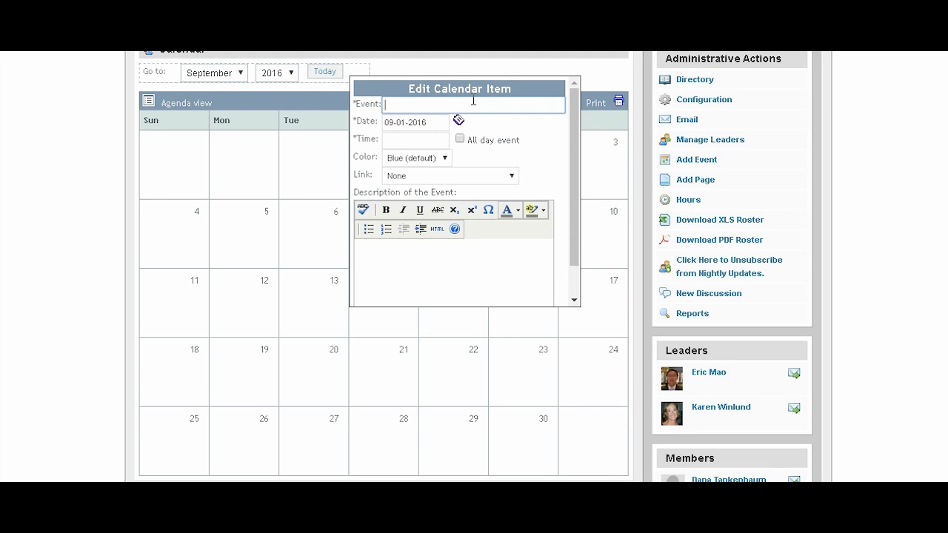
type("eve nt")
left_click(434, 139)
type("0")
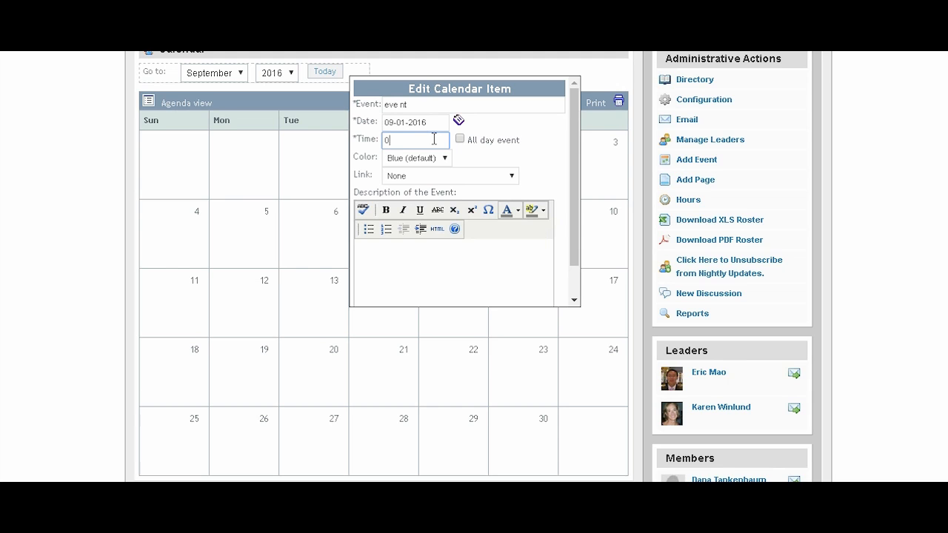
type("2:32pm")
Step: Keep the default blue color, enter "description" as the event's description, and save the calendar item
left_click(446, 159)
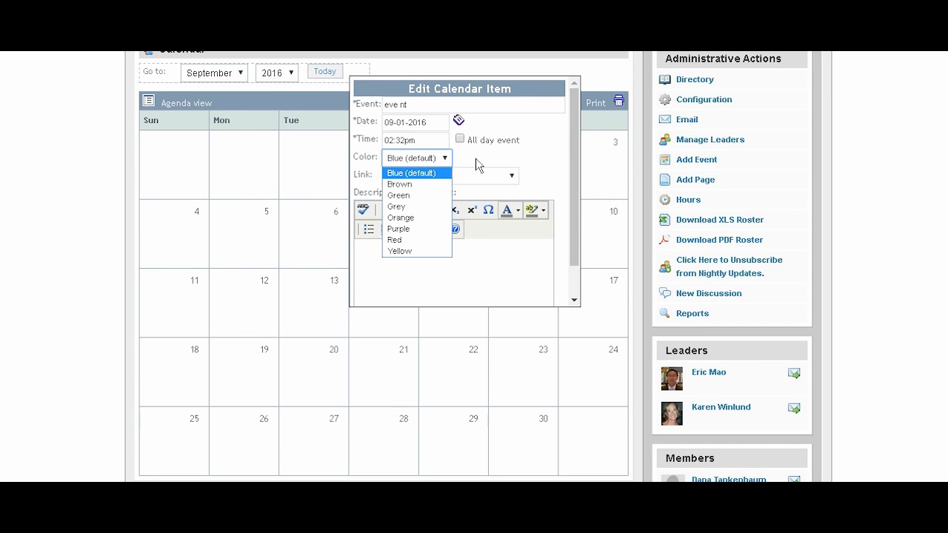
left_click(478, 164)
left_click(429, 265)
scroll(428, 248, "down", 3)
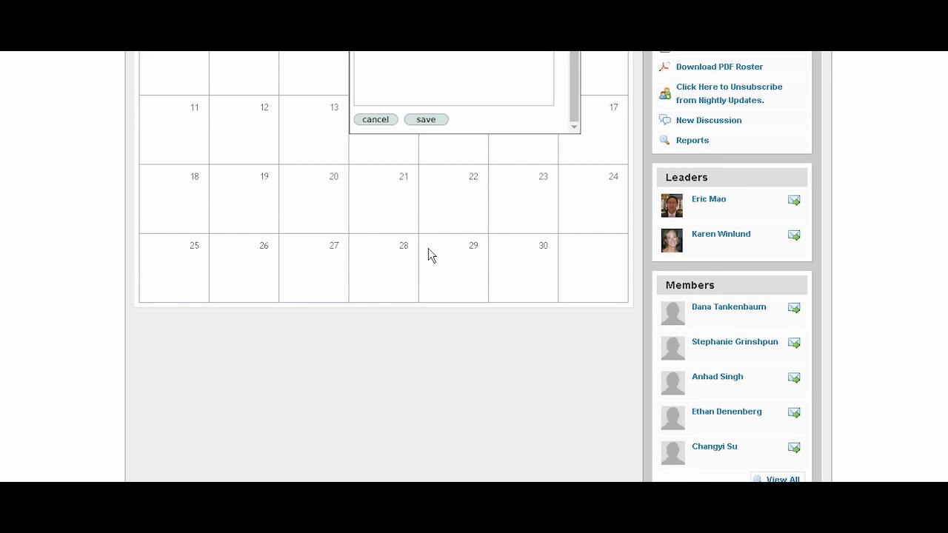
type("descriptio")
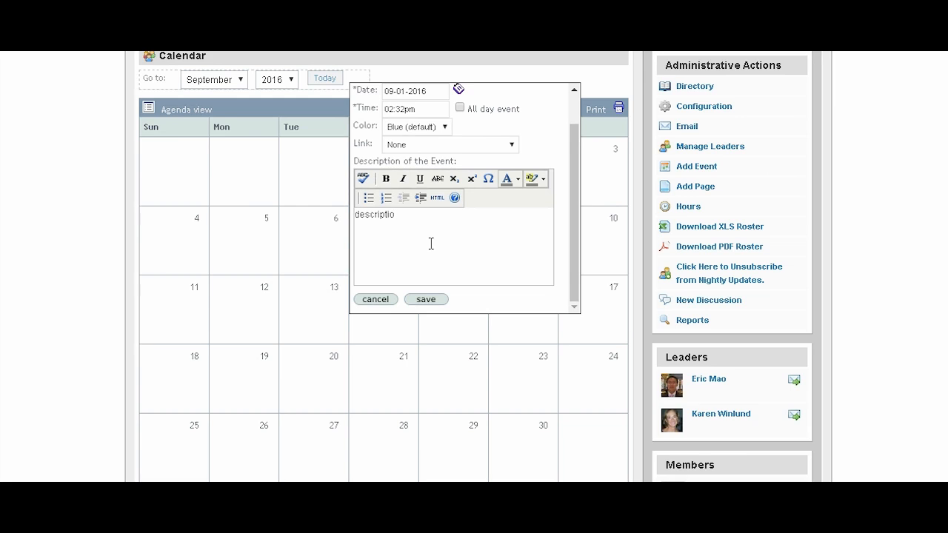
type("n")
left_click(426, 299)
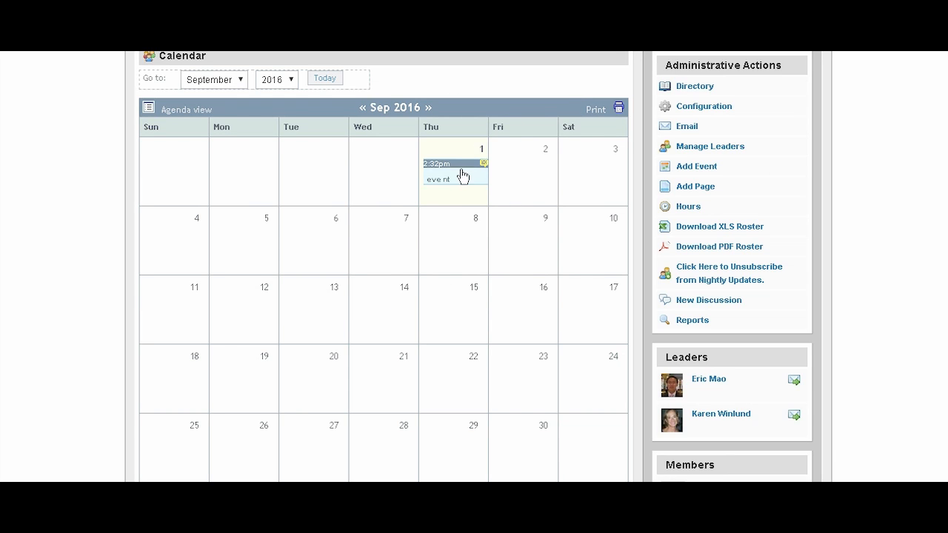
Step: Open the September 1 calendar item for editing and delete it
left_click(462, 178)
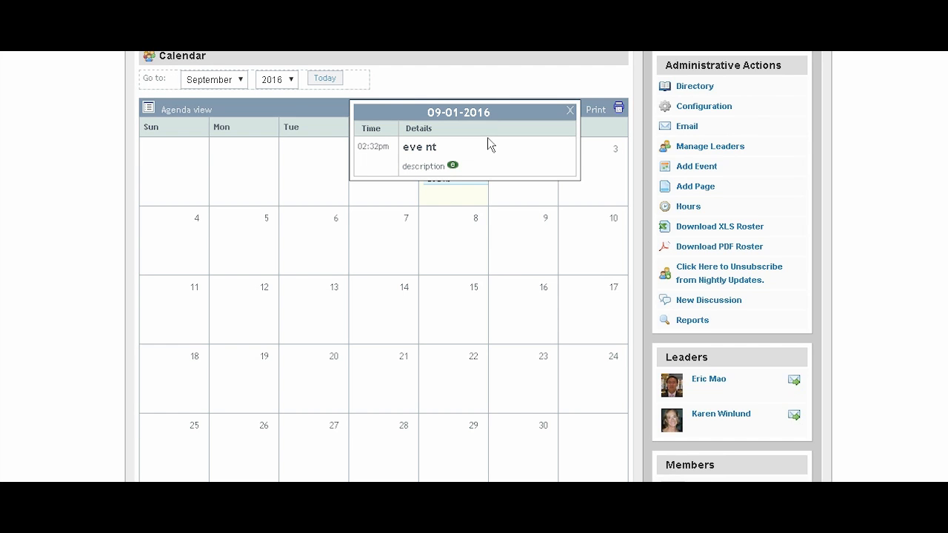
left_click(451, 165)
scroll(459, 171, "down", 10)
scroll(466, 197, "up", 3)
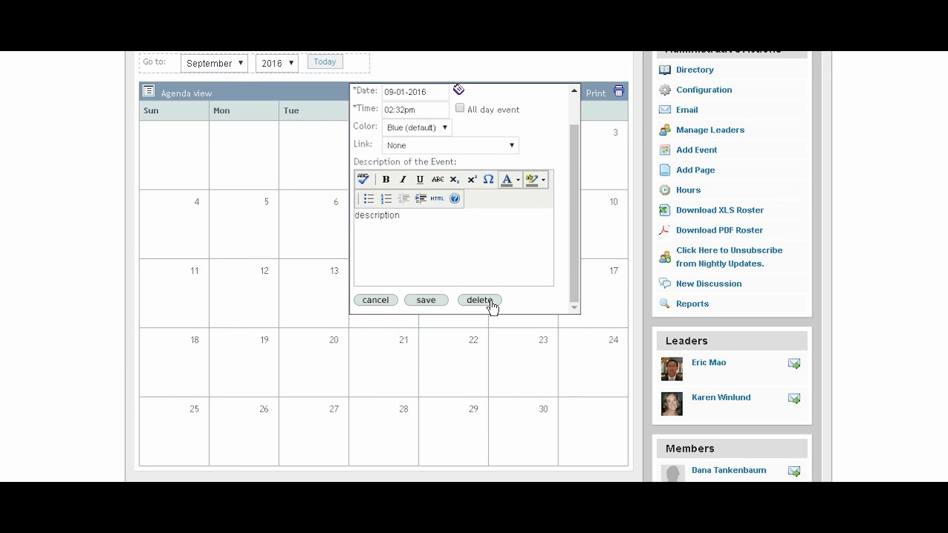
left_click(487, 302)
left_click(566, 106)
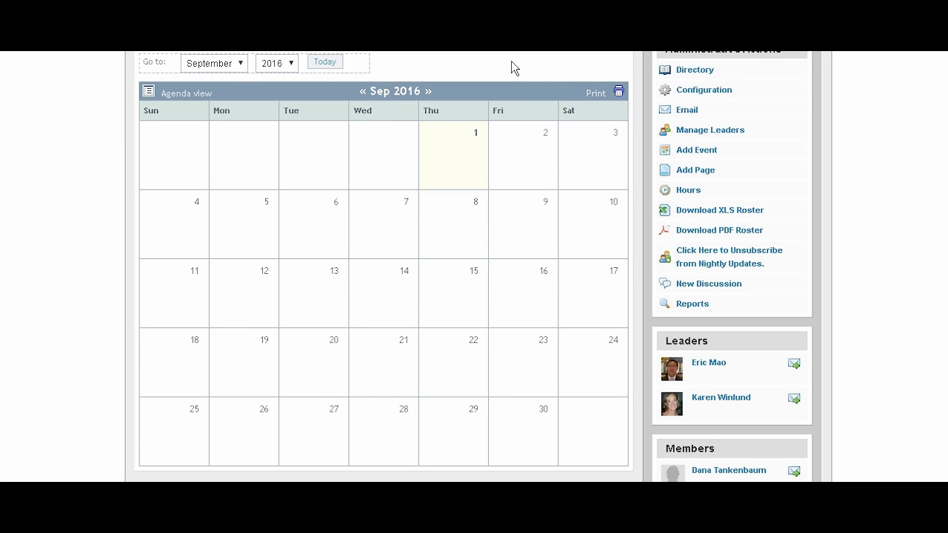
Step: Start a new group event named "event" with the start date 09-01-2016 and start time 02:32pm
scroll(555, 170, "up", 3)
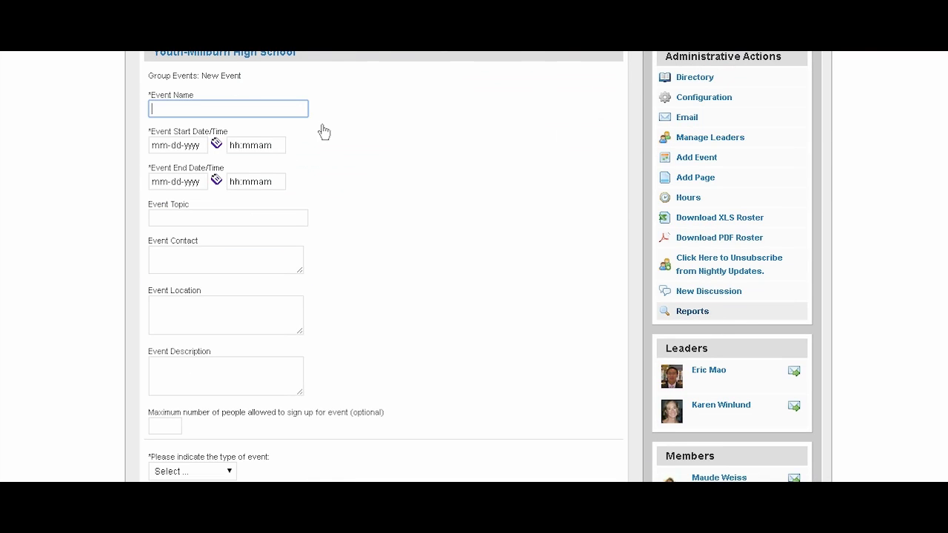
left_click(239, 109)
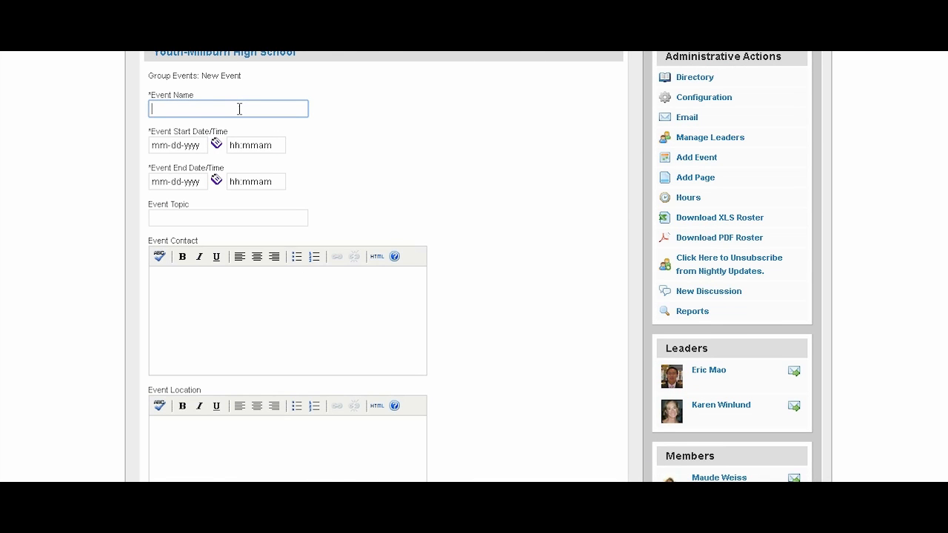
type("event")
left_click(196, 144)
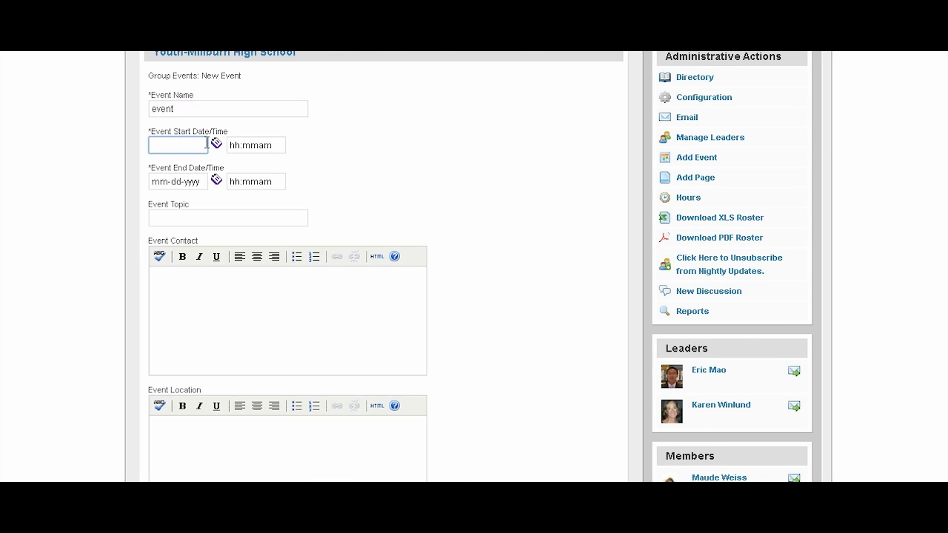
left_click(217, 145)
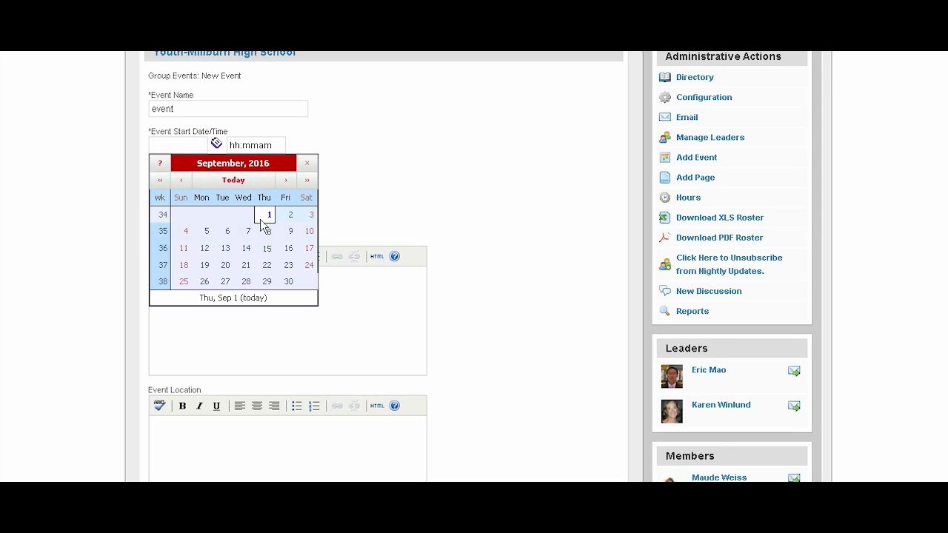
left_click(264, 214)
left_click(259, 149)
type("0")
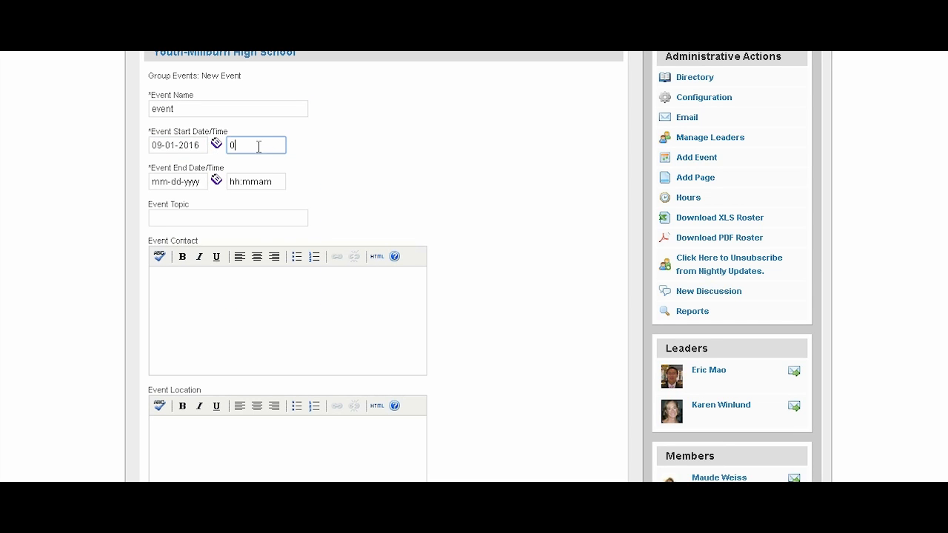
type("2:32pm")
Step: Copy the start time 02:32pm to the event's end time and set the end date to 09-02-2016
double_click(263, 145)
key("ctrl+c")
left_click(265, 180)
key("ctrl+v")
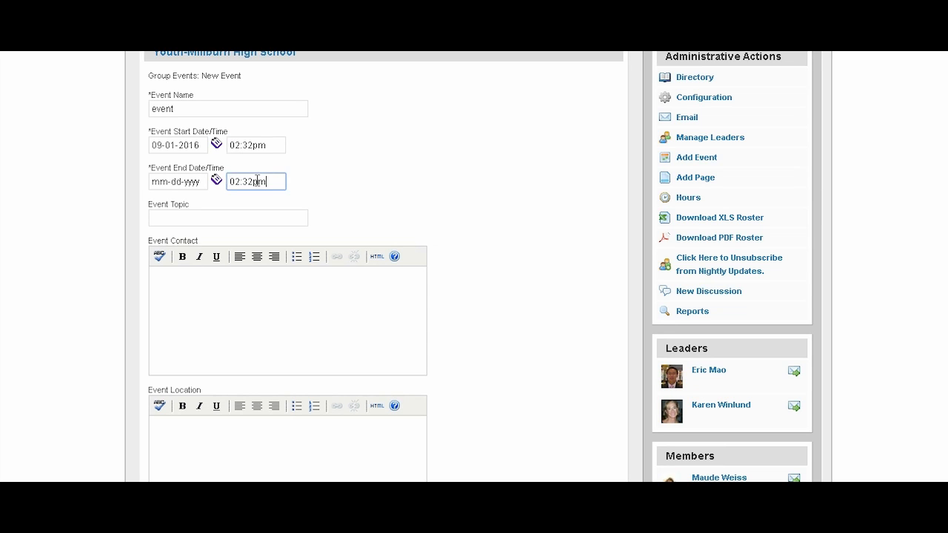
left_click(191, 181)
left_click(217, 180)
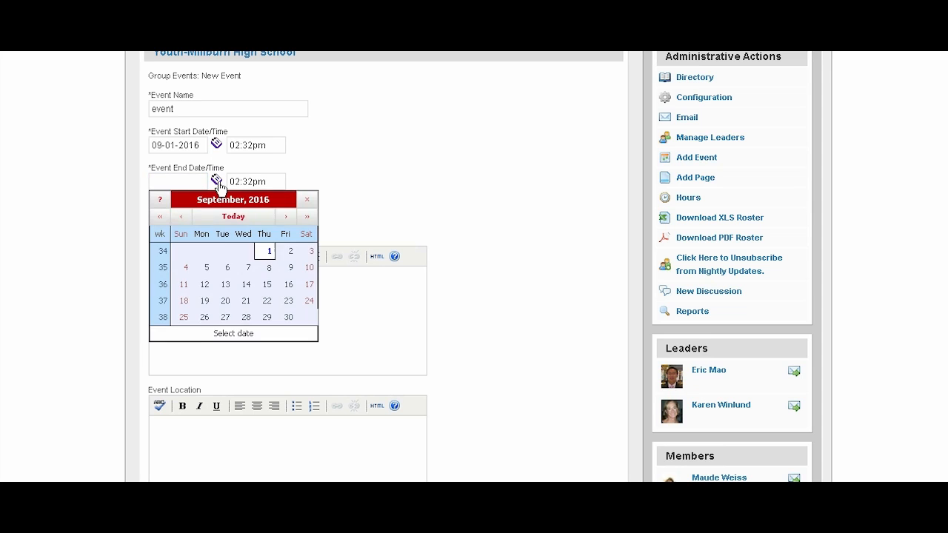
left_click(289, 252)
left_click(303, 254)
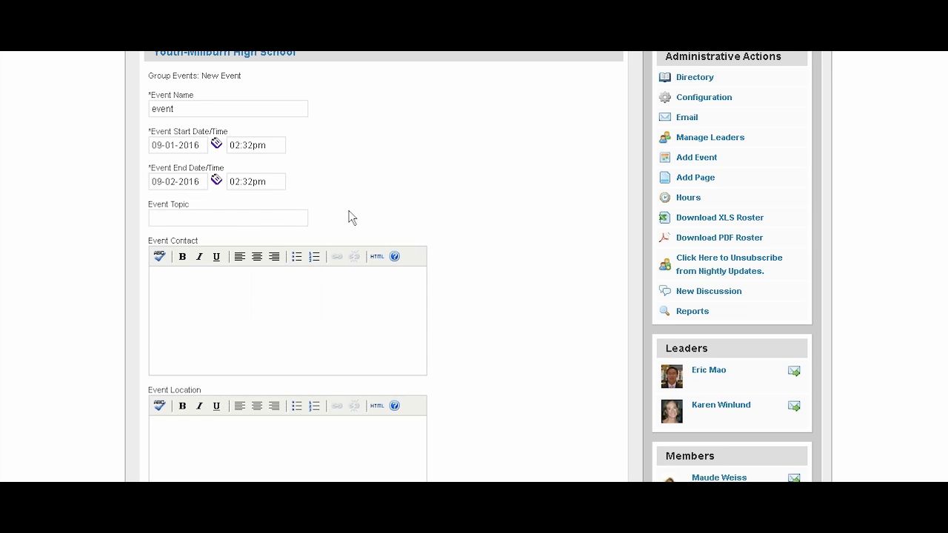
Step: Fill in the event details with contact "me", location "here" and description "descr"
scroll(328, 209, "down", 2)
left_click(246, 139)
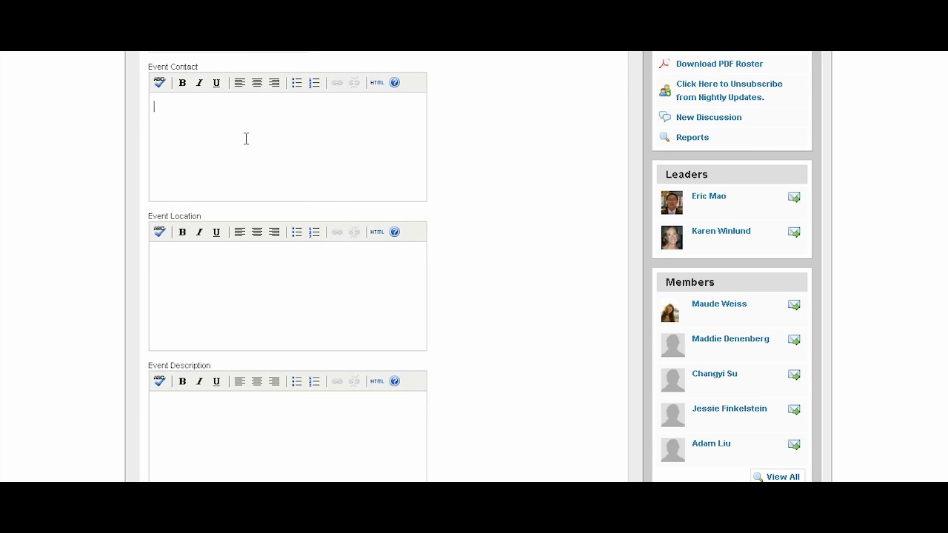
type("me")
left_click(246, 265)
type("here")
scroll(256, 256, "down", 2)
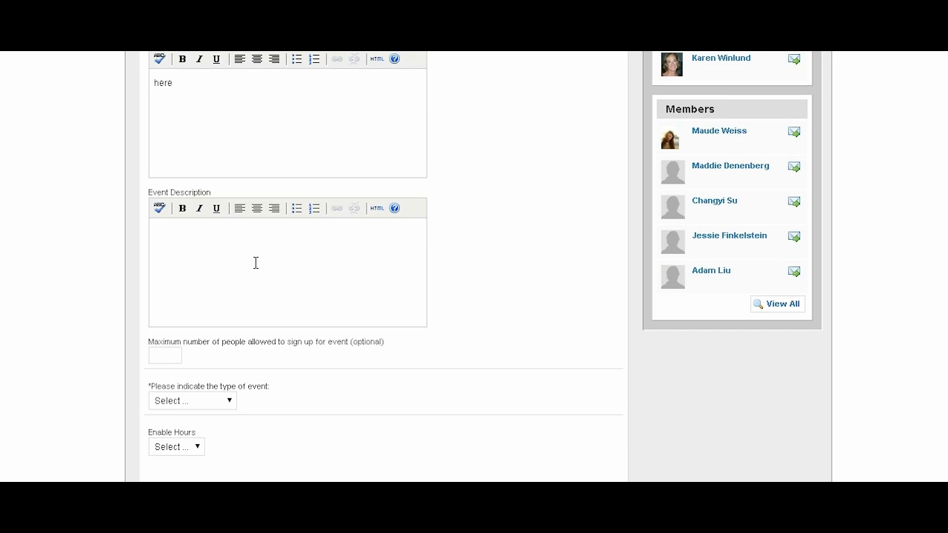
left_click(253, 249)
type("descr")
Step: Leave the sign-up maximum blank, set the event type to RSVP, and set Enable Hours to Yes
scroll(435, 245, "down", 2)
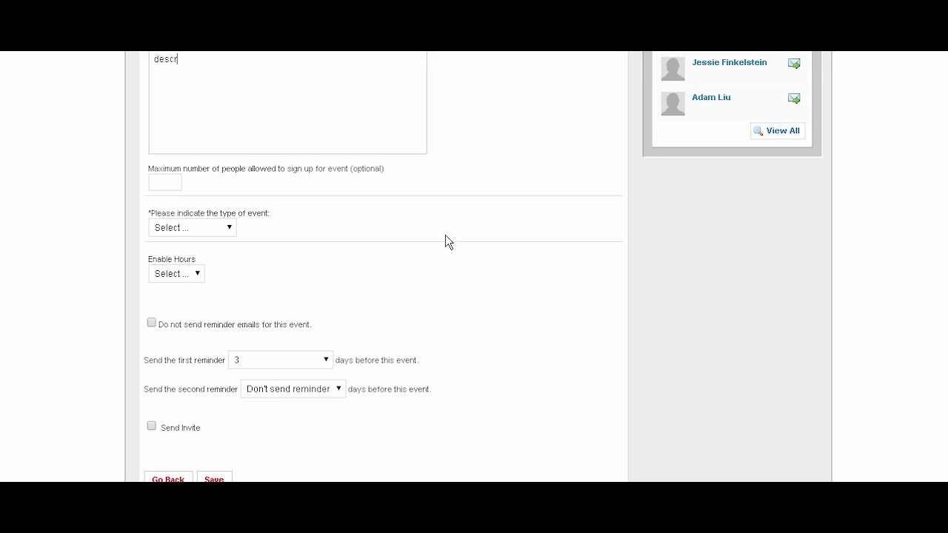
left_click(179, 185)
left_click(269, 225)
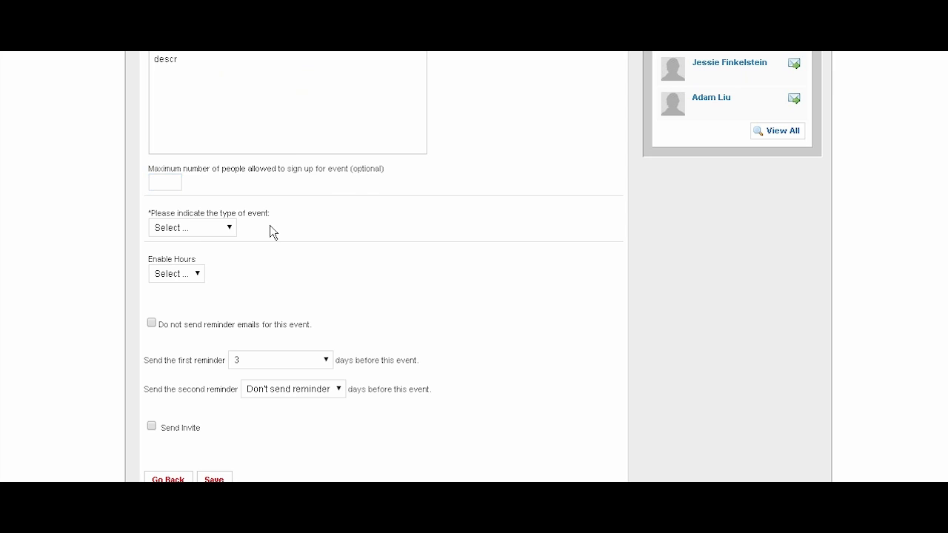
left_click(229, 229)
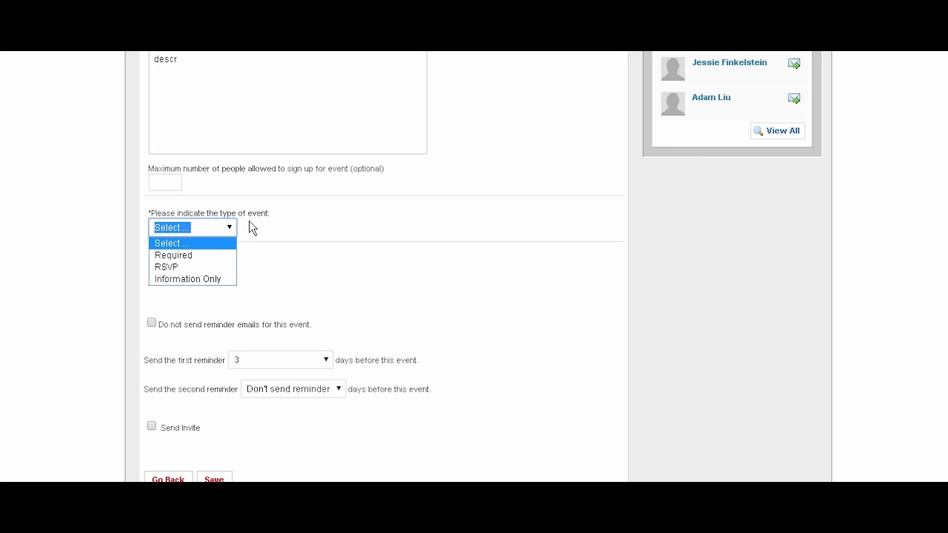
left_click(222, 268)
scroll(99, 285, "down", 1)
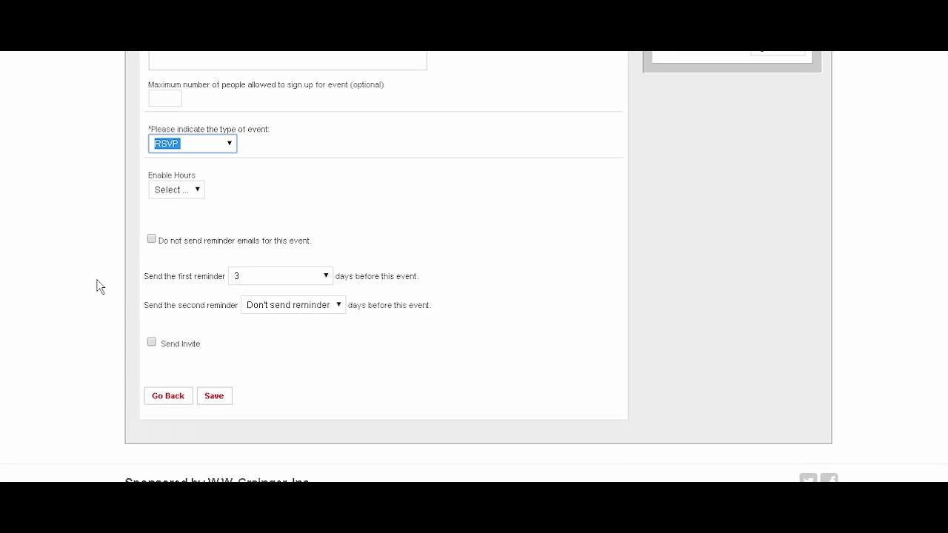
left_click(190, 192)
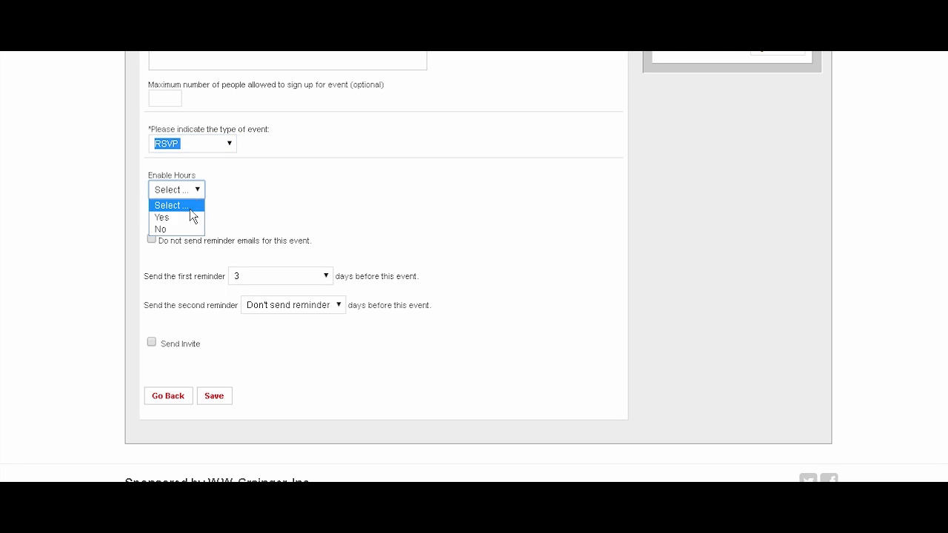
left_click(198, 219)
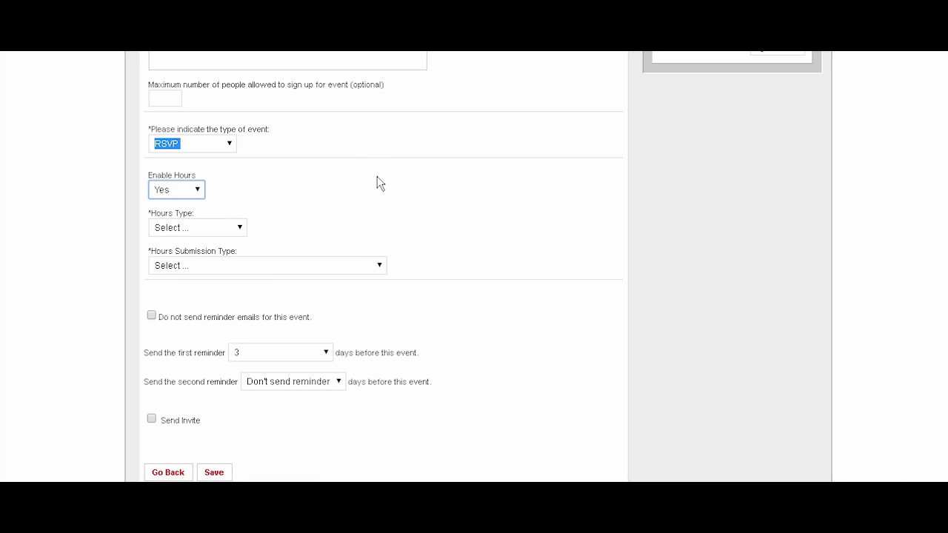
Step: Set the event's hours type to Worked and its hours submission type to Pending When Marked as Attended and Date Passed
left_click(231, 231)
left_click(235, 228)
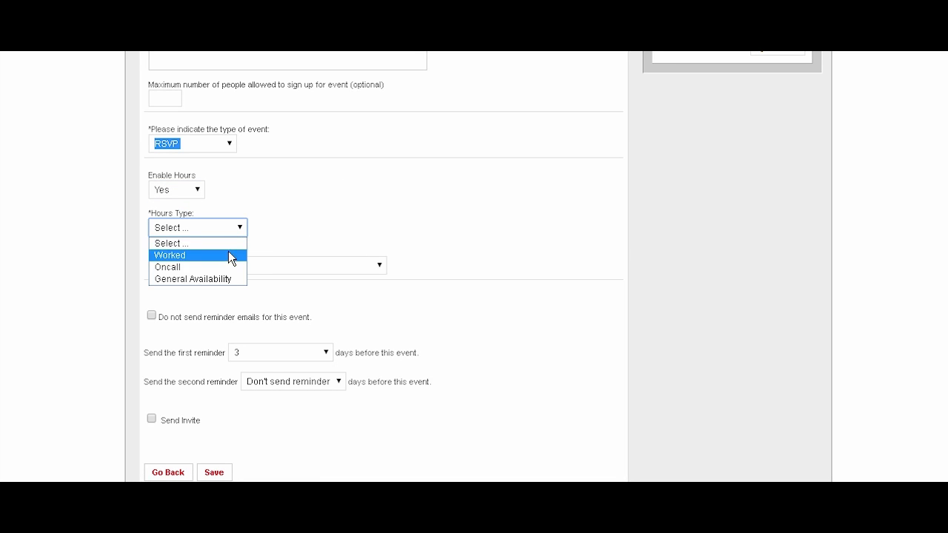
left_click(228, 254)
left_click(249, 268)
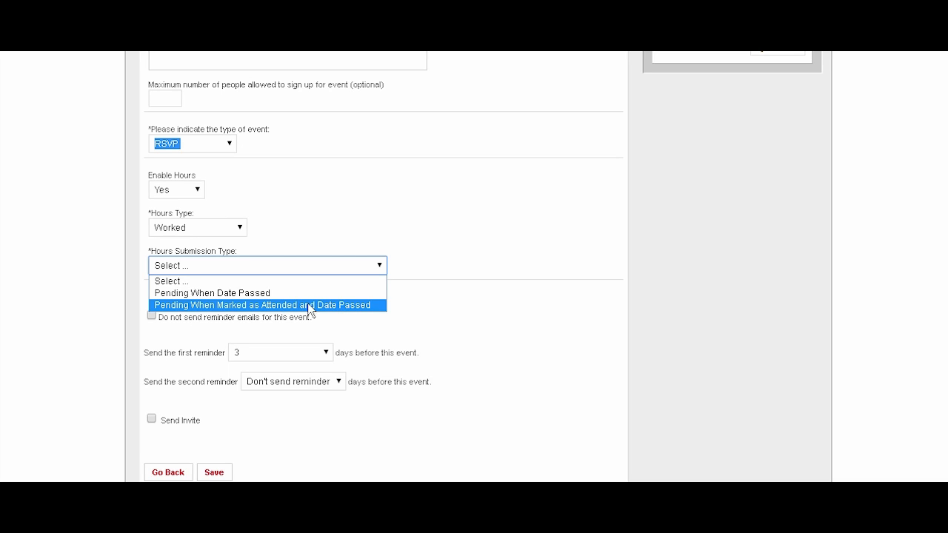
left_click(411, 304)
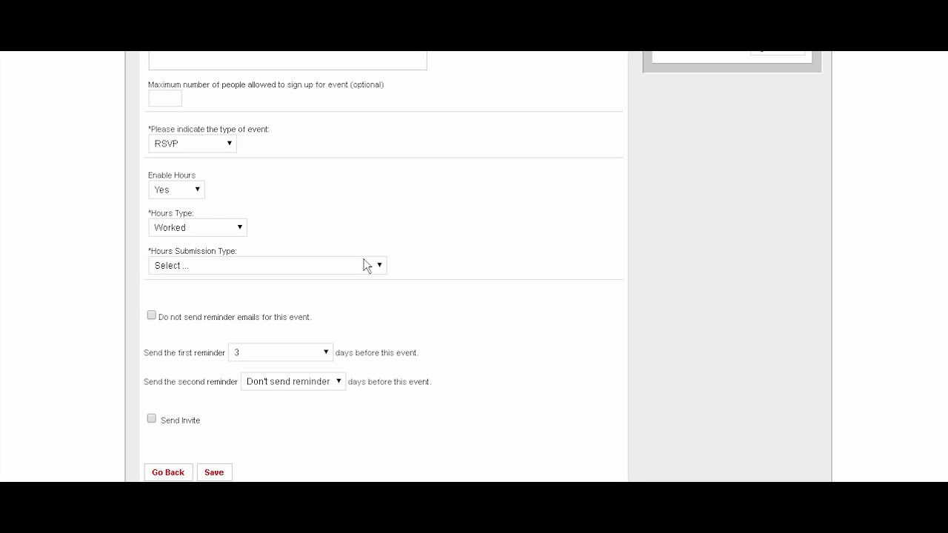
left_click(366, 265)
left_click(348, 305)
Step: Set the event's first reminder to 7 days and its second reminder to 3 days before the event
scroll(280, 341, "down", 2)
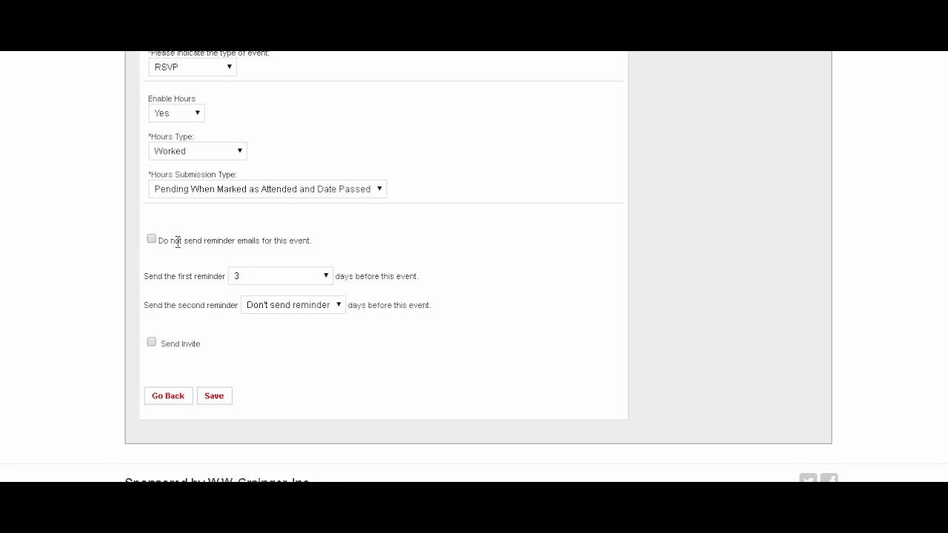
left_click(301, 277)
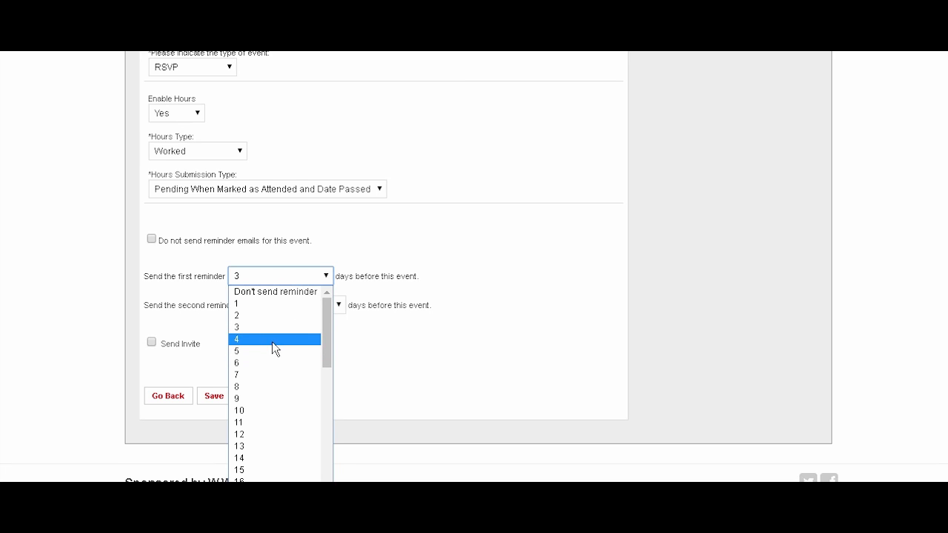
left_click(275, 374)
left_click(265, 307)
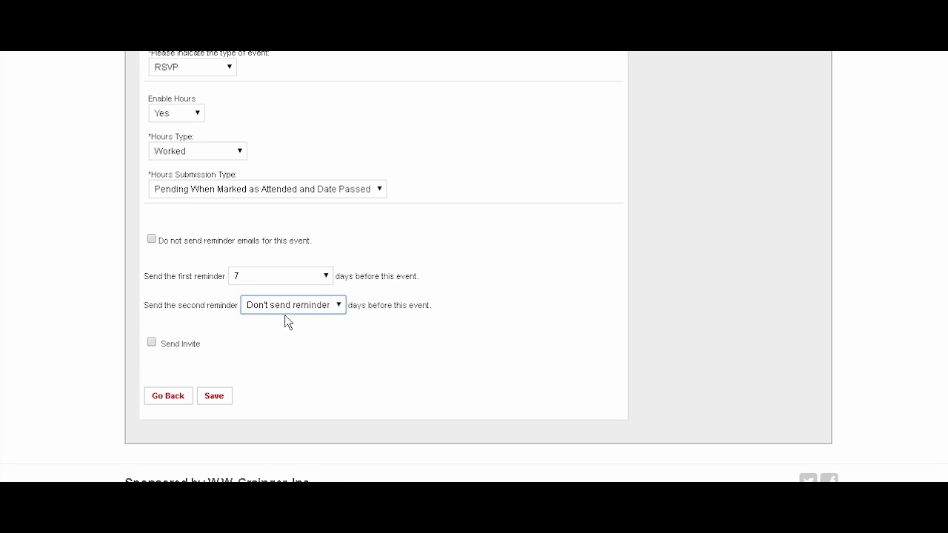
double_click(292, 302)
left_click(339, 305)
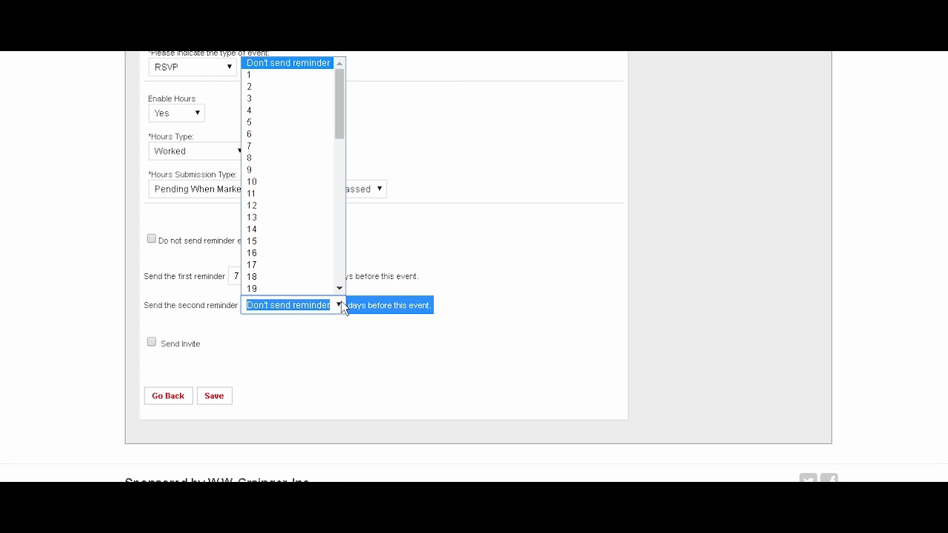
left_click(259, 98)
left_click(298, 359)
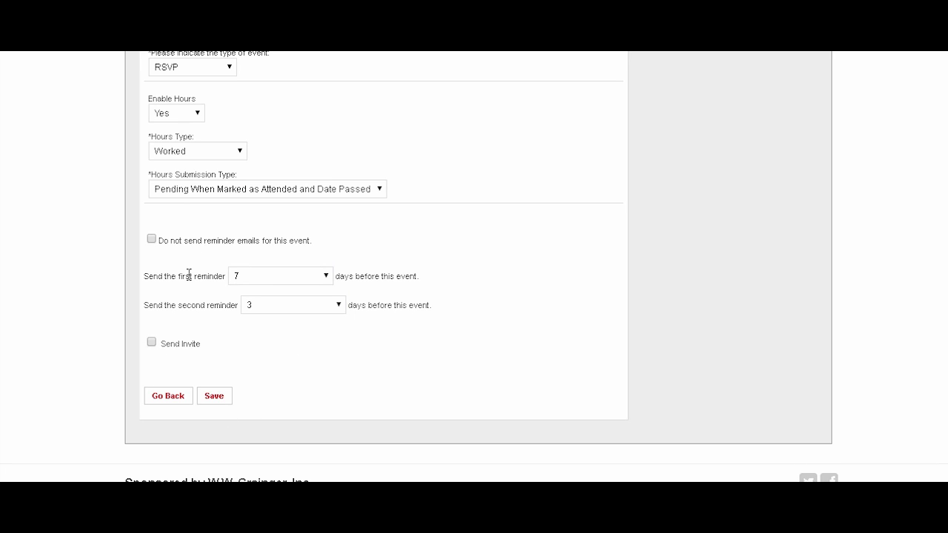
Step: Turn off reminder emails for the event and save it
left_click(152, 239)
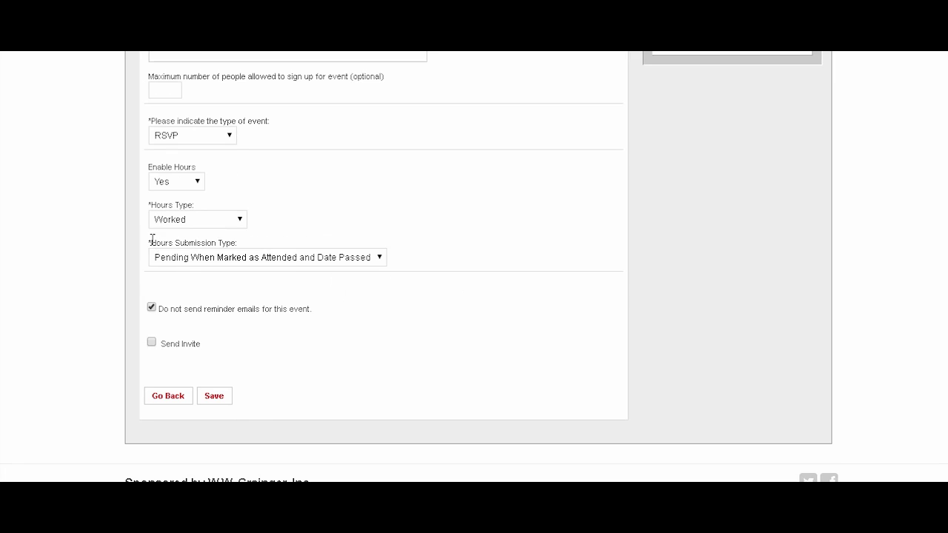
left_click(218, 396)
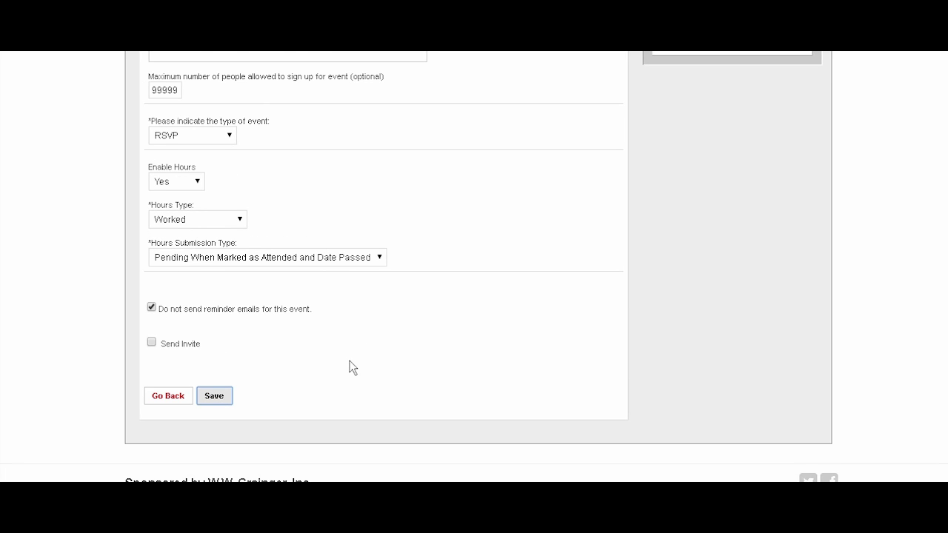
scroll(504, 279, "down", 3)
Step: Open the reservation for the September 1 event on the calendar and save the attendance response as Yes
scroll(504, 279, "down", 6)
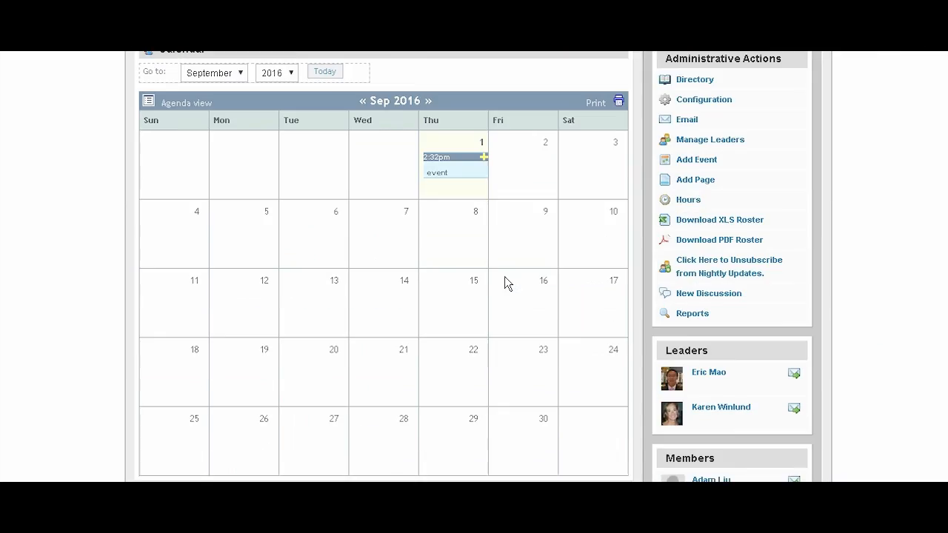
left_click(484, 161)
scroll(473, 175, "down", 1)
left_click(195, 278)
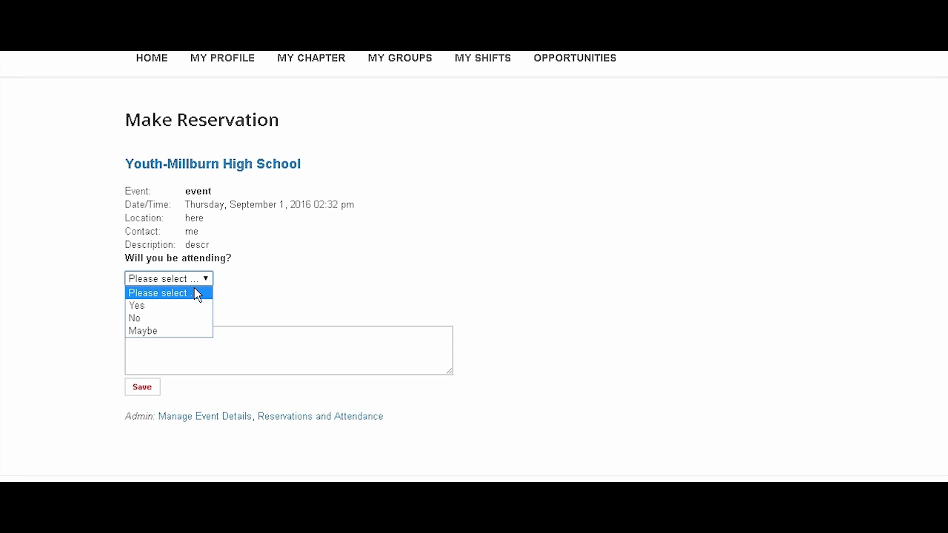
left_click(188, 305)
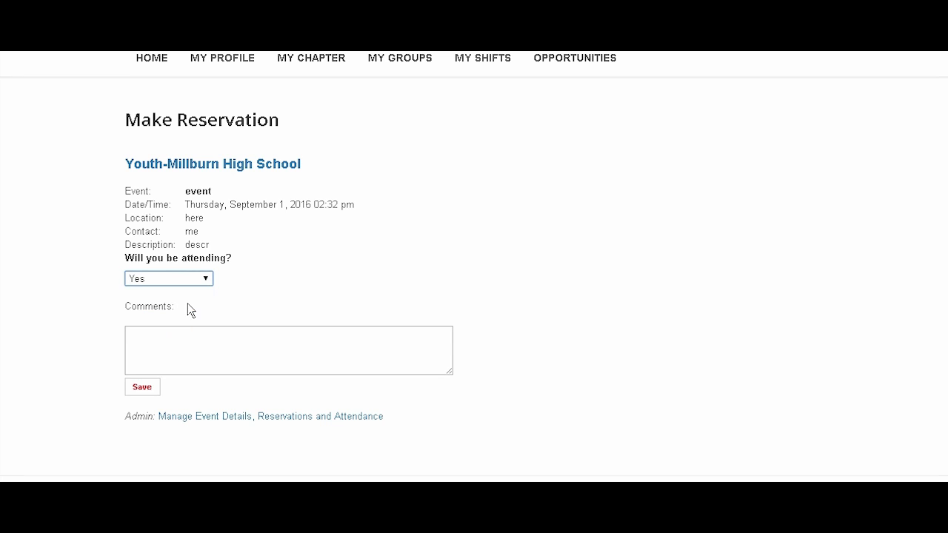
left_click(146, 391)
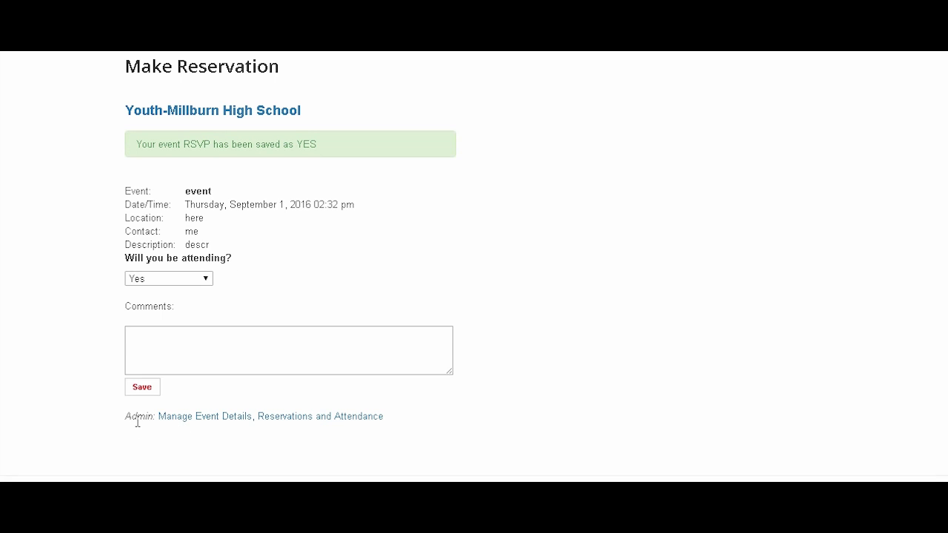
Step: Open the event's details, reservations and attendance management page and highlight its invitation URL
left_click(235, 417)
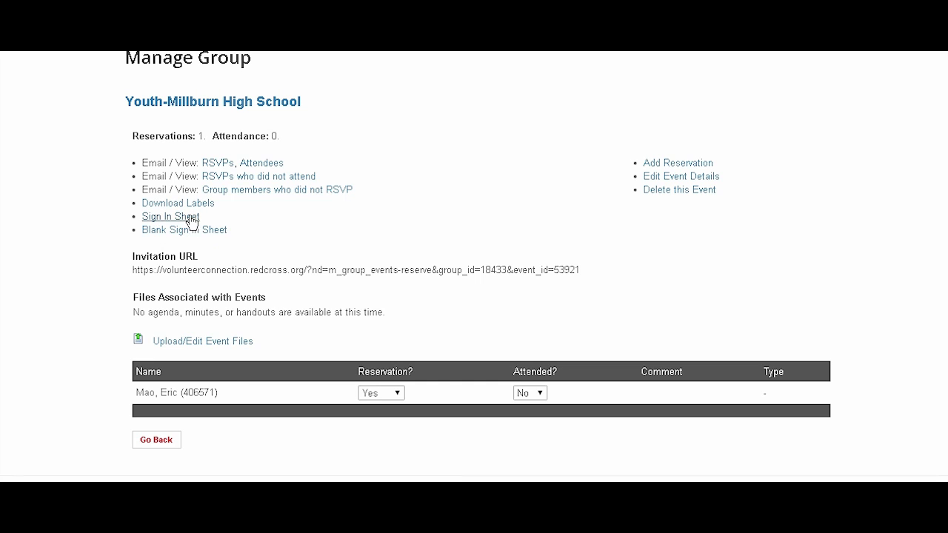
triple_click(274, 275)
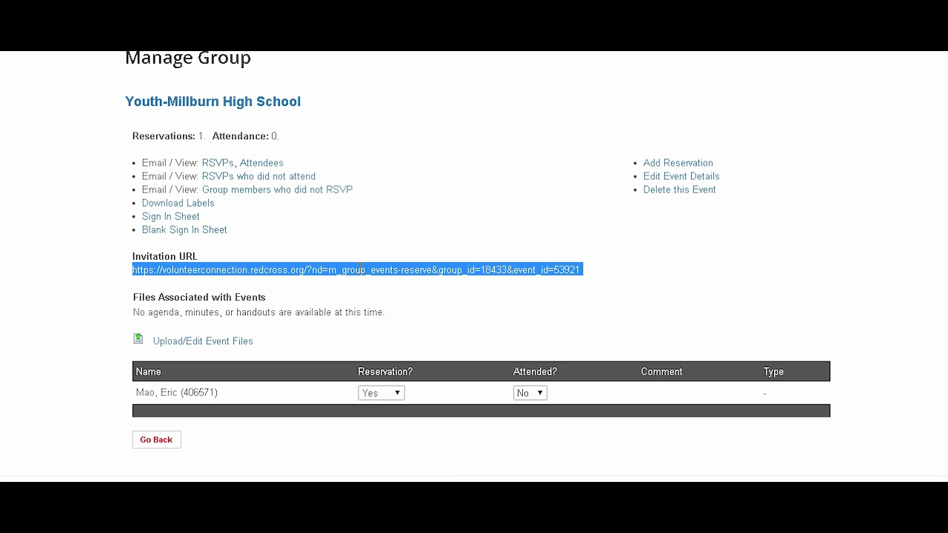
double_click(303, 311)
left_click(216, 408)
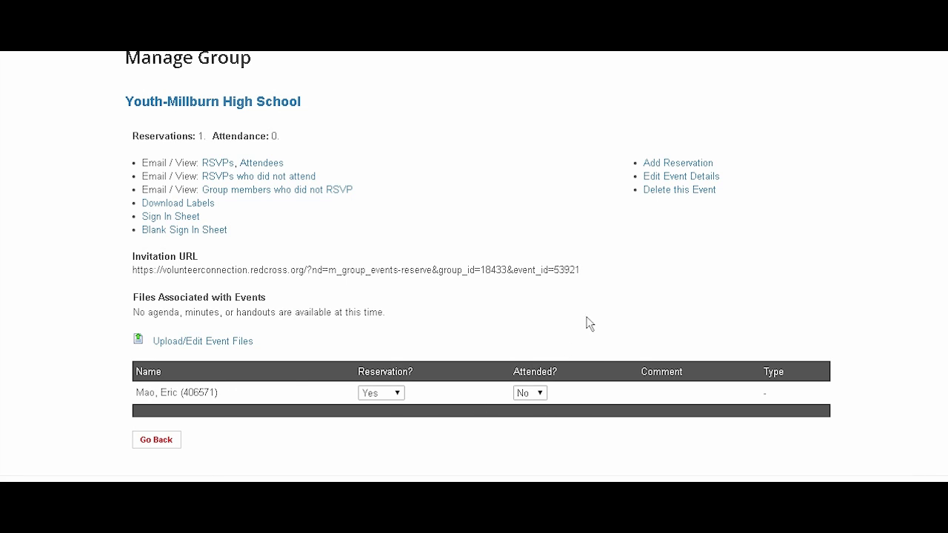
Step: Mark the member with a reservation as attended, and delete the event from the group
left_click(539, 395)
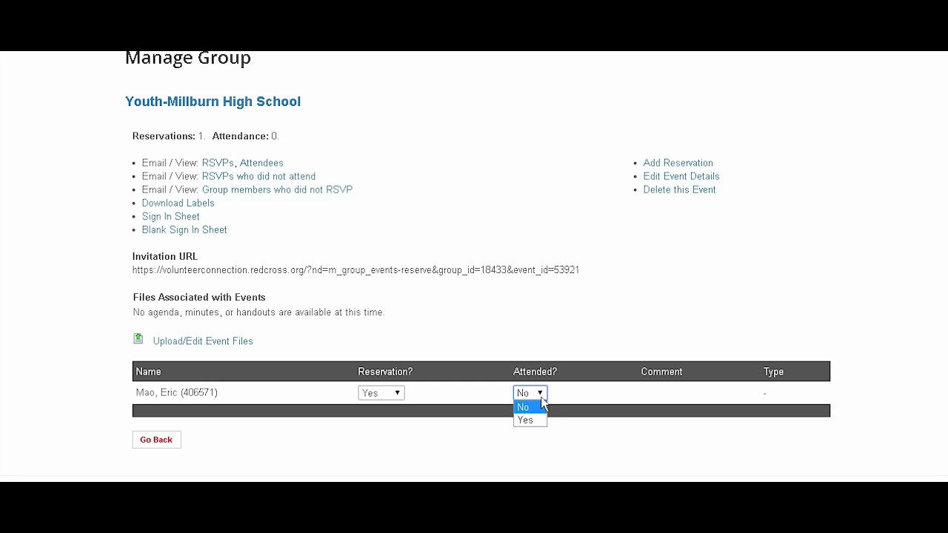
left_click(540, 421)
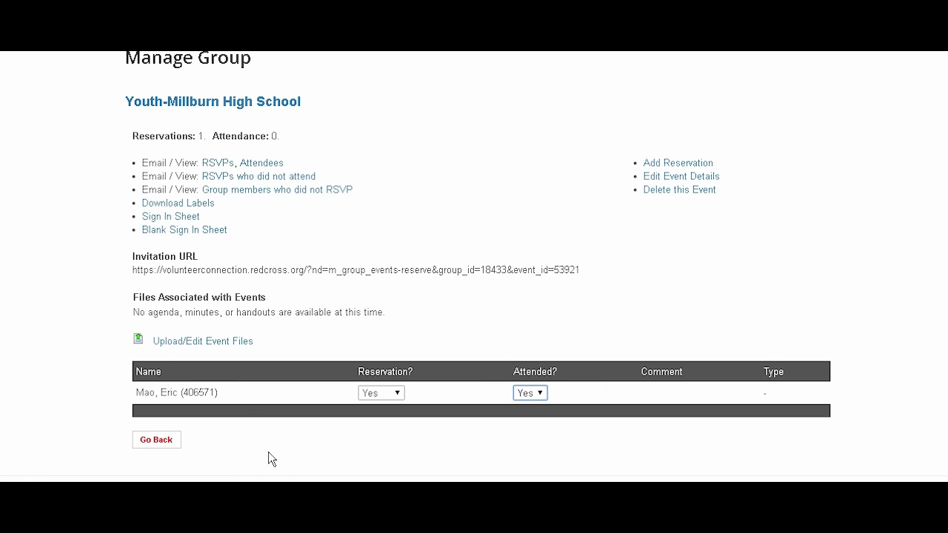
left_click(688, 194)
left_click(558, 105)
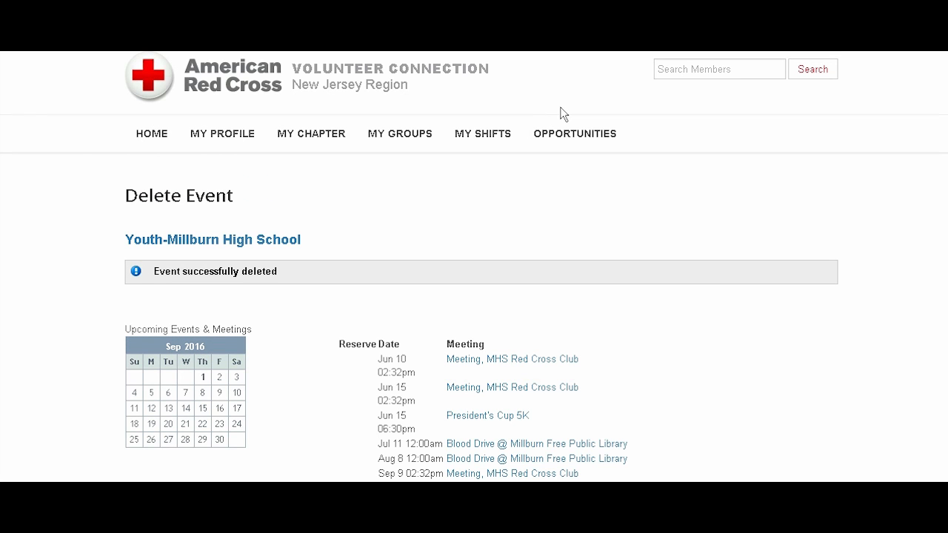
Step: Look through the group's list of upcoming events and meetings
scroll(533, 185, "down", 5)
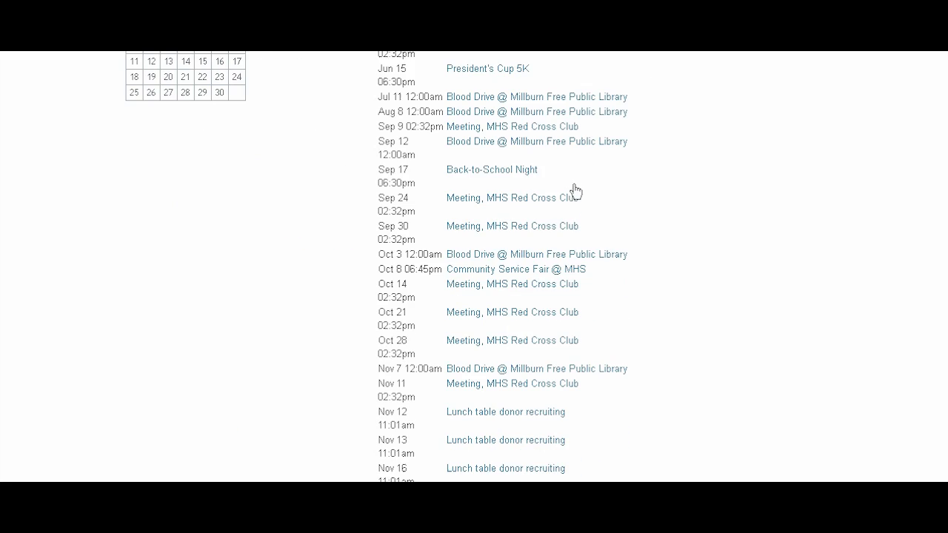
scroll(574, 190, "up", 2)
scroll(511, 222, "down", 15)
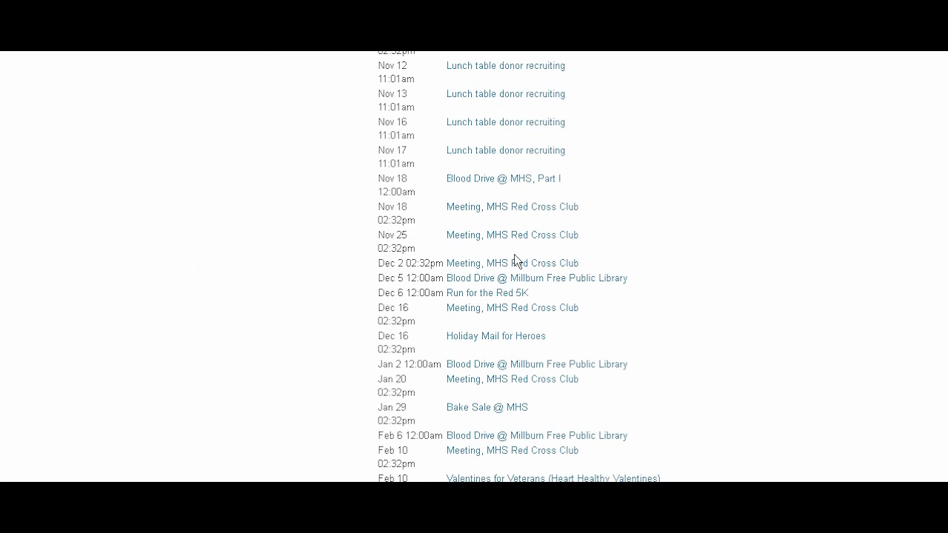
scroll(481, 478, "up", 15)
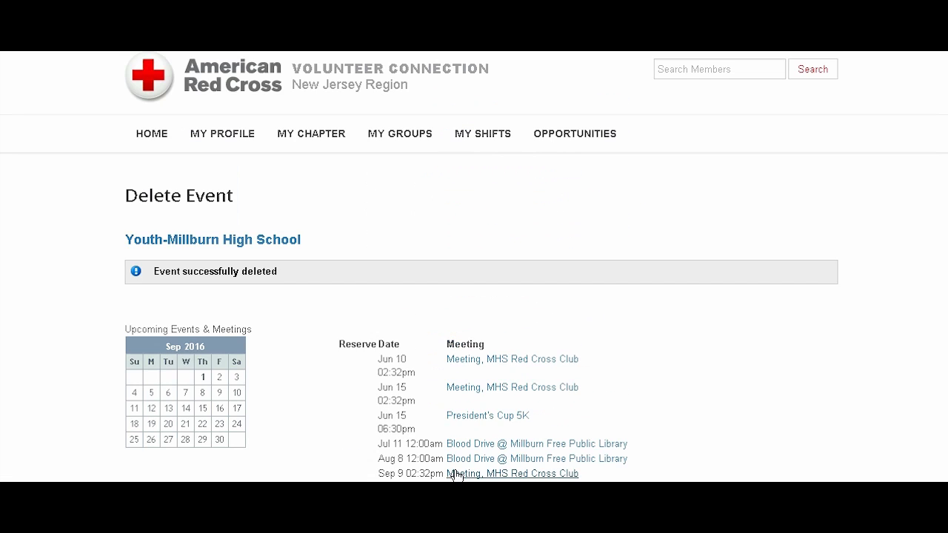
scroll(451, 473, "down", 6)
scroll(428, 433, "down", 8)
scroll(419, 432, "up", 15)
Step: Return to the Youth-Millburn High School group and view its news post on the news page and the group's home page
mouse_move(356, 123)
mouse_move(395, 131)
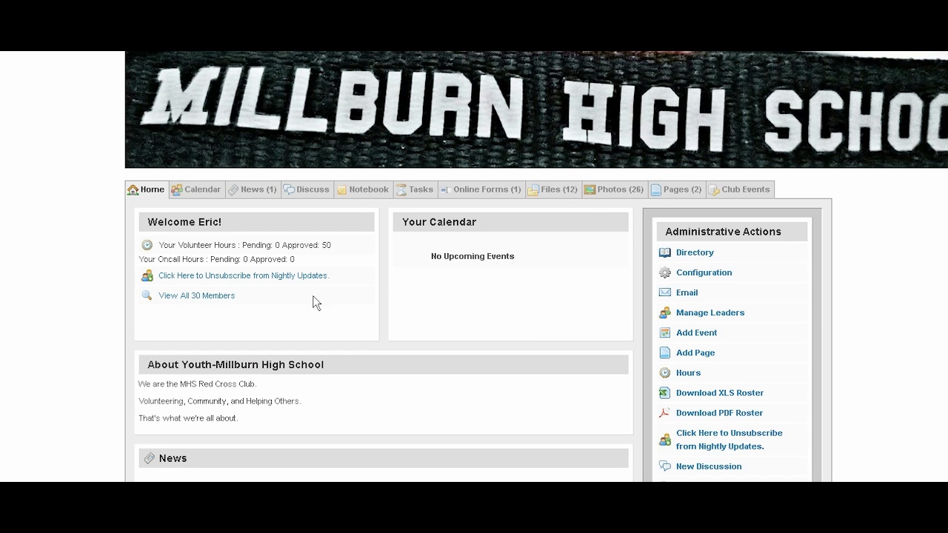
left_click(261, 191)
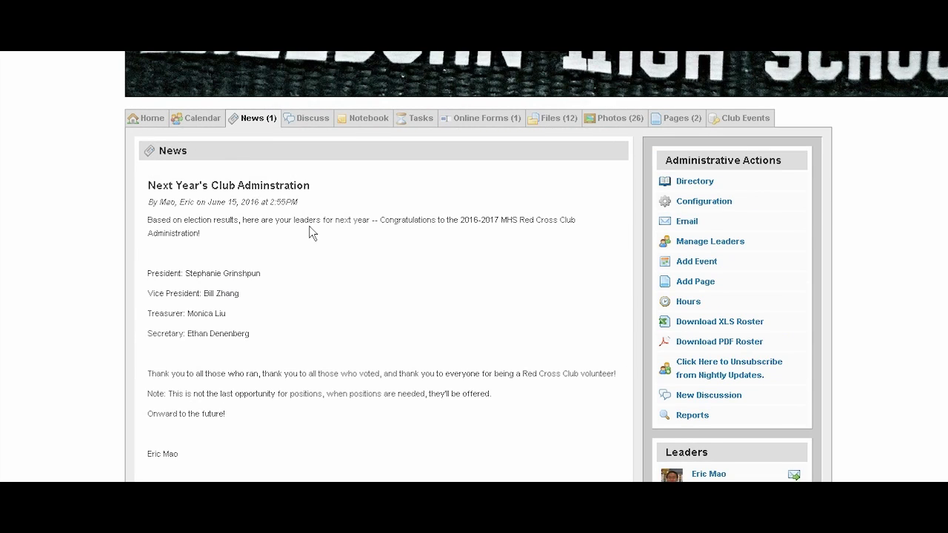
left_click(148, 122)
scroll(152, 172, "down", 2)
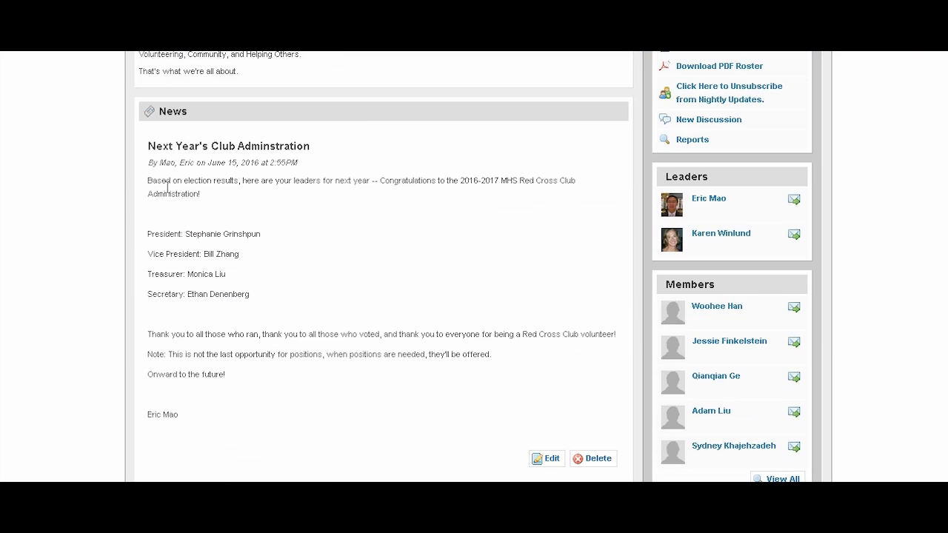
scroll(355, 244, "up", 7)
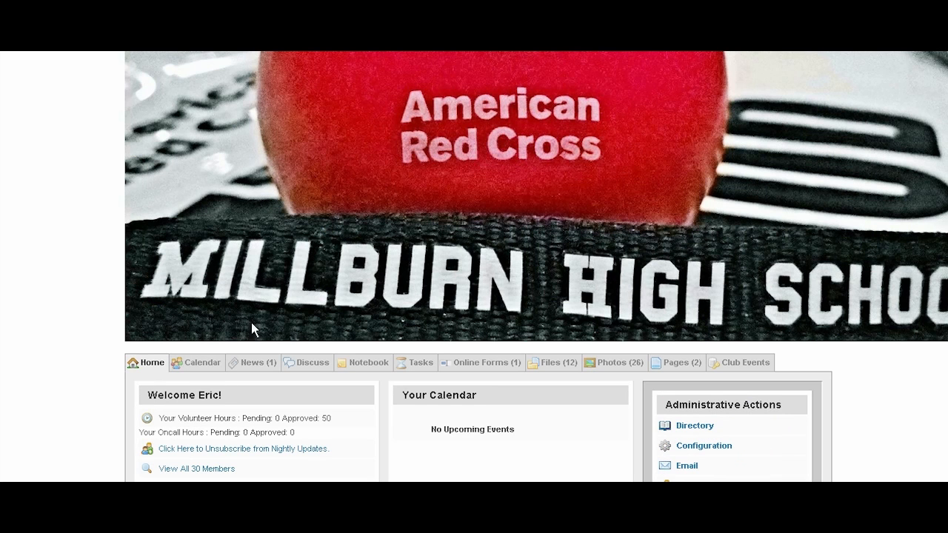
Step: Open a blank group news item from the news page and review its title, date, image and body fields
left_click(249, 364)
scroll(264, 364, "down", 6)
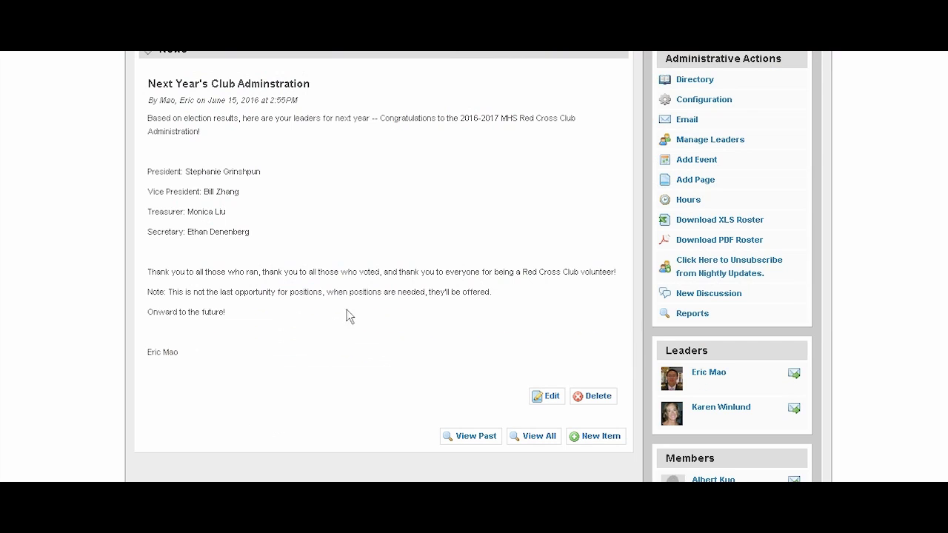
left_click(601, 437)
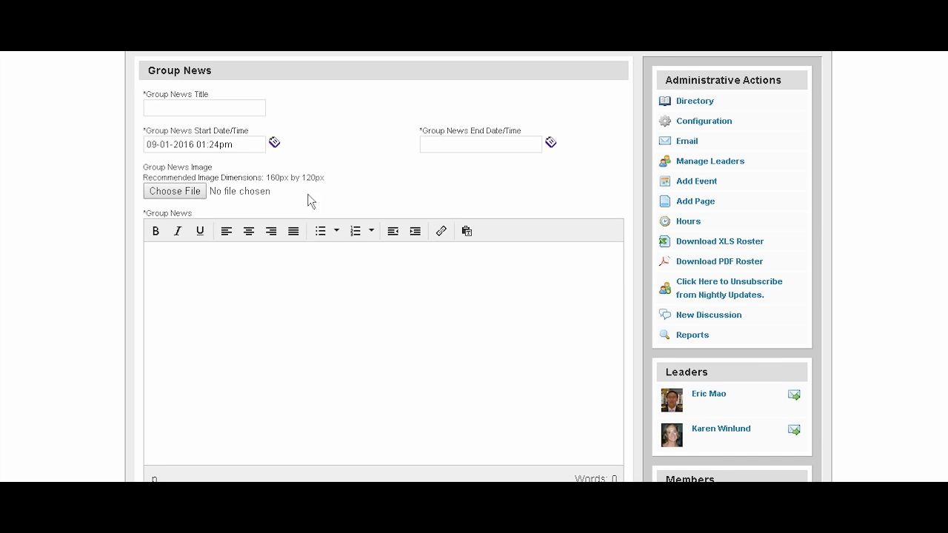
left_click(289, 298)
scroll(296, 288, "down", 2)
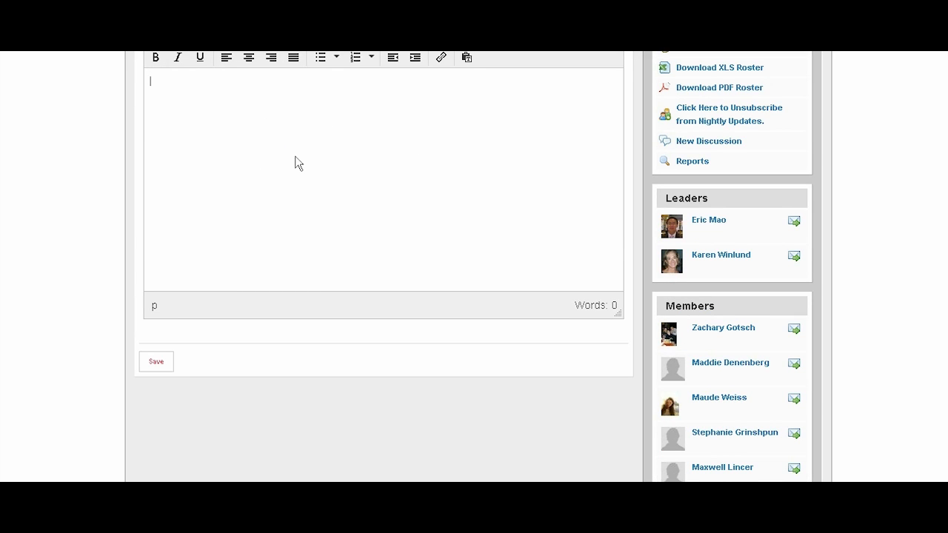
left_click(170, 367)
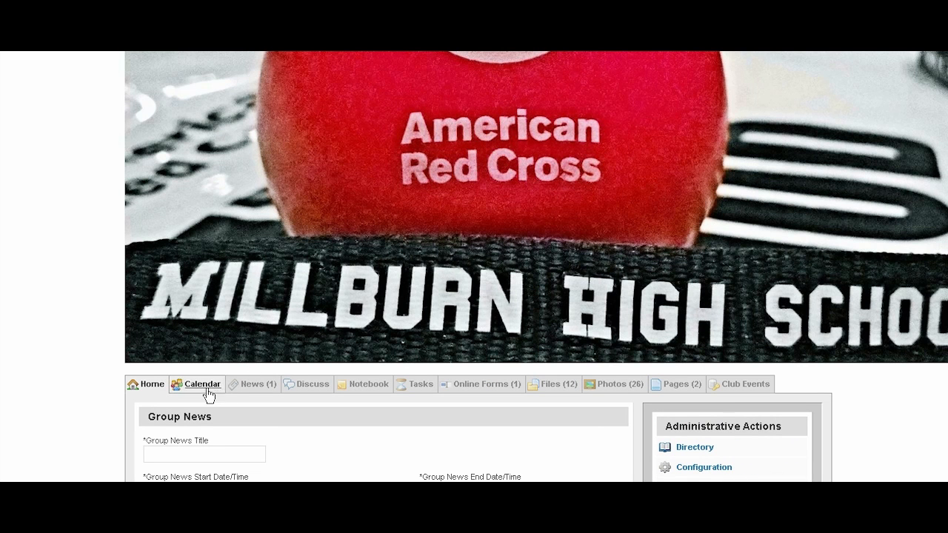
Step: Open the listing of all group news and look through the Club Elections for 2016-17 School Year post
left_click(250, 385)
scroll(296, 340, "down", 6)
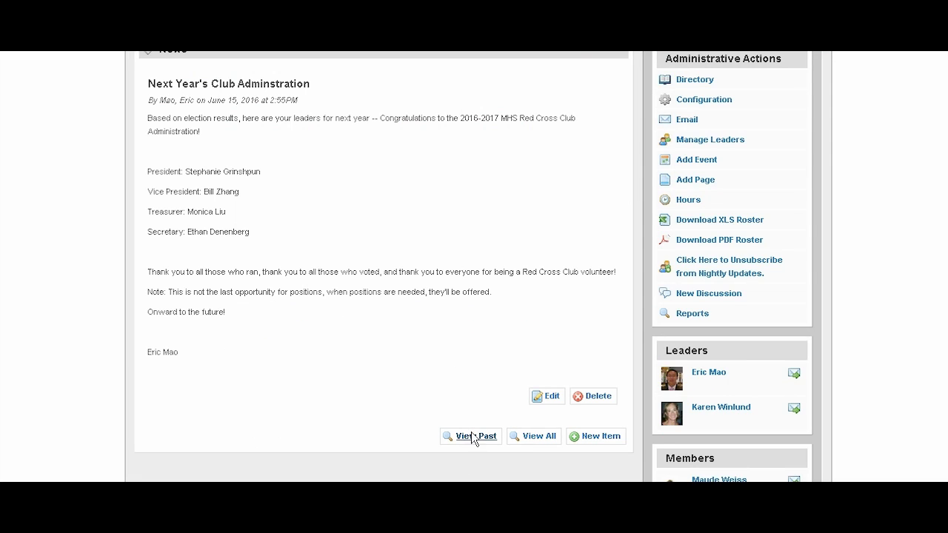
left_click(541, 438)
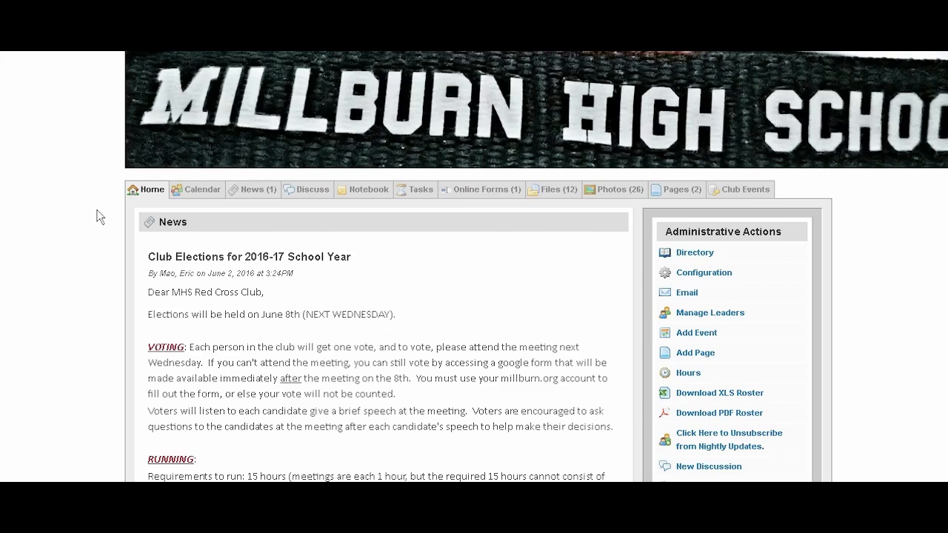
scroll(100, 216, "down", 15)
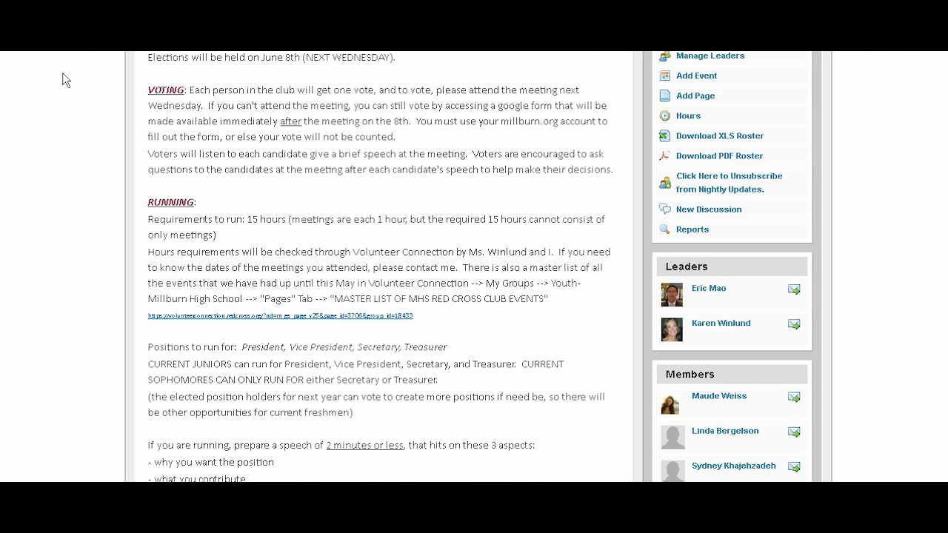
scroll(62, 80, "up", 7)
scroll(328, 306, "down", 2)
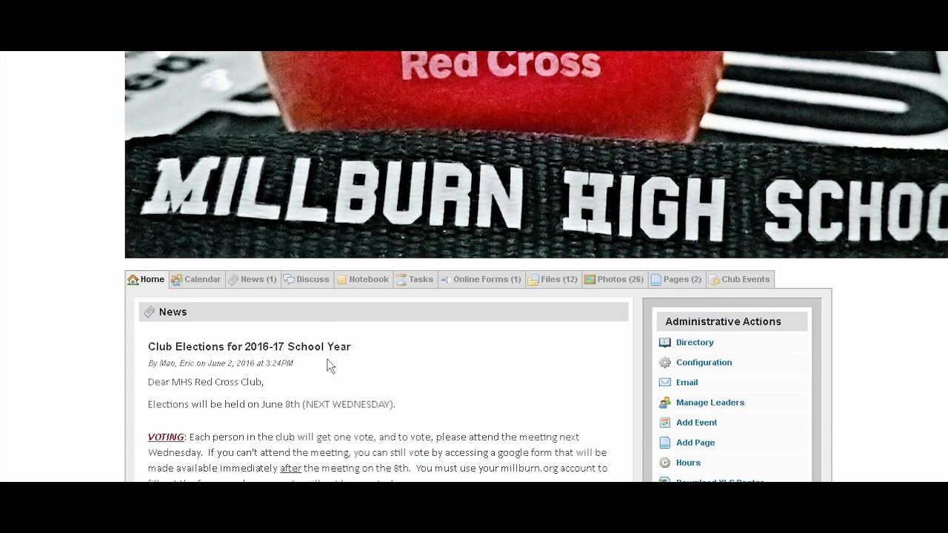
Step: View the group's discussion page and read through the Next Year's Club Adminstration post on the news page
left_click(313, 284)
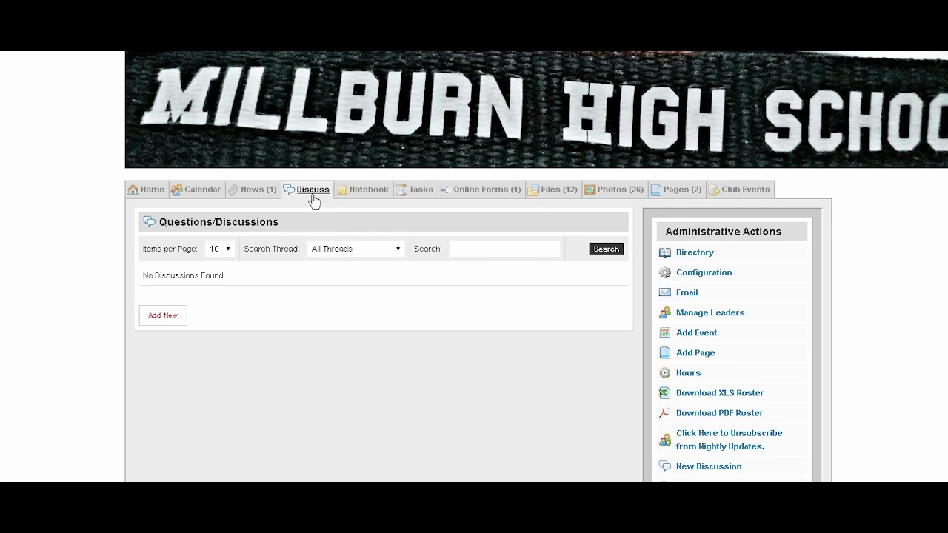
left_click(261, 191)
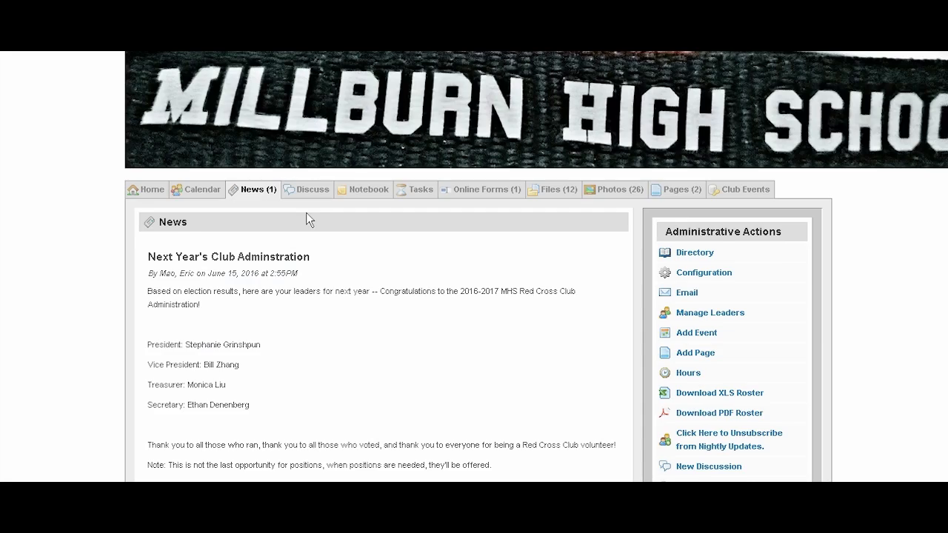
scroll(307, 218, "down", 5)
scroll(355, 179, "up", 5)
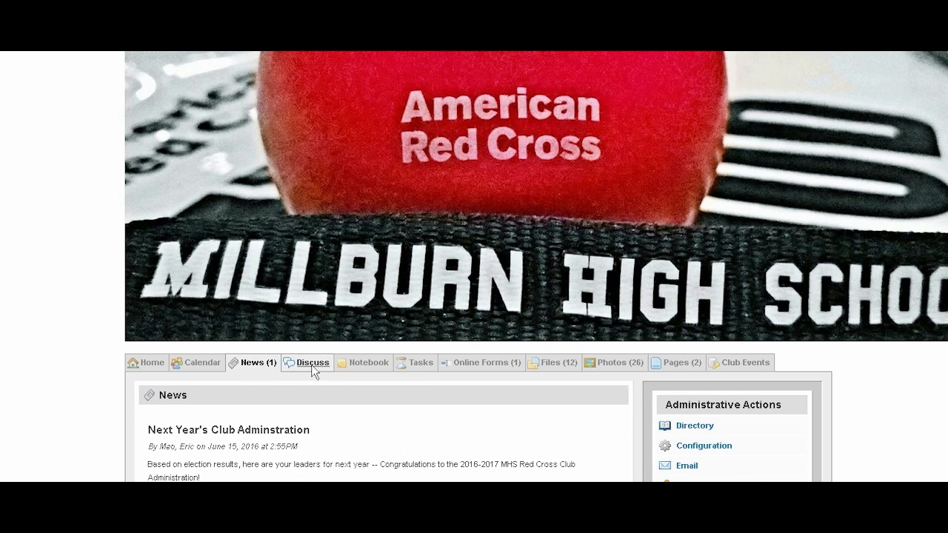
Step: Open a blank group discussion, review its title and body fields, and return to the group's home page
left_click(311, 362)
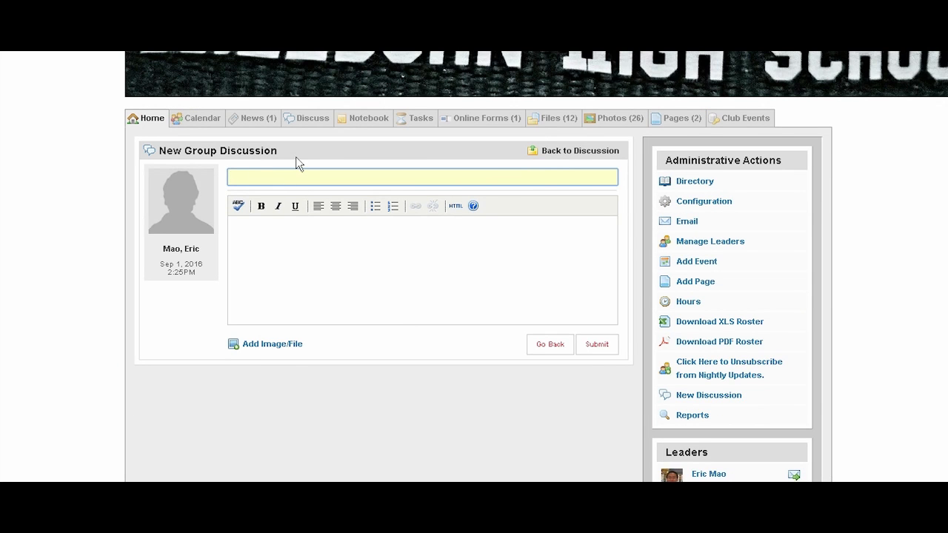
left_click(289, 245)
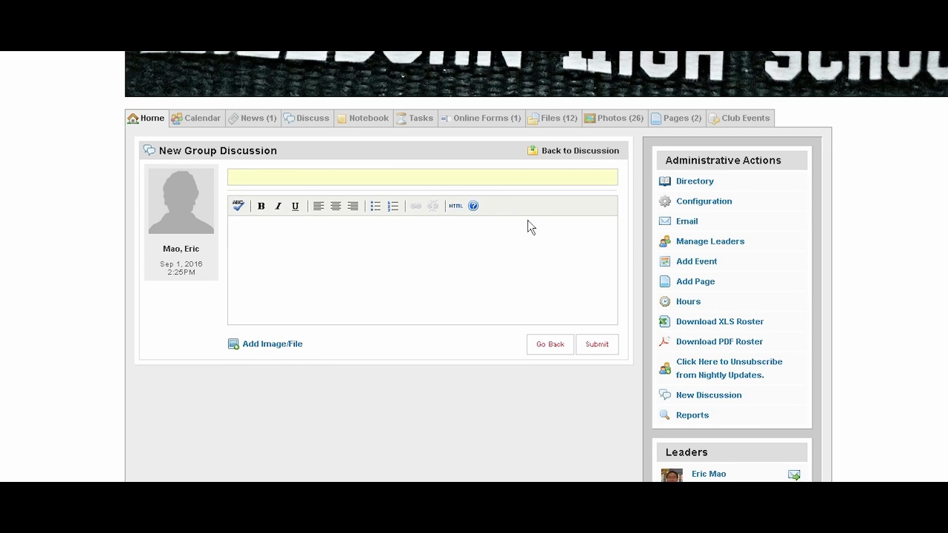
left_click(151, 123)
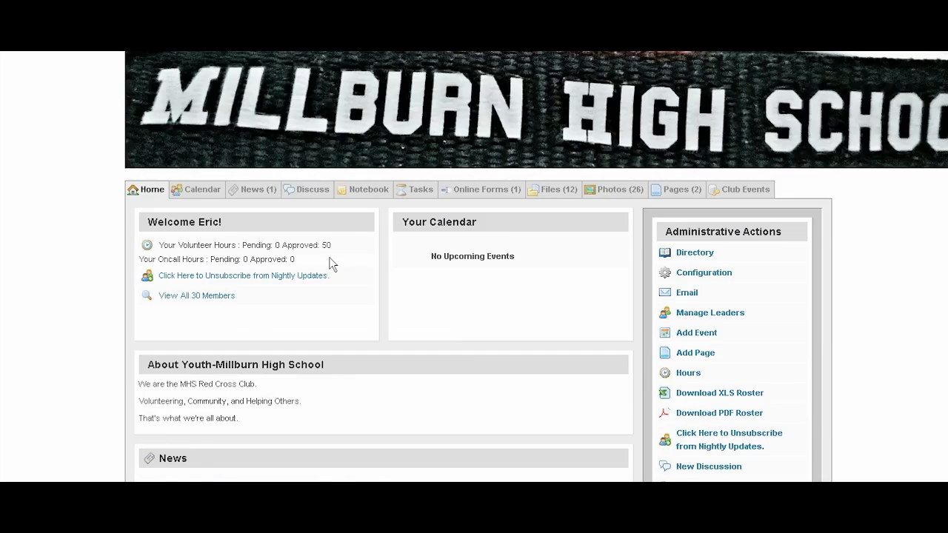
Step: Unsubscribe from the group's nightly updates and subscribe to them again on the home page
scroll(359, 254, "down", 3)
scroll(359, 268, "up", 3)
left_click(257, 276)
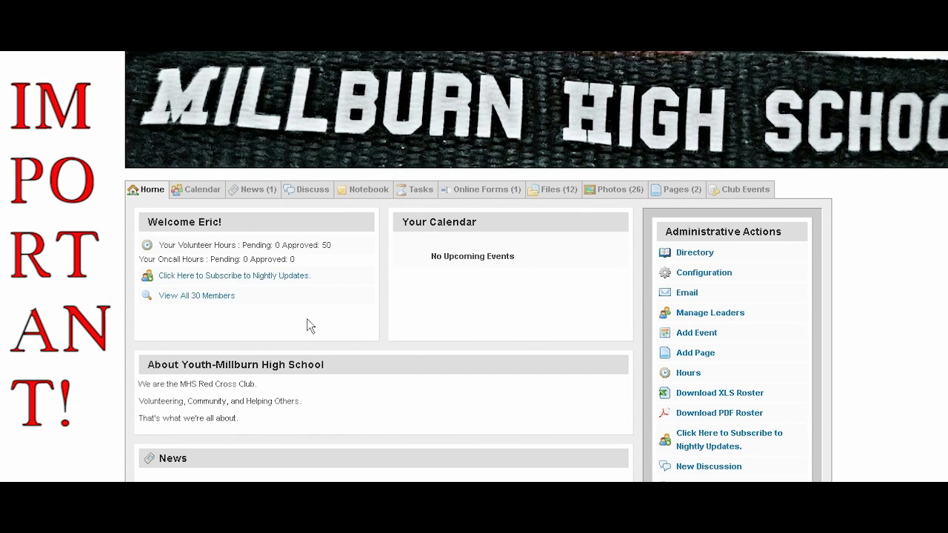
left_click(243, 277)
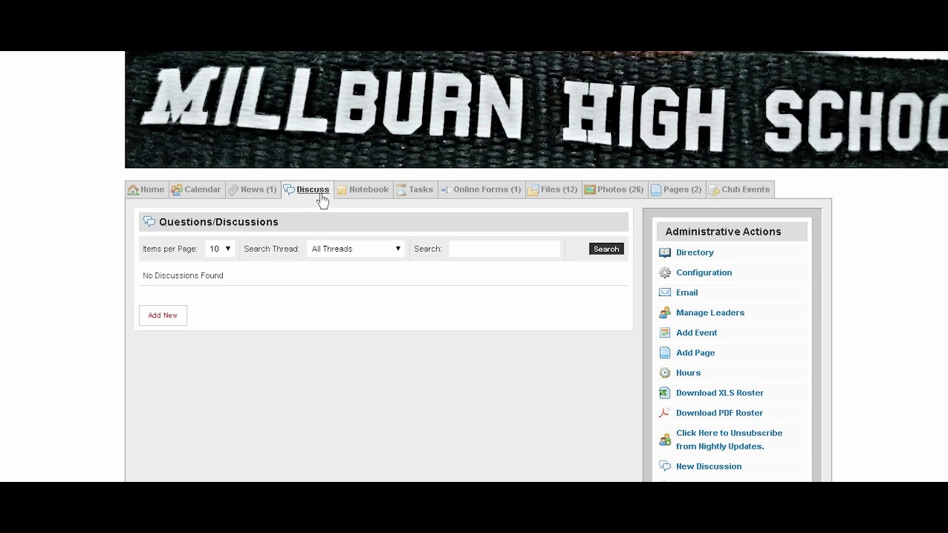
Step: Open the group's hours manager from the home page and look through the members' logged volunteer hours
left_click(148, 191)
scroll(148, 240, "down", 3)
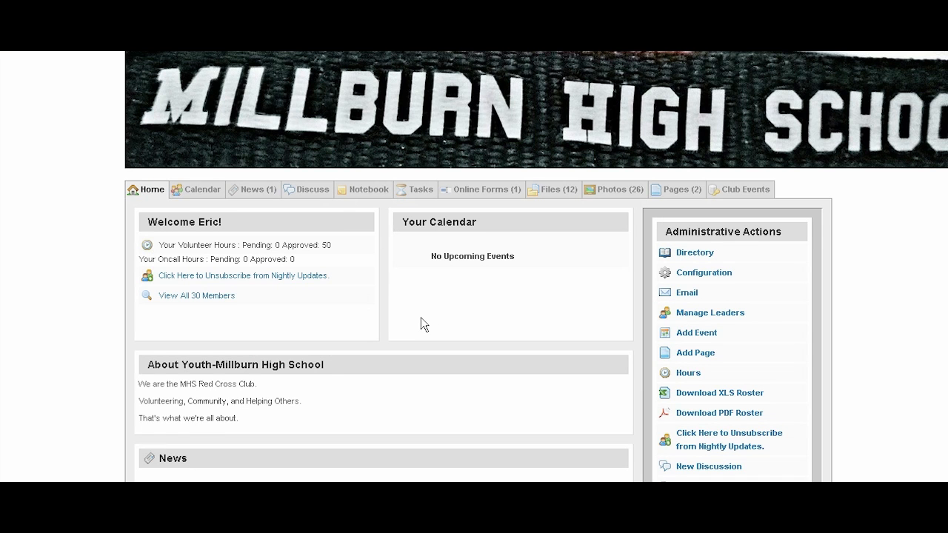
scroll(420, 317, "down", 3)
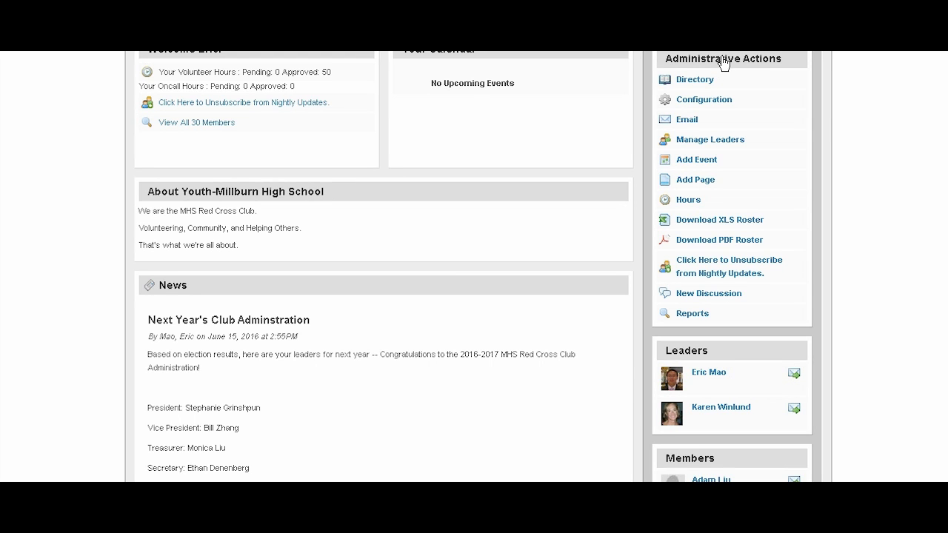
left_click(694, 200)
scroll(741, 222, "down", 5)
scroll(846, 159, "up", 2)
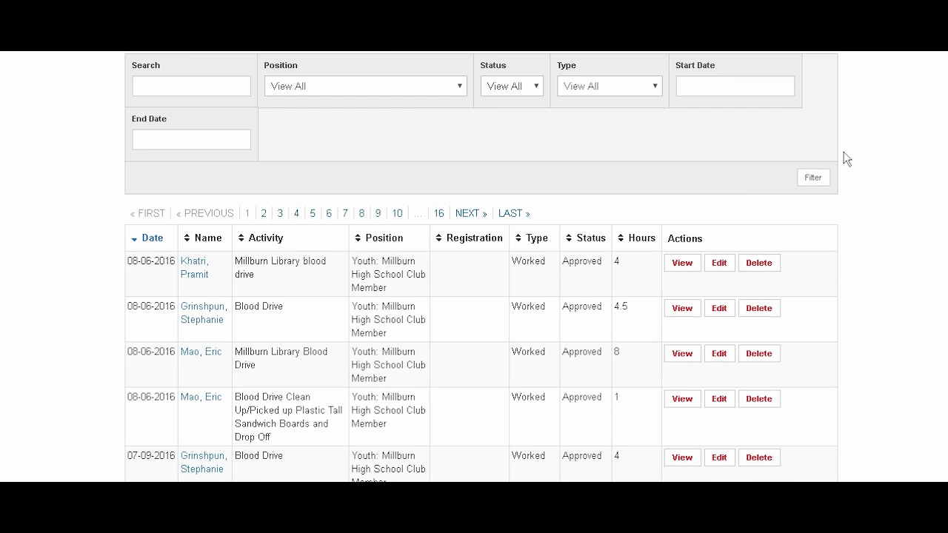
scroll(863, 169, "down", 2)
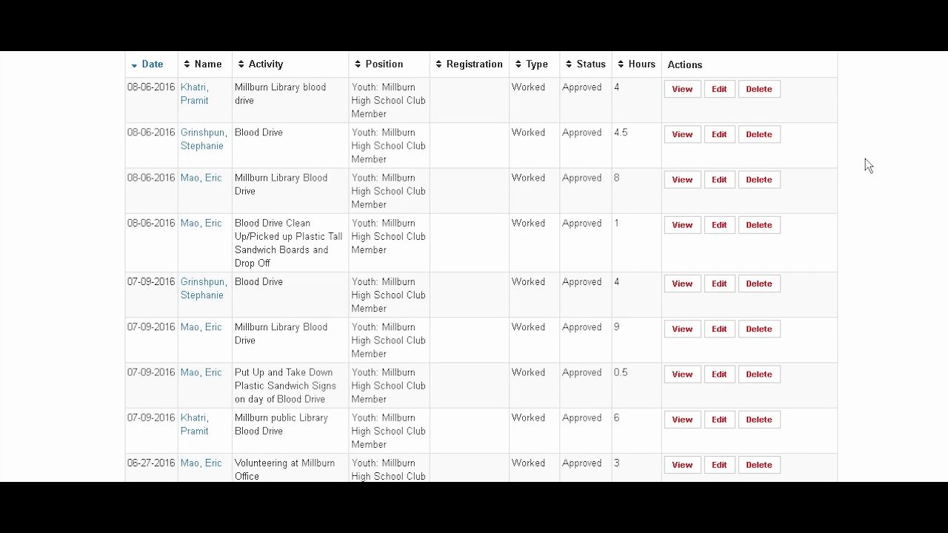
scroll(869, 165, "down", 2)
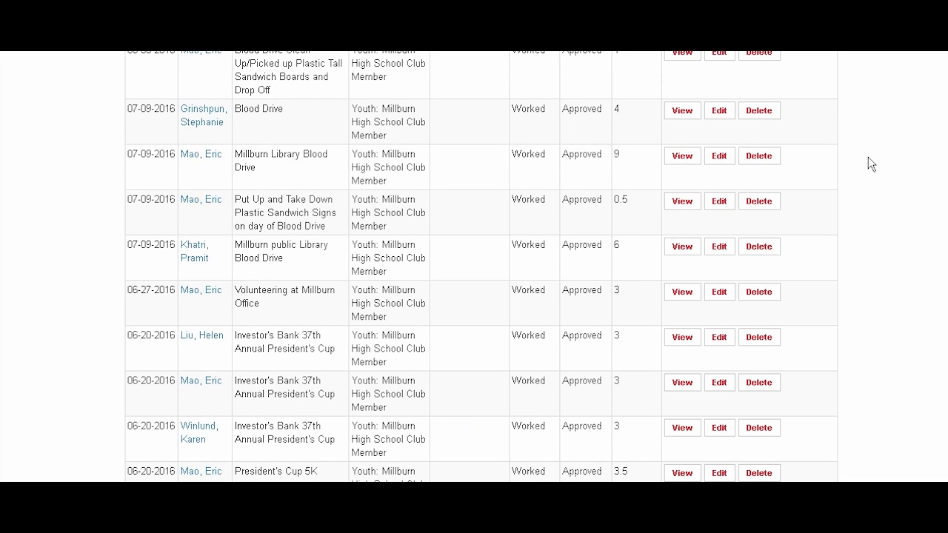
scroll(871, 164, "up", 4)
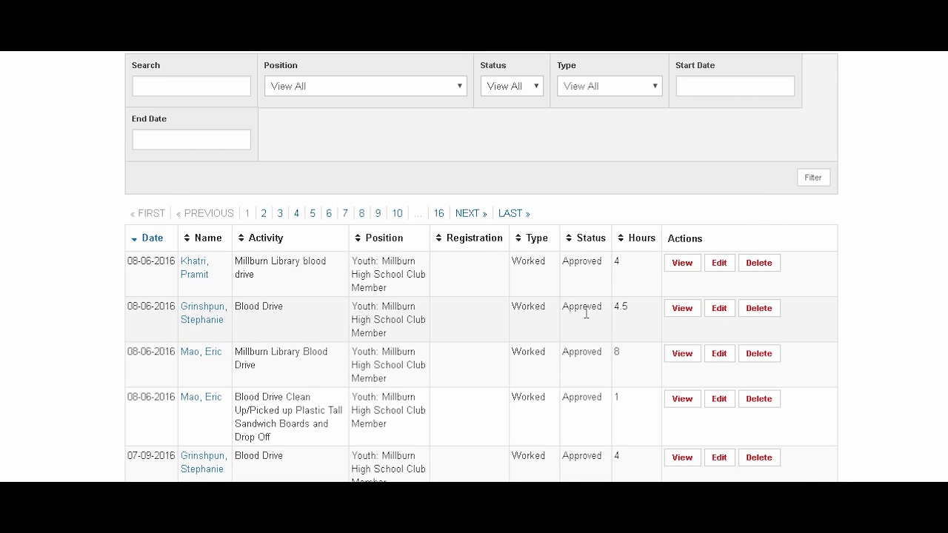
Step: Sort the volunteer hours by status in ascending and descending order and look through the entries
left_click(592, 238)
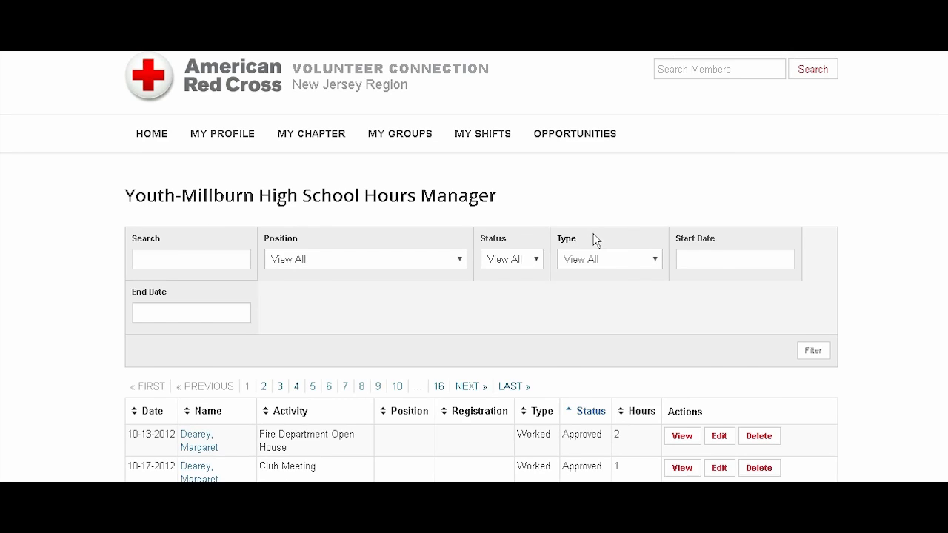
scroll(614, 252, "down", 5)
scroll(602, 246, "up", 2)
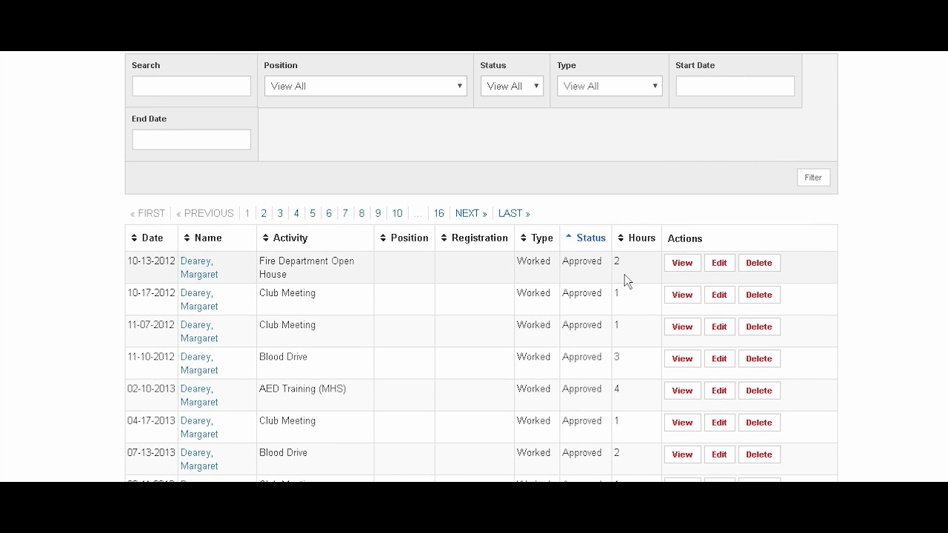
left_click(590, 239)
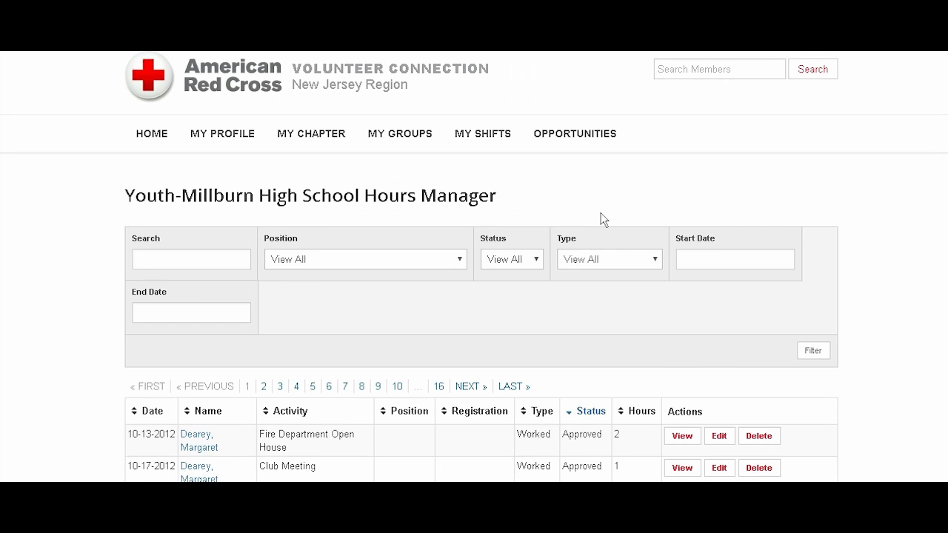
scroll(602, 218, "down", 4)
scroll(596, 179, "up", 2)
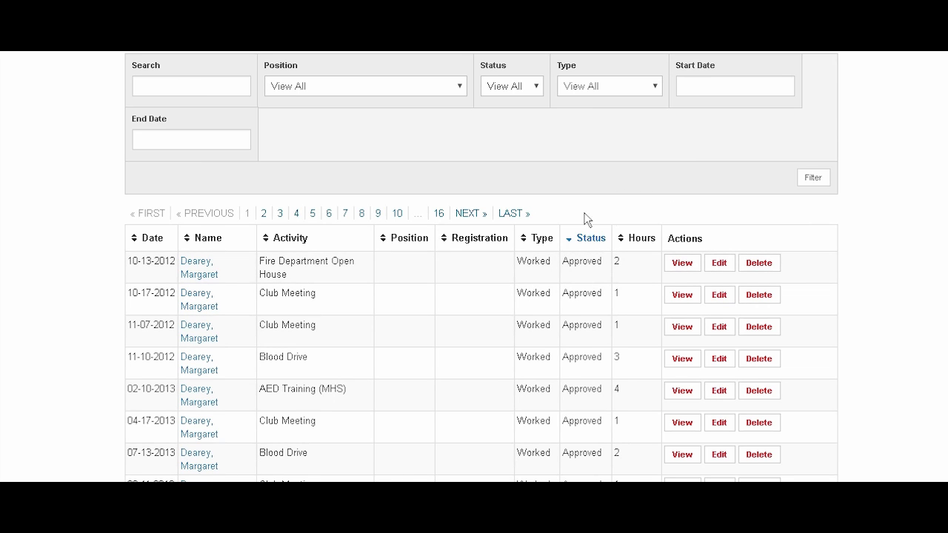
scroll(589, 222, "down", 2)
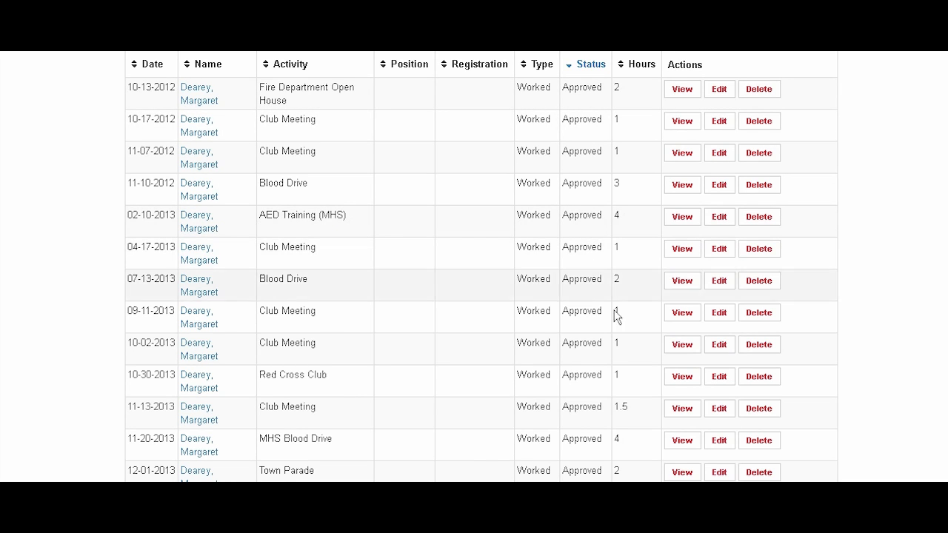
scroll(576, 206, "up", 2)
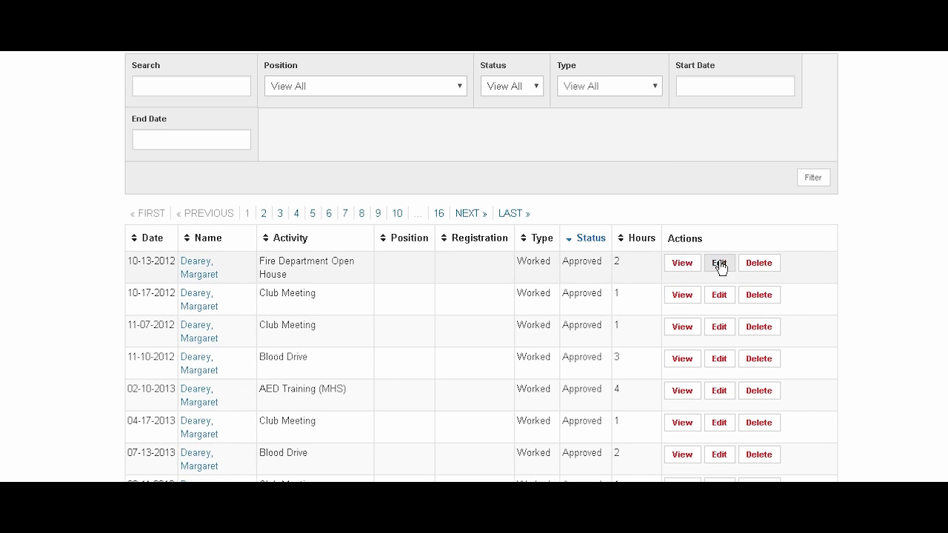
Step: Open the Fire Department Open House hours entry in a new tab, check its status options keeping Approved, and view its edit form
right_click(689, 267)
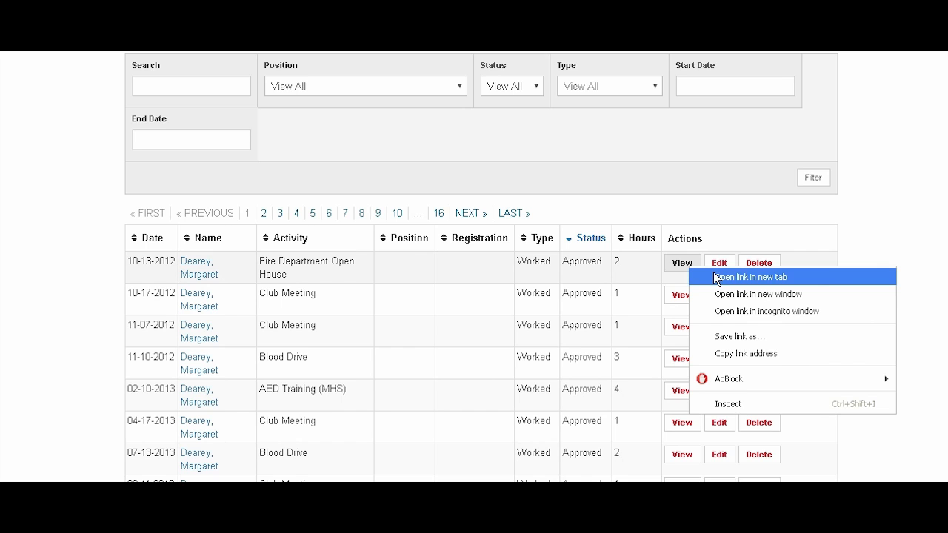
left_click(713, 274)
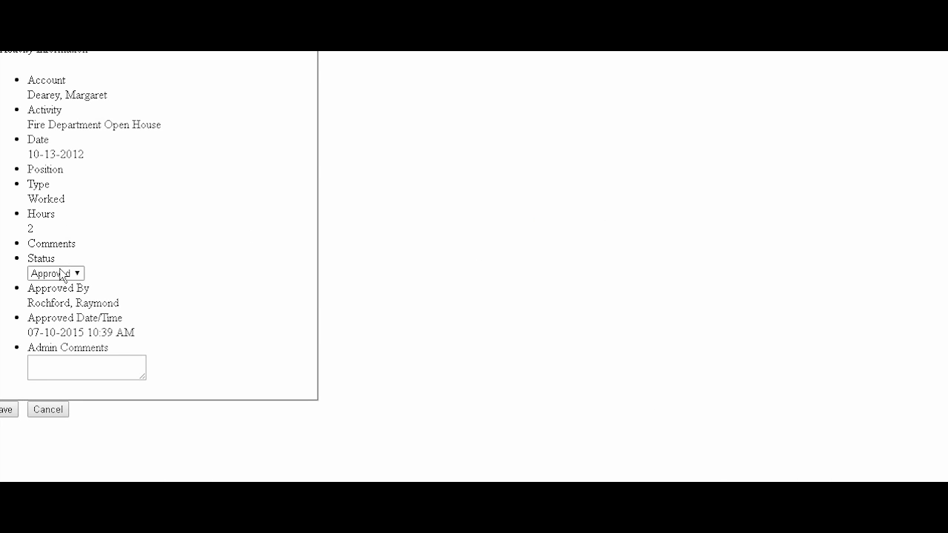
left_click(58, 273)
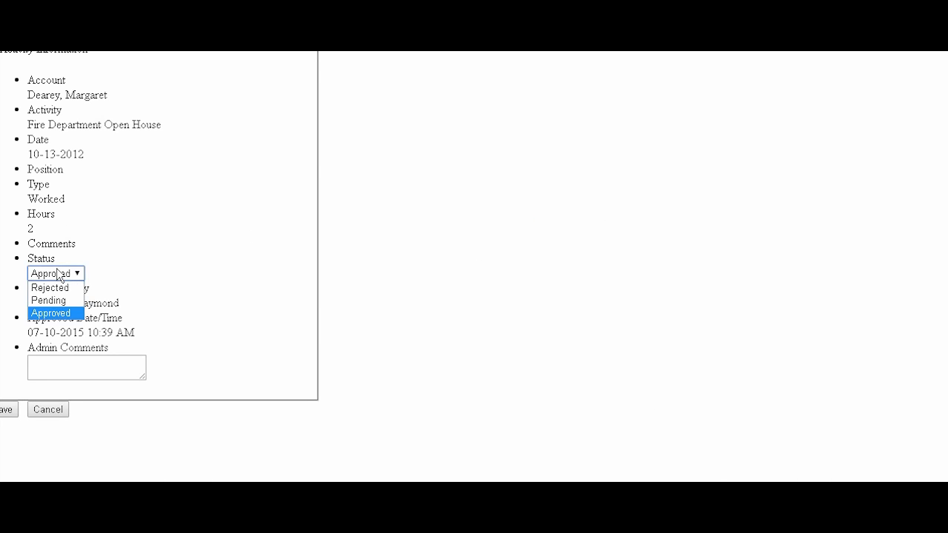
left_click(72, 313)
left_click(241, 250)
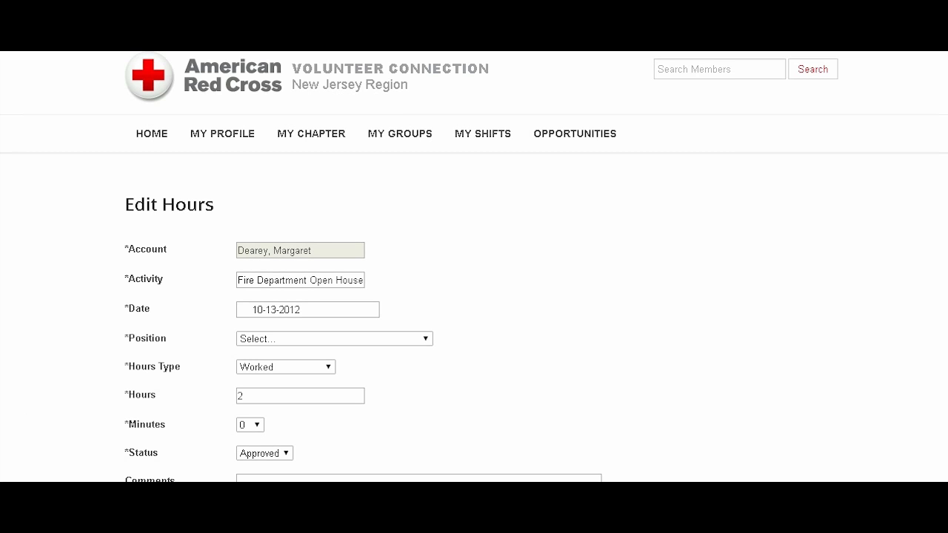
left_click(23, 42)
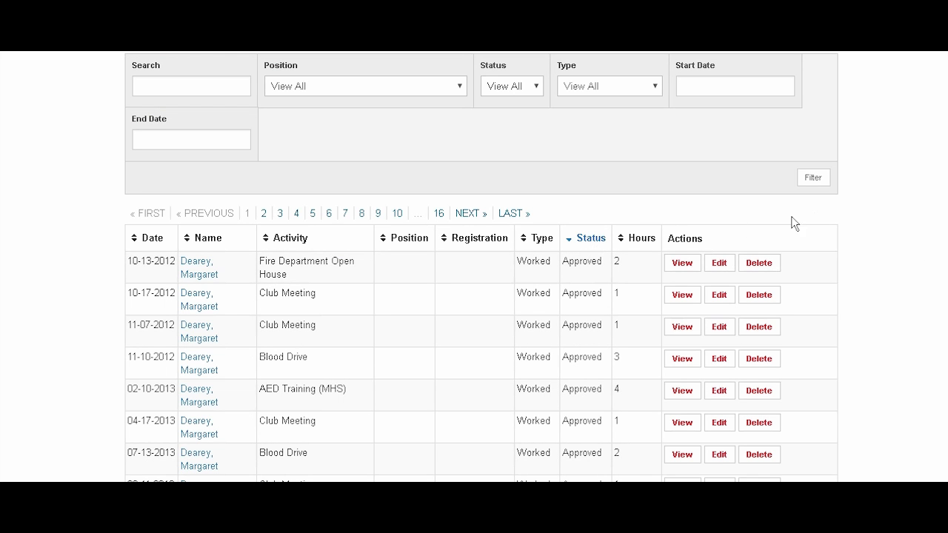
Step: Review the Fire Department Open House entry's activity information and edit hours form, leaving both for the hours list
left_click(685, 265)
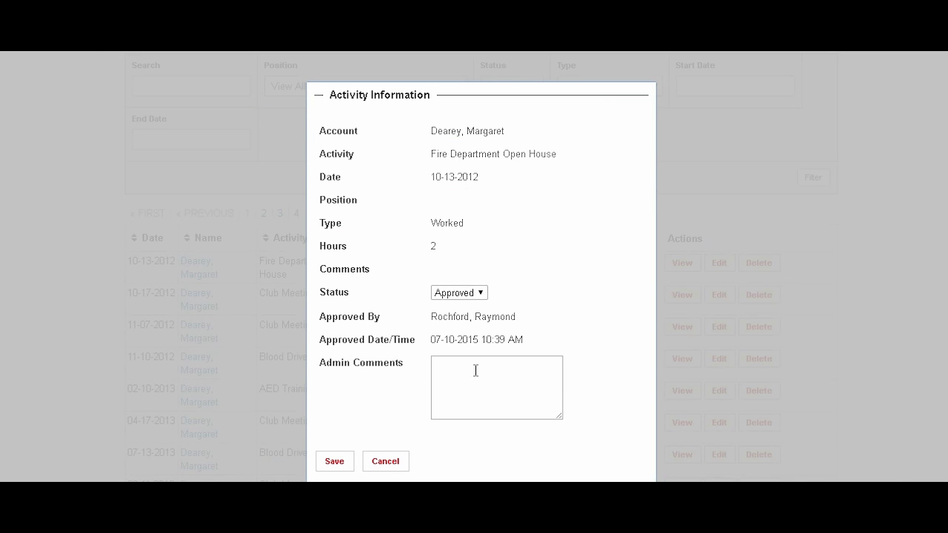
left_click(387, 463)
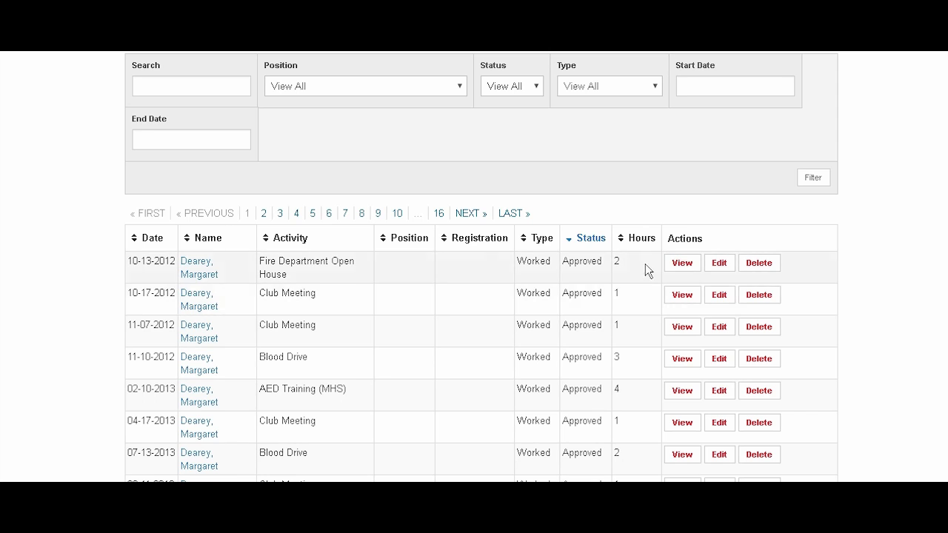
left_click(718, 264)
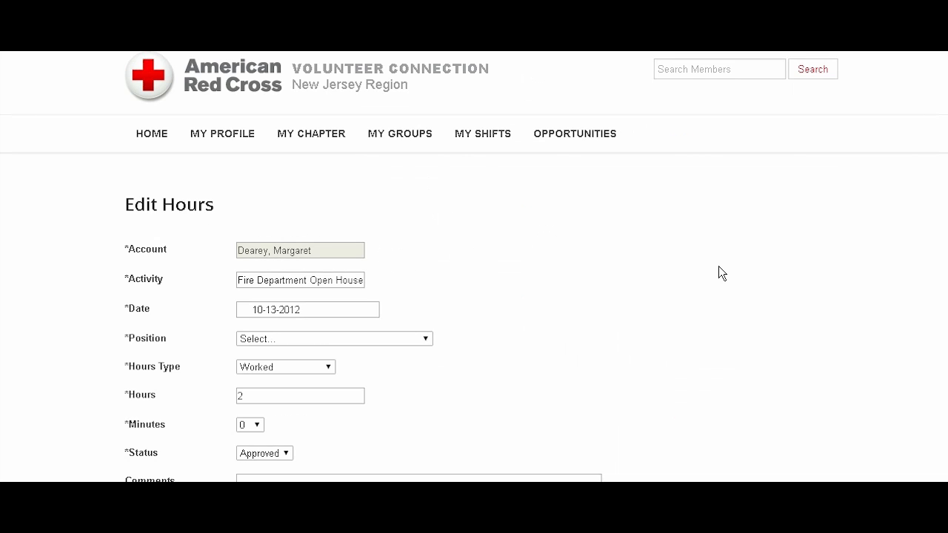
scroll(703, 296, "down", 3)
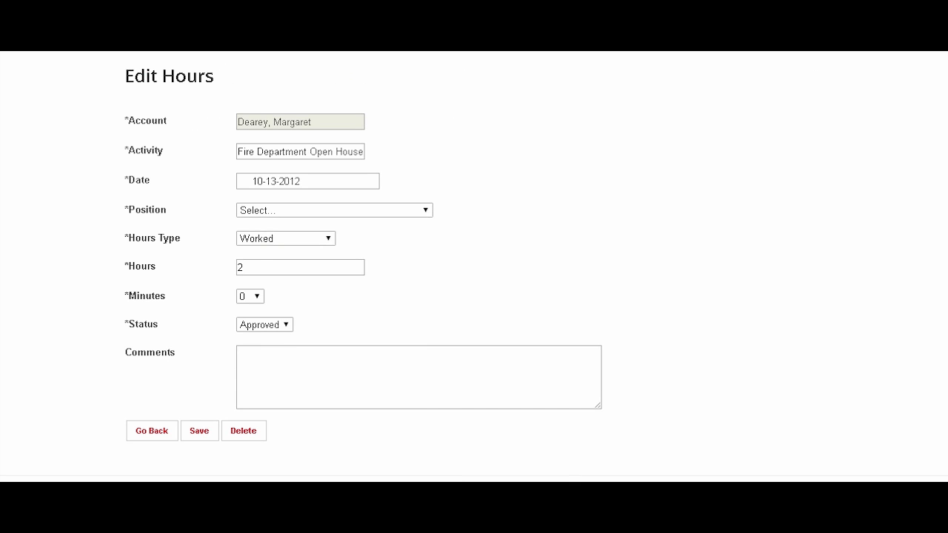
key("alt+Left")
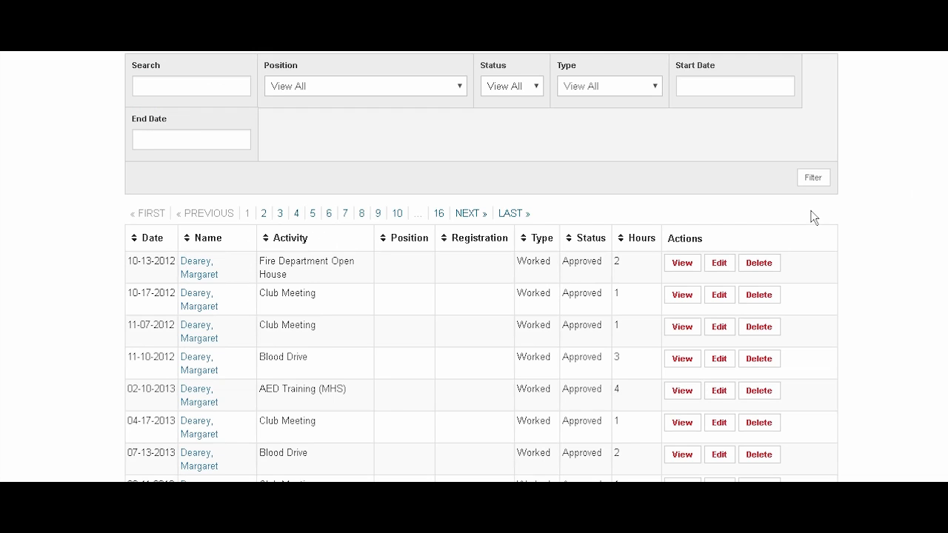
scroll(827, 218, "down", 3)
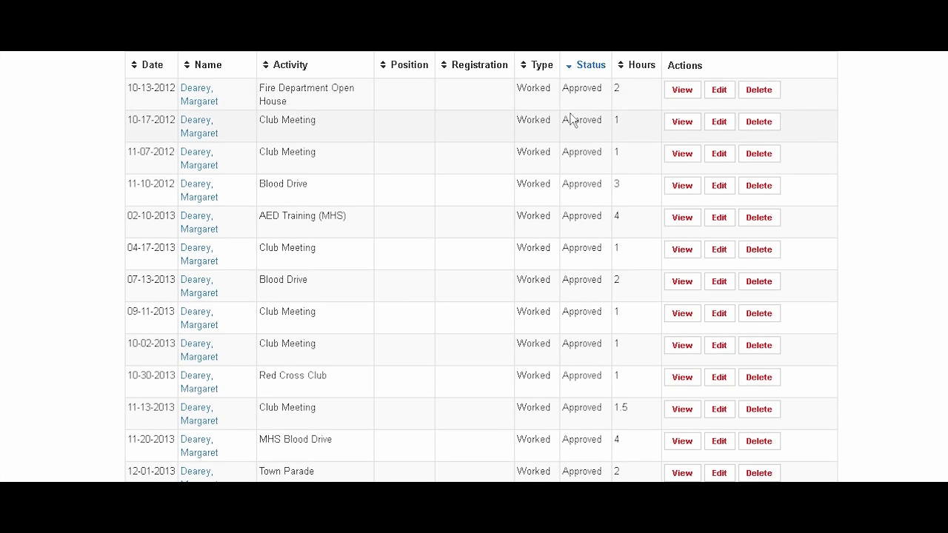
scroll(865, 84, "up", 3)
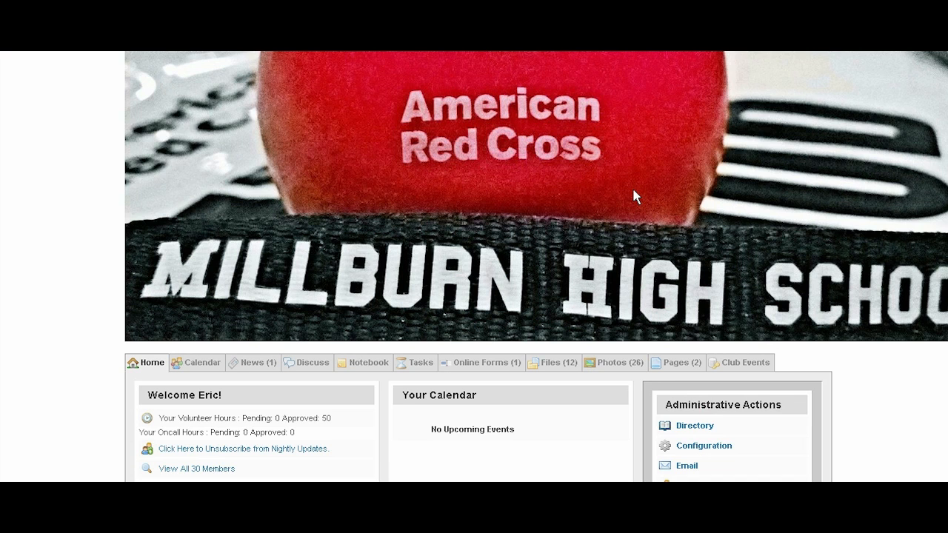
Step: Open the group's files and documents page from the home page and look over its file categories
scroll(633, 194, "down", 3)
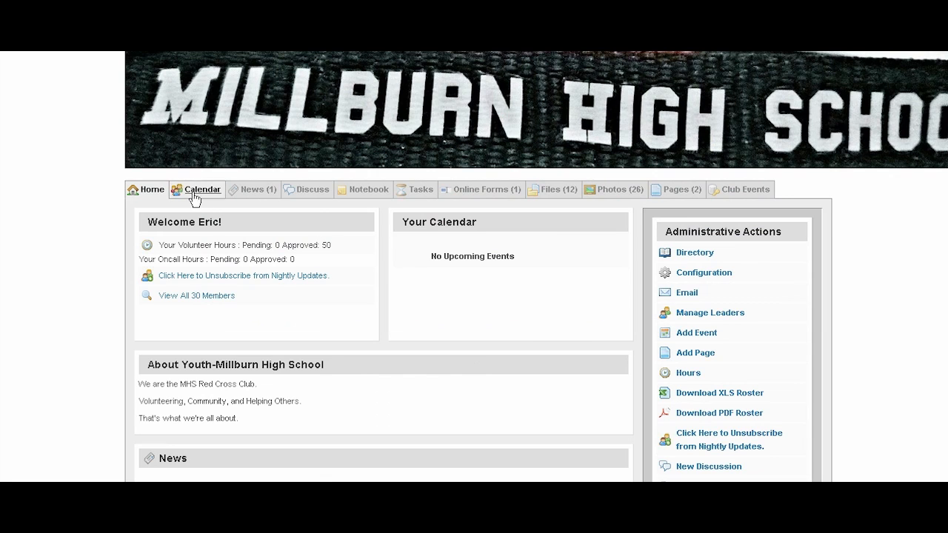
left_click(569, 190)
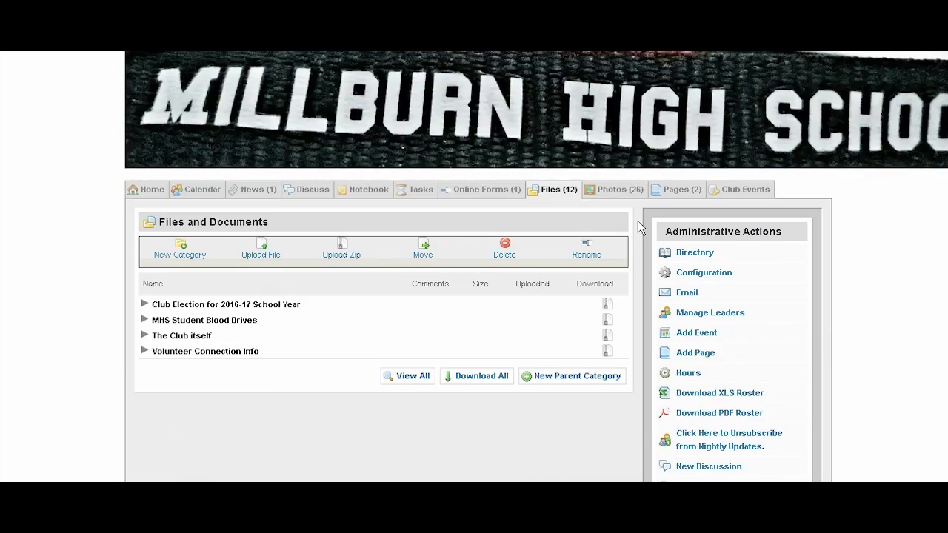
scroll(636, 222, "down", 3)
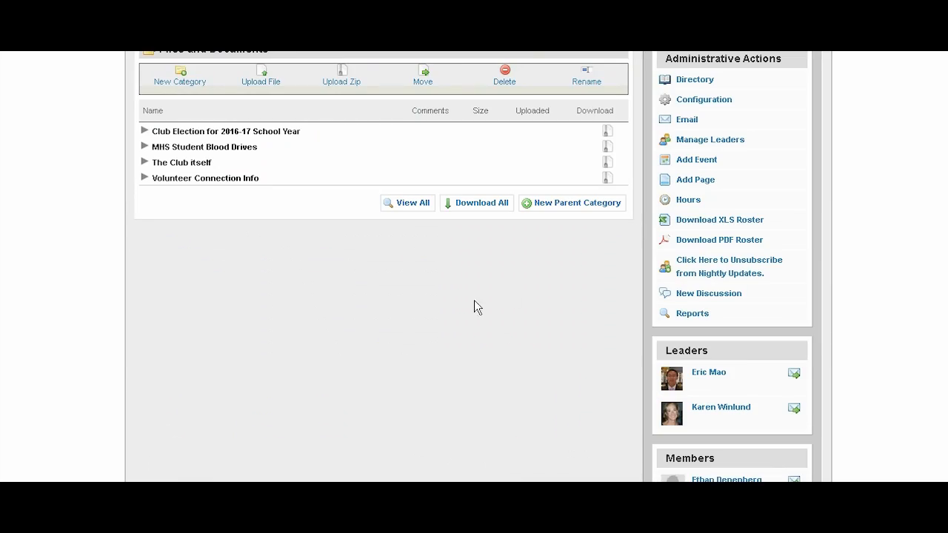
Step: Create a new parent file category named test
scroll(311, 378, "up", 3)
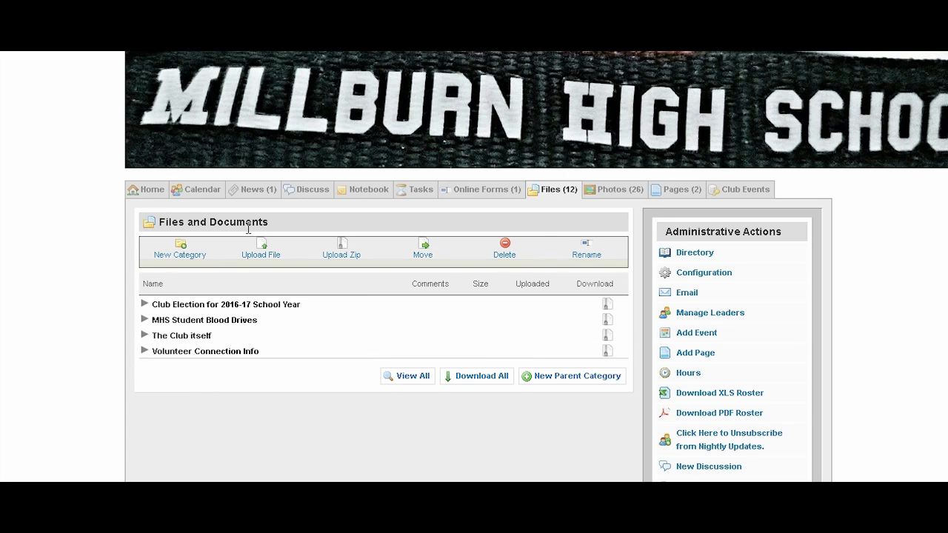
left_click(542, 380)
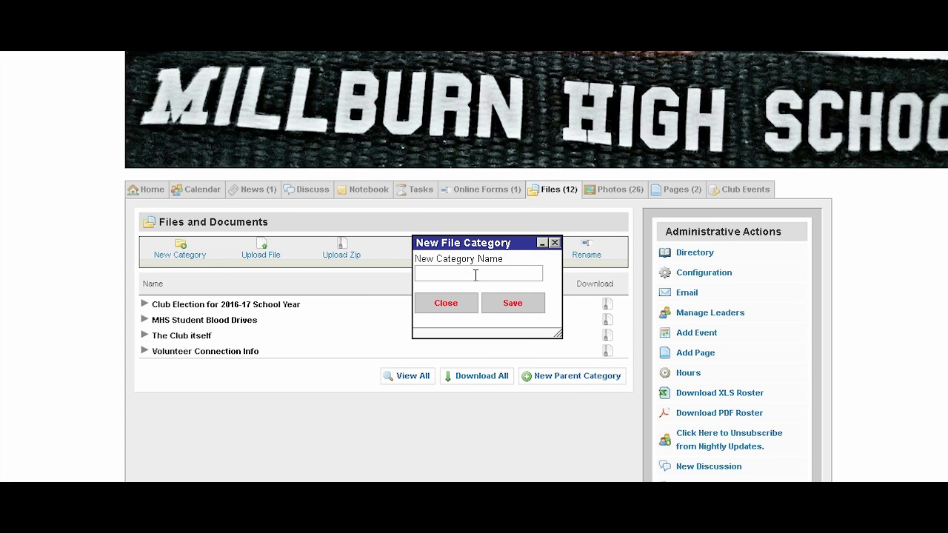
left_click(475, 276)
type("test")
left_click(510, 302)
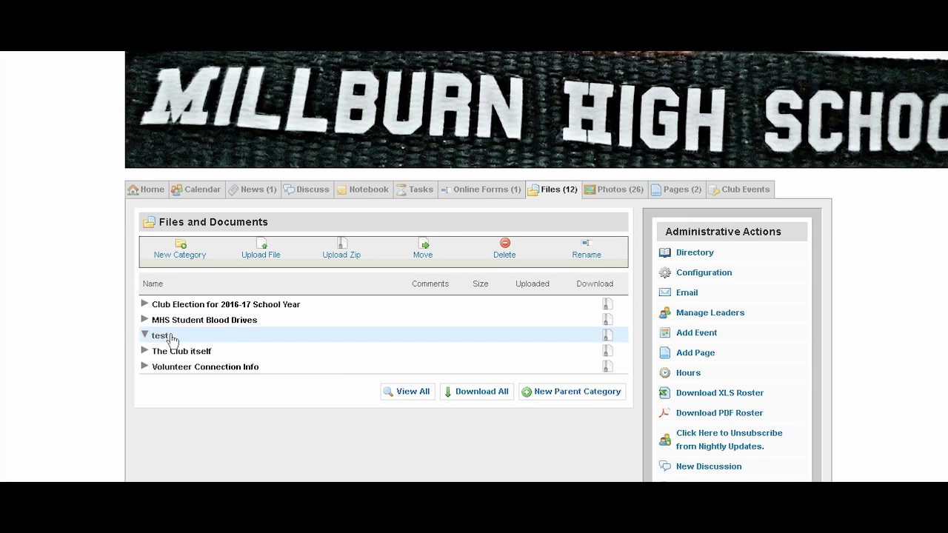
Step: Add a subcategory named test sub inside the test category and expand test to show it
left_click(179, 256)
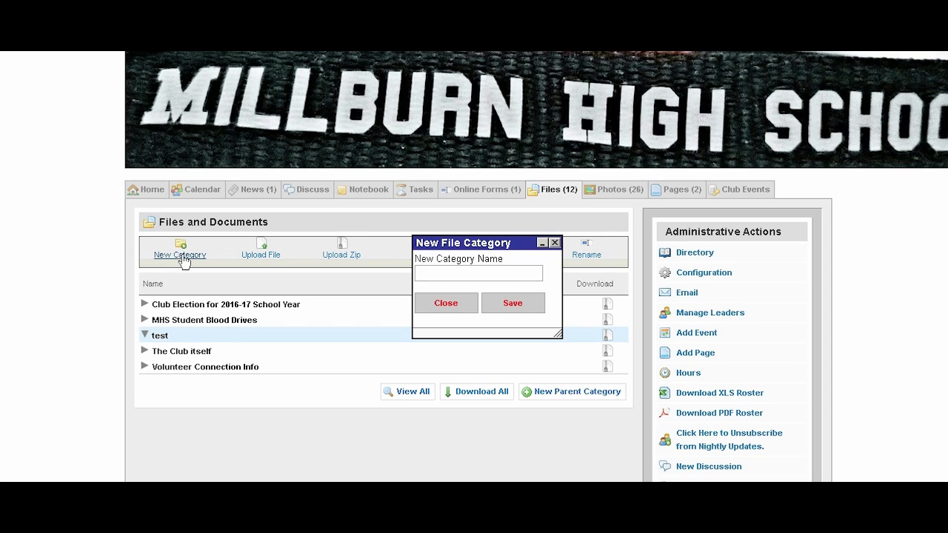
left_click(474, 274)
type("test su")
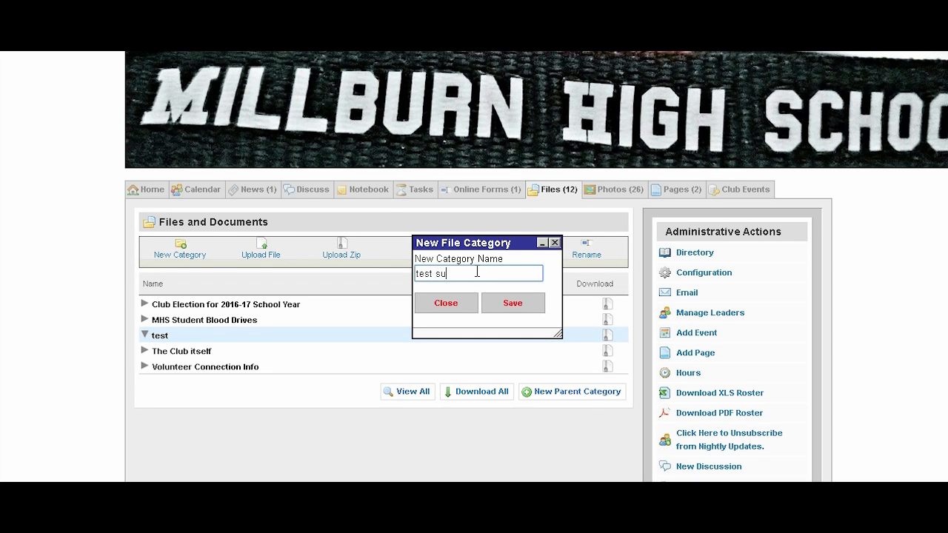
type("b")
left_click(509, 304)
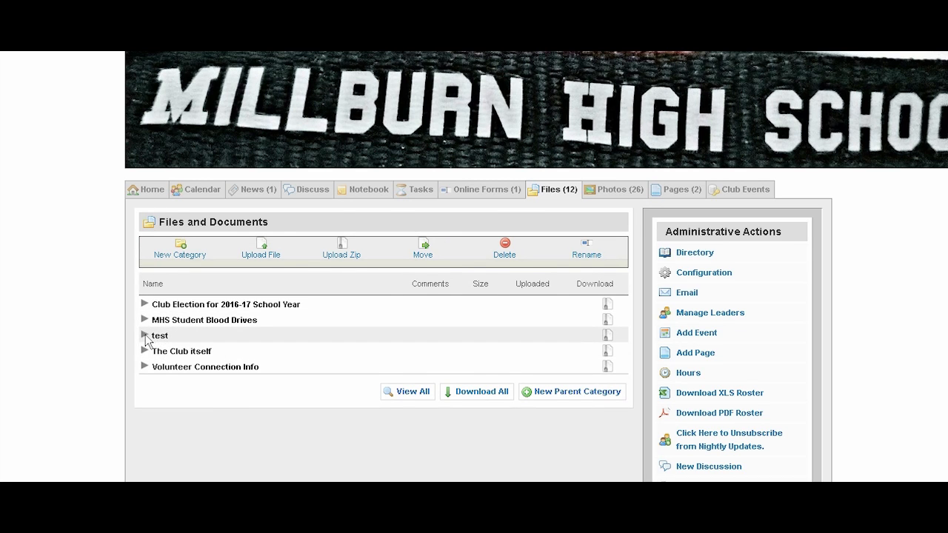
left_click(145, 336)
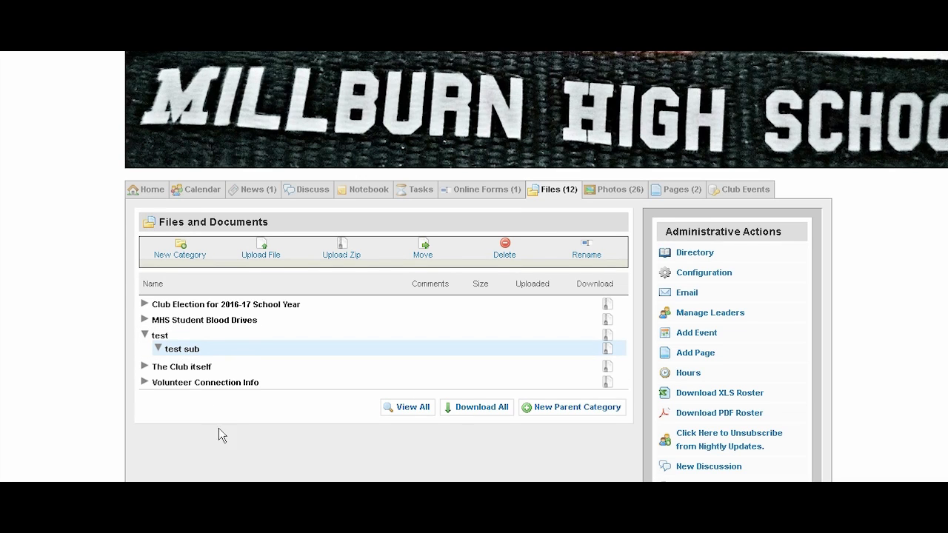
left_click(195, 352)
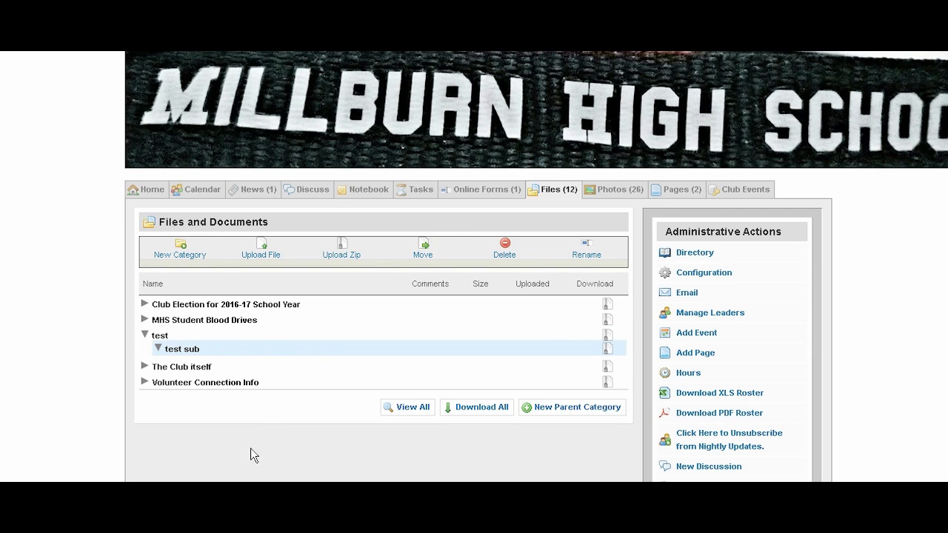
Step: Expand and collapse the MHS Student Blood Drives, test and Club Election for 2016-17 School Year categories to examine their contents
left_click(165, 337)
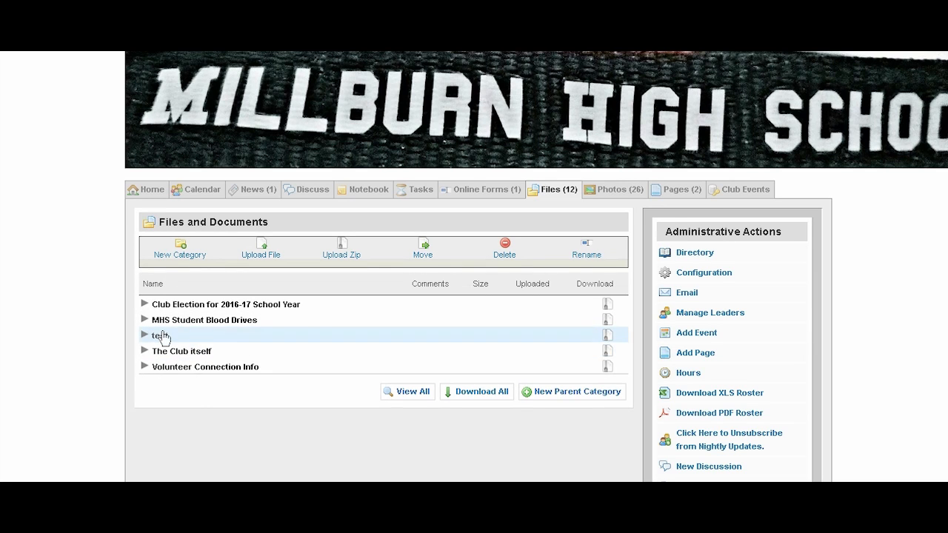
left_click(218, 321)
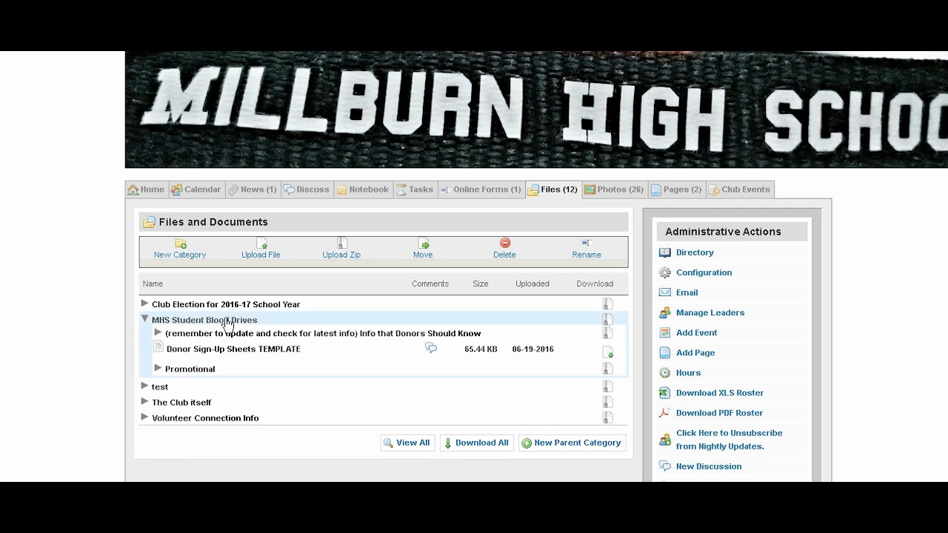
left_click(146, 320)
left_click(152, 321)
left_click(161, 323)
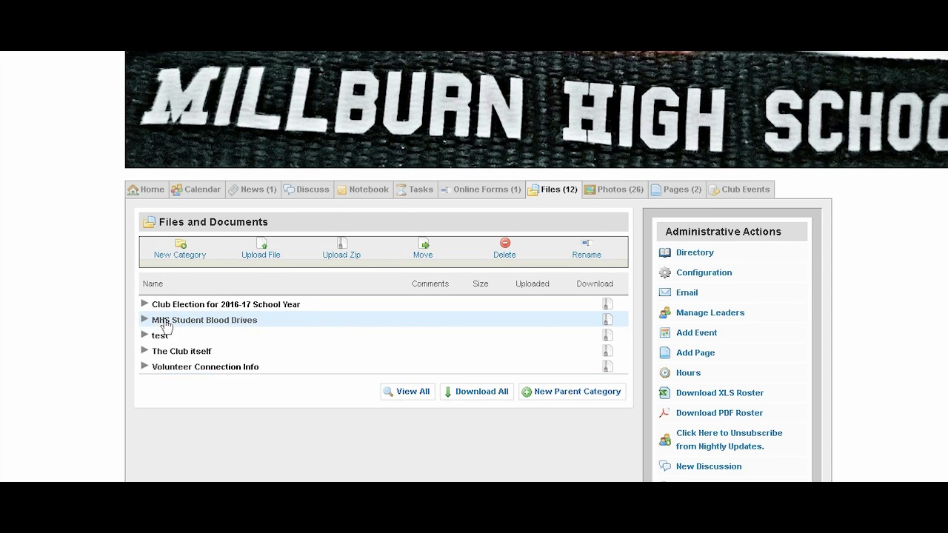
left_click(172, 324)
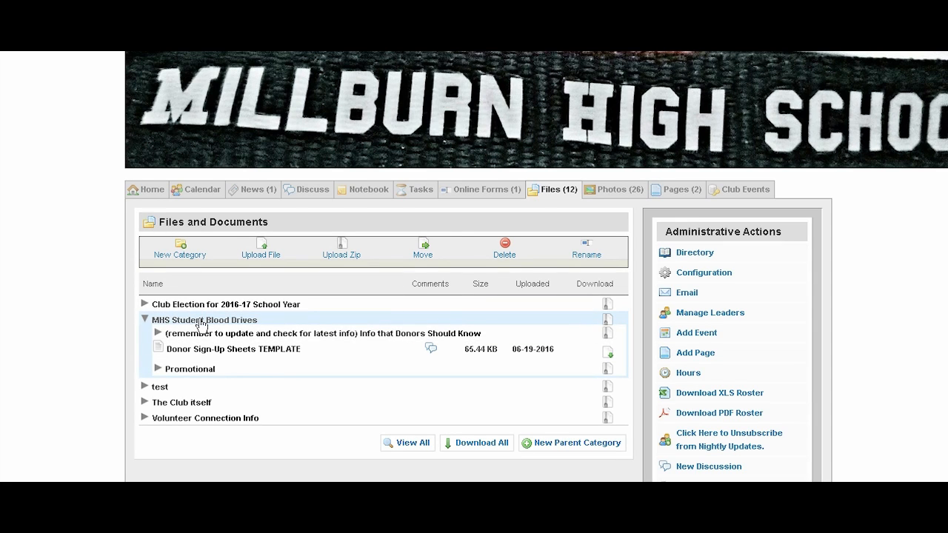
left_click(155, 387)
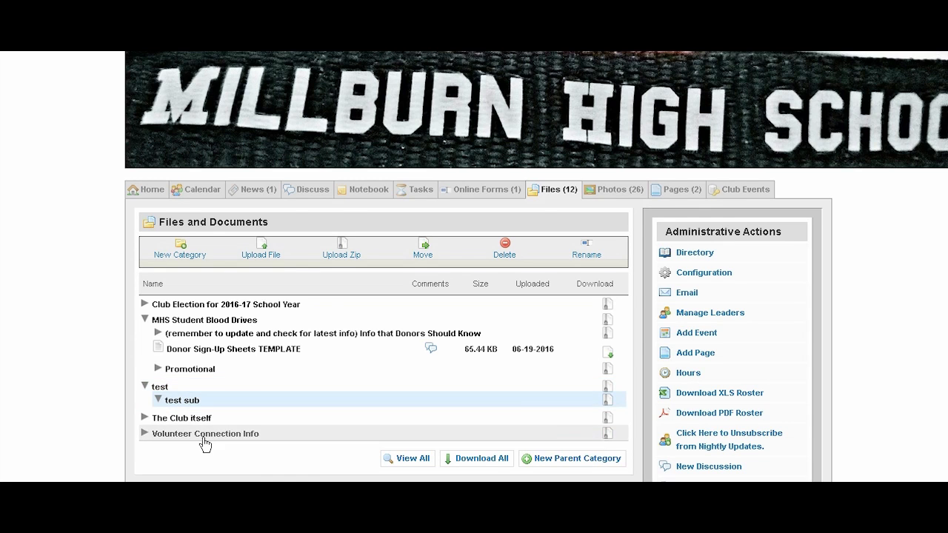
left_click(185, 404)
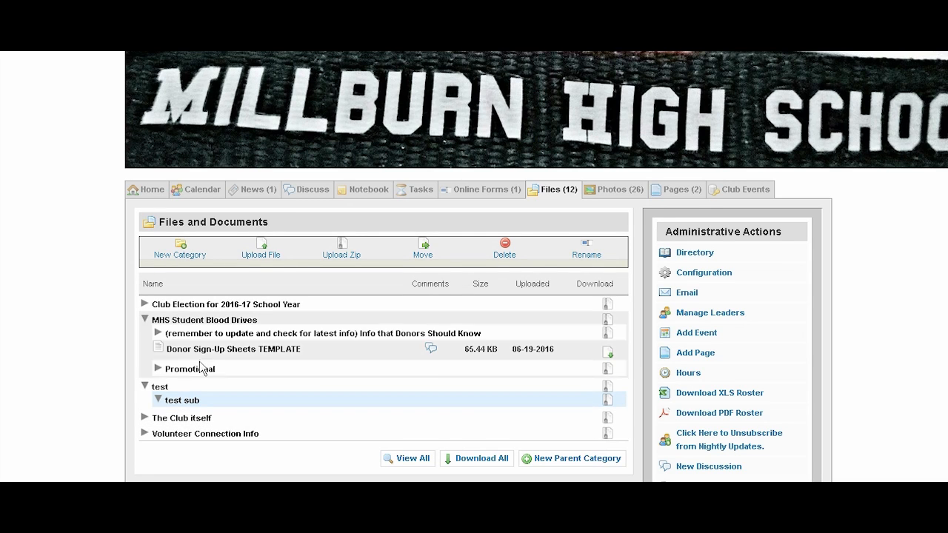
left_click(195, 400)
left_click(195, 389)
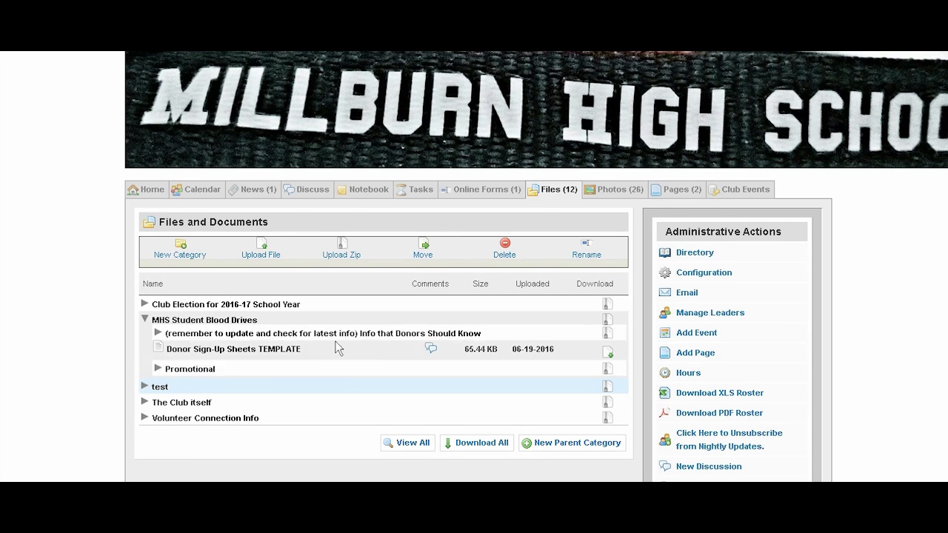
left_click(187, 306)
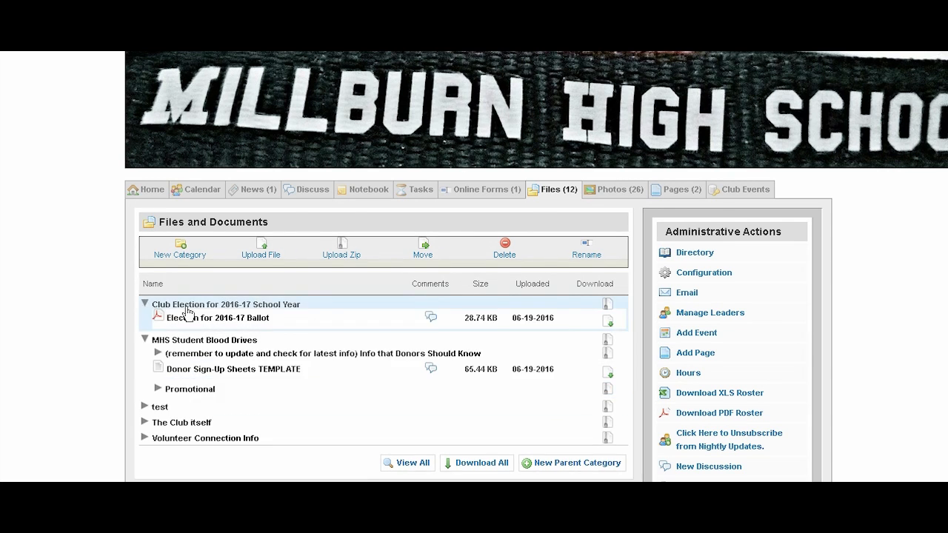
Step: Show the contents of all file categories at once and look through the full listing
left_click(400, 468)
scroll(92, 384, "down", 2)
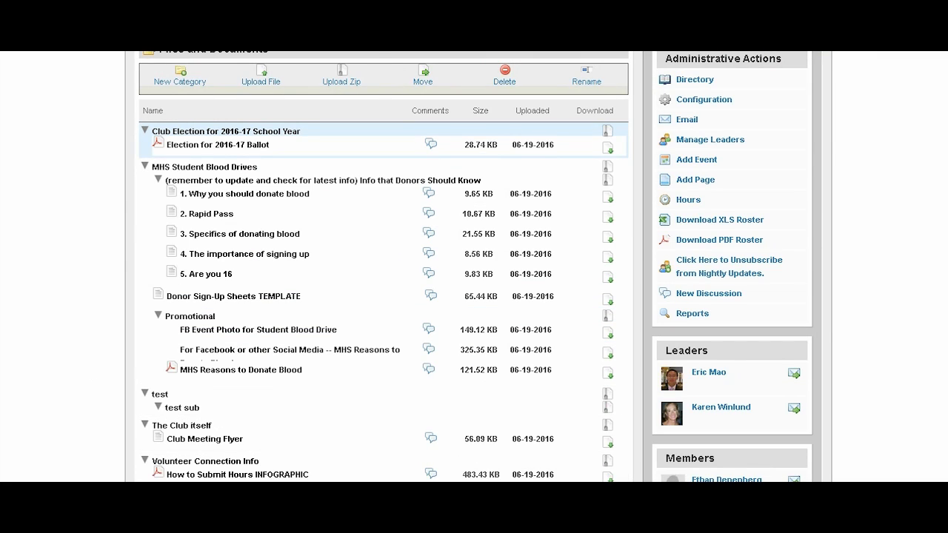
scroll(614, 333, "up", 2)
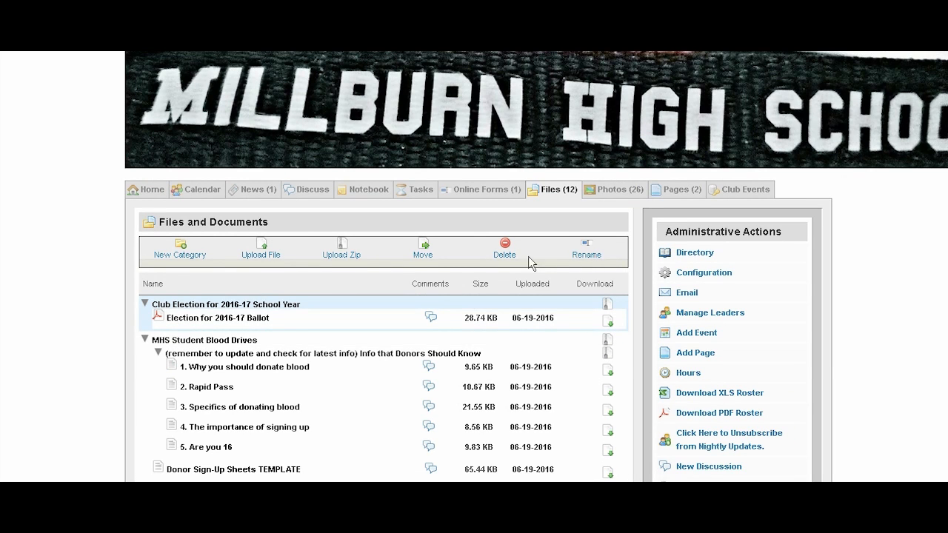
scroll(19, 349, "down", 2)
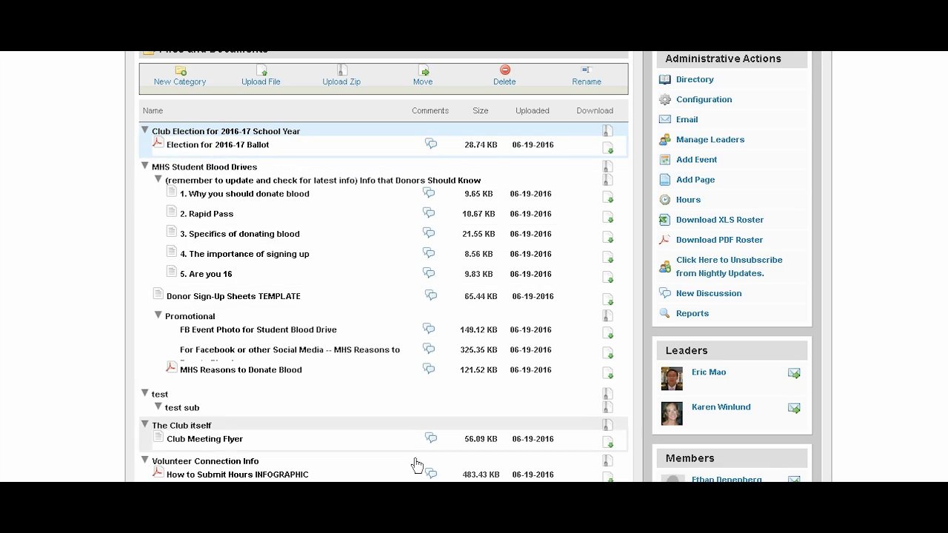
Step: Try to delete the parent category test
left_click(145, 395)
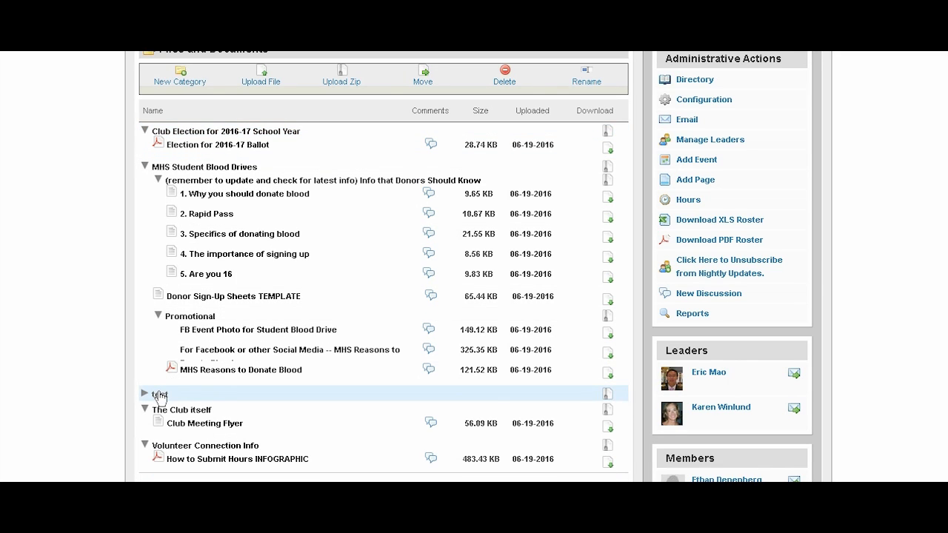
left_click(169, 398)
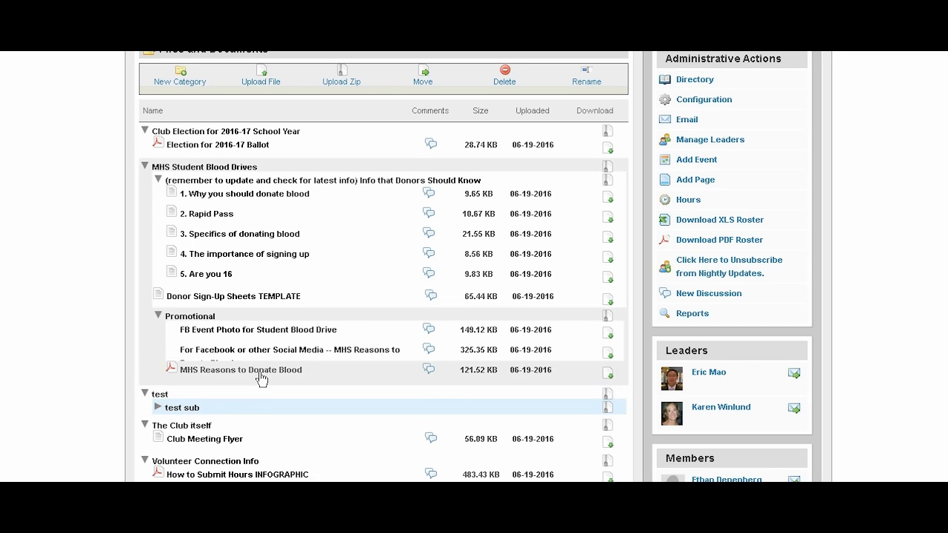
left_click(167, 399)
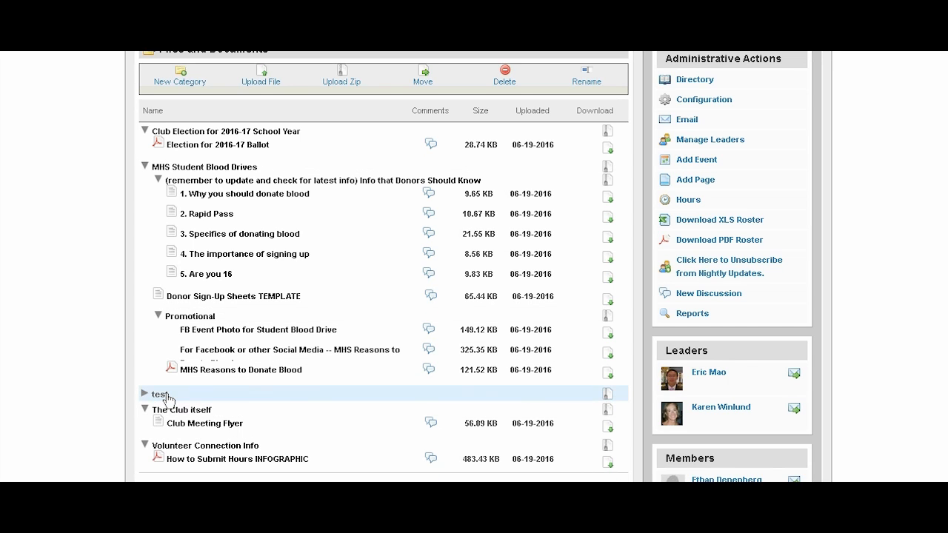
left_click(504, 77)
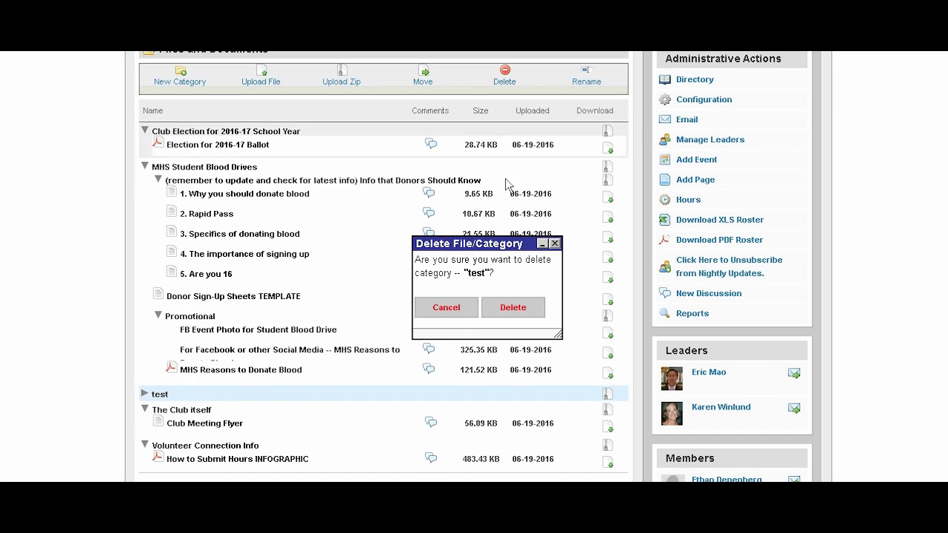
left_click(511, 315)
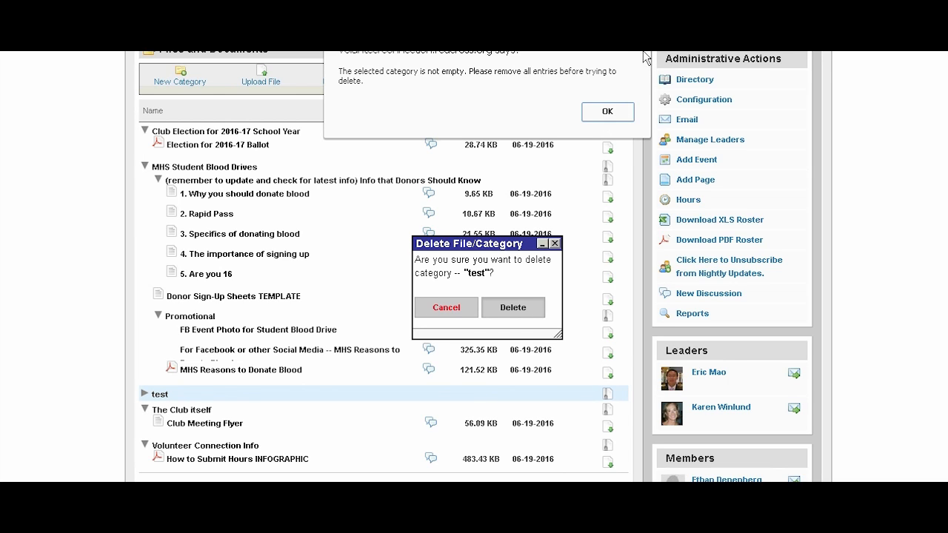
key("Return")
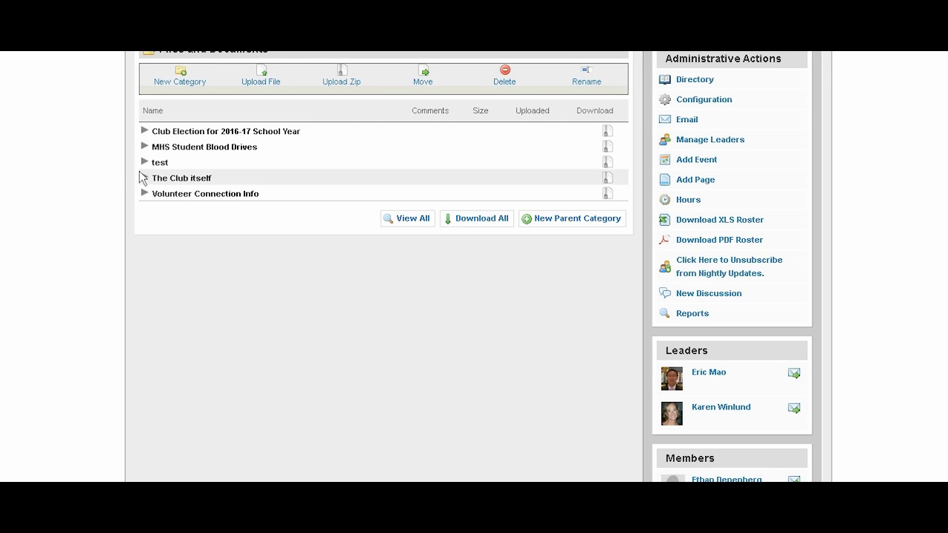
Step: Delete the test sub subcategory from the test category and reload the files page
double_click(154, 163)
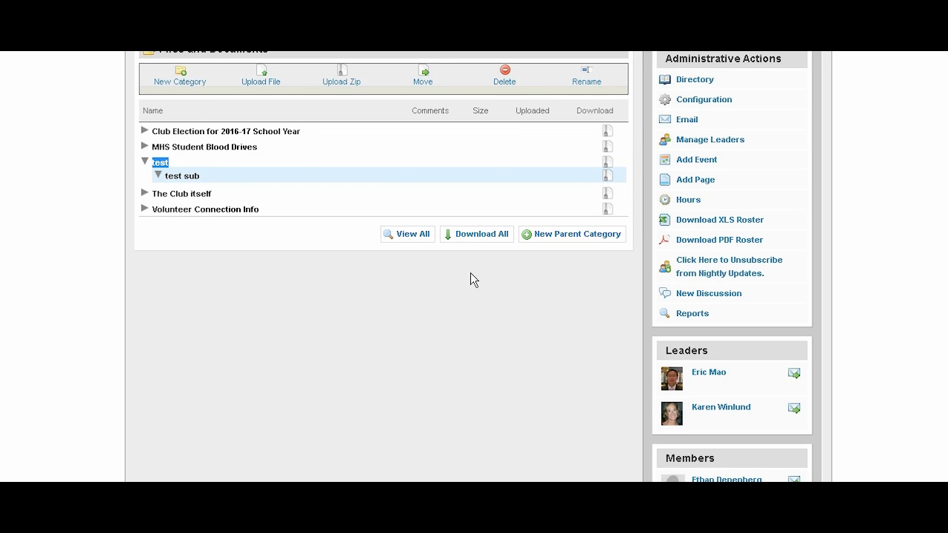
left_click(506, 82)
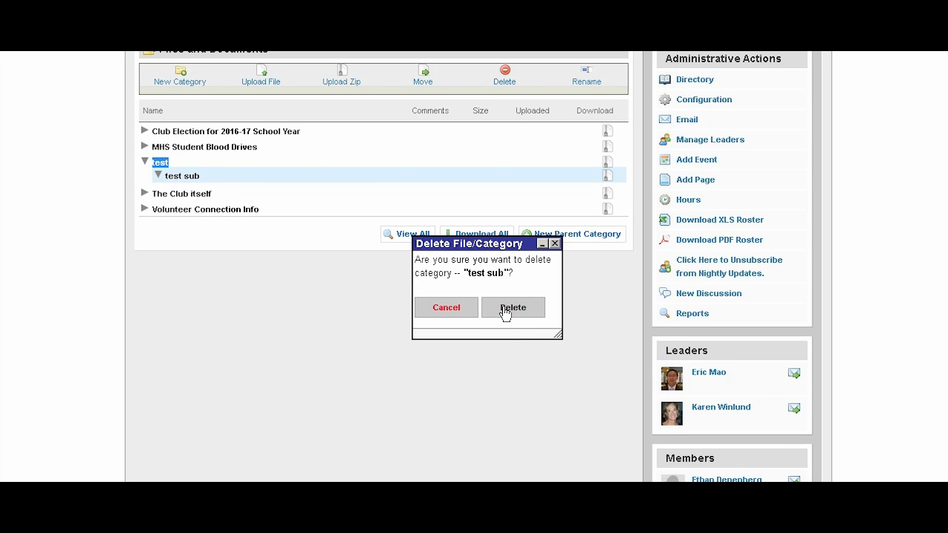
left_click(506, 309)
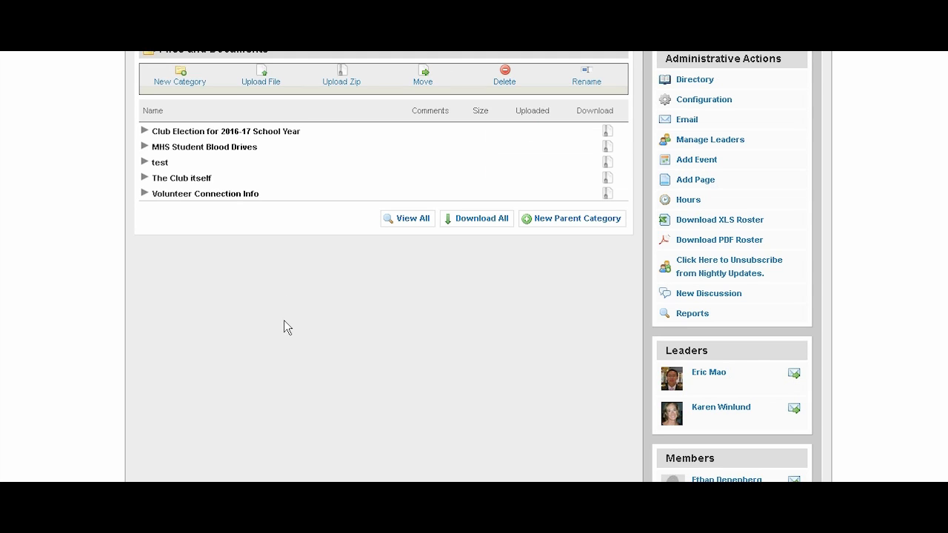
left_click(159, 163)
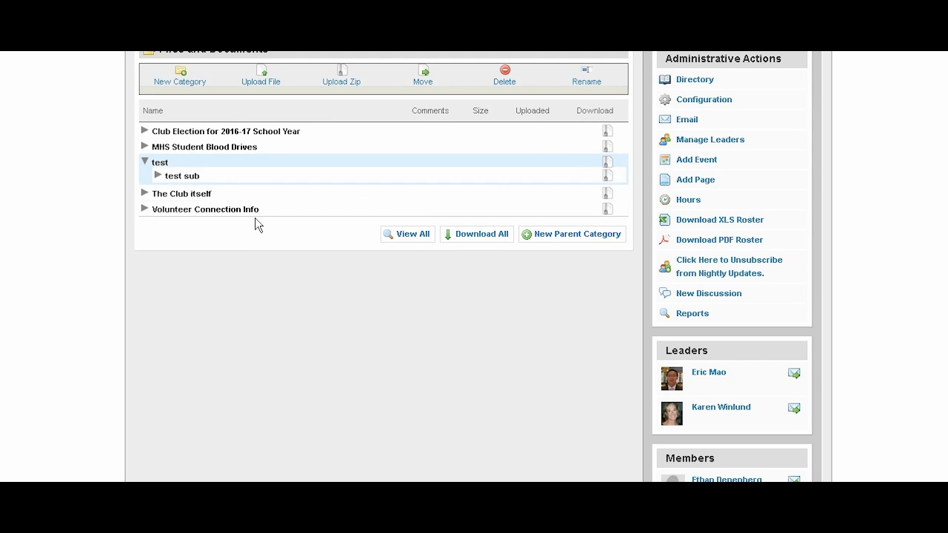
left_click(167, 161)
left_click(166, 163)
key("F5")
scroll(216, 351, "up", 2)
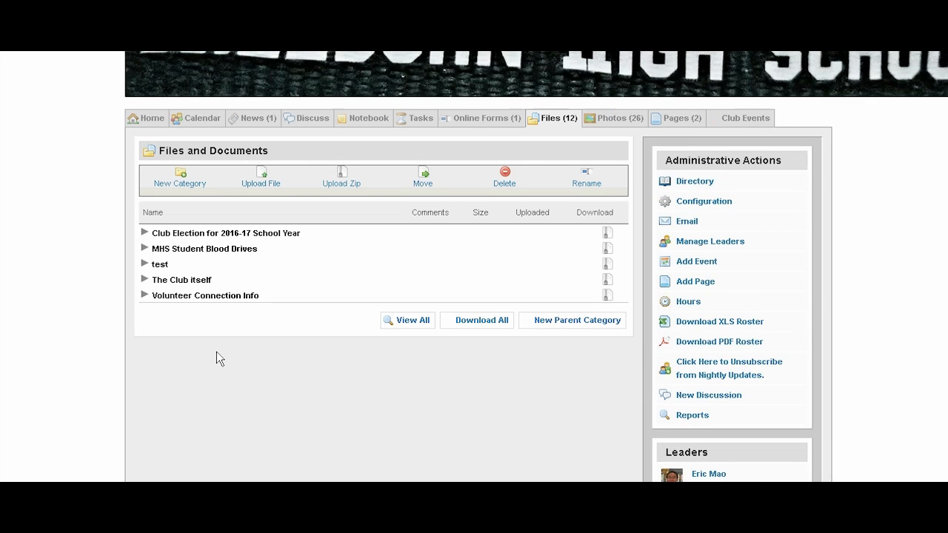
Step: Delete the emptied test category from the group's files
left_click(160, 264)
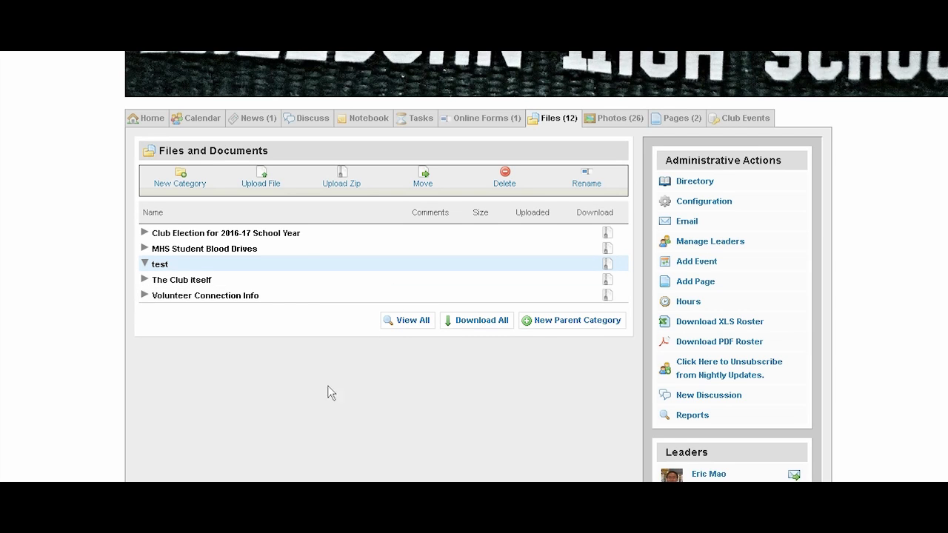
left_click(506, 181)
left_click(510, 307)
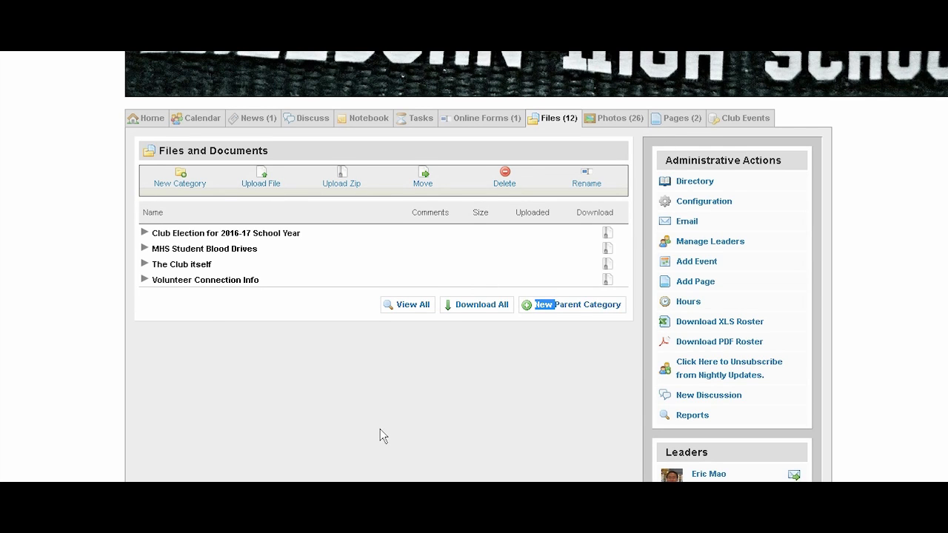
Step: Open the group's photo gallery and look through the photos and their captions
left_click(622, 119)
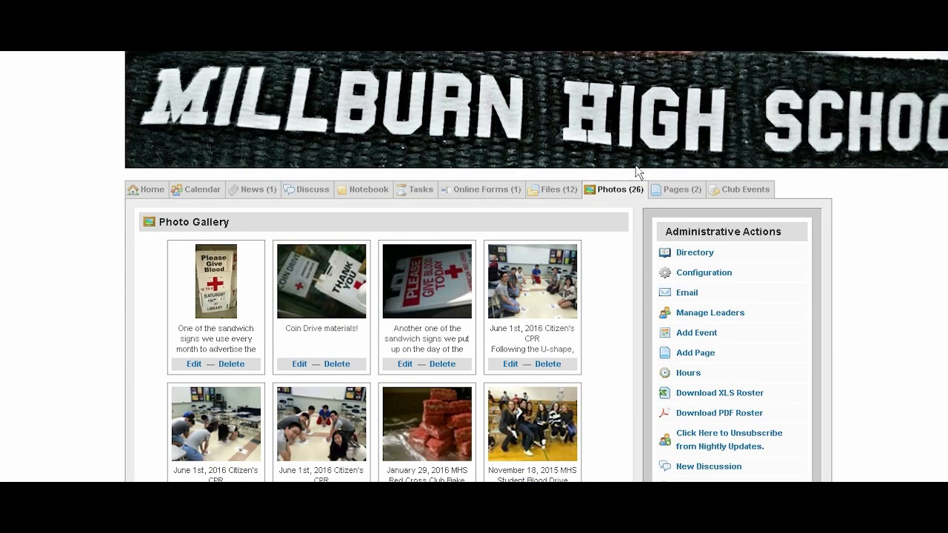
scroll(634, 167, "down", 3)
scroll(634, 167, "up", 3)
scroll(222, 304, "down", 3)
scroll(227, 294, "up", 3)
scroll(222, 292, "down", 3)
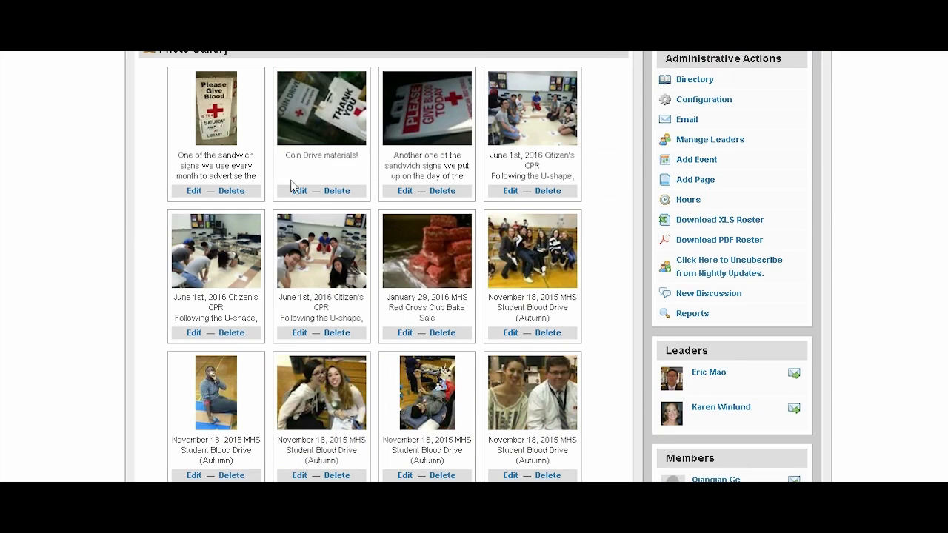
scroll(123, 228, "up", 3)
scroll(123, 230, "down", 3)
scroll(148, 271, "up", 3)
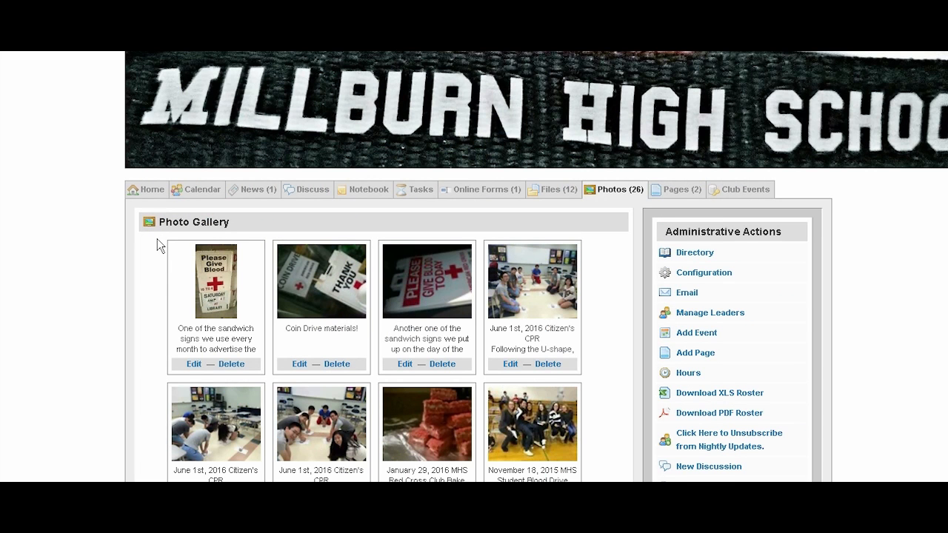
Step: Open the group's mass photo upload form and examine its six photo and caption fields
scroll(147, 251, "down", 3)
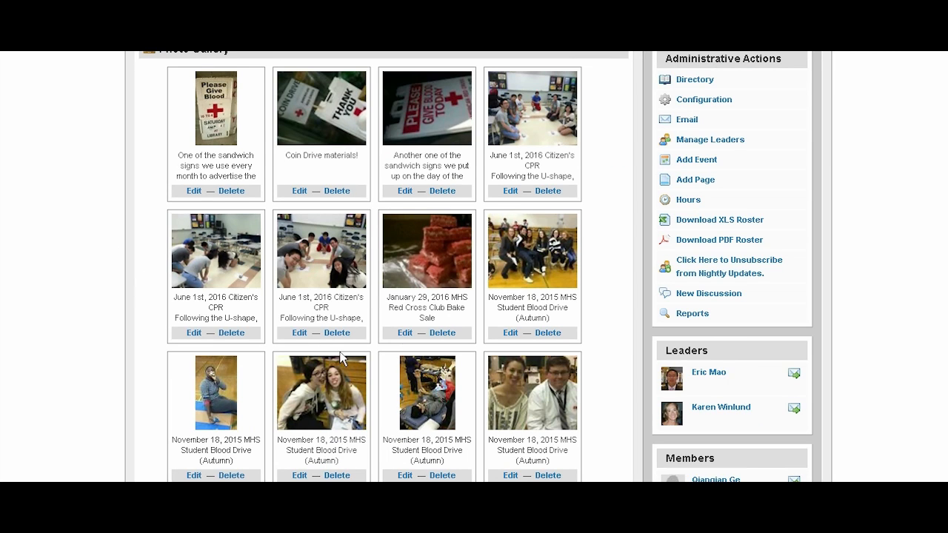
scroll(296, 412, "down", 3)
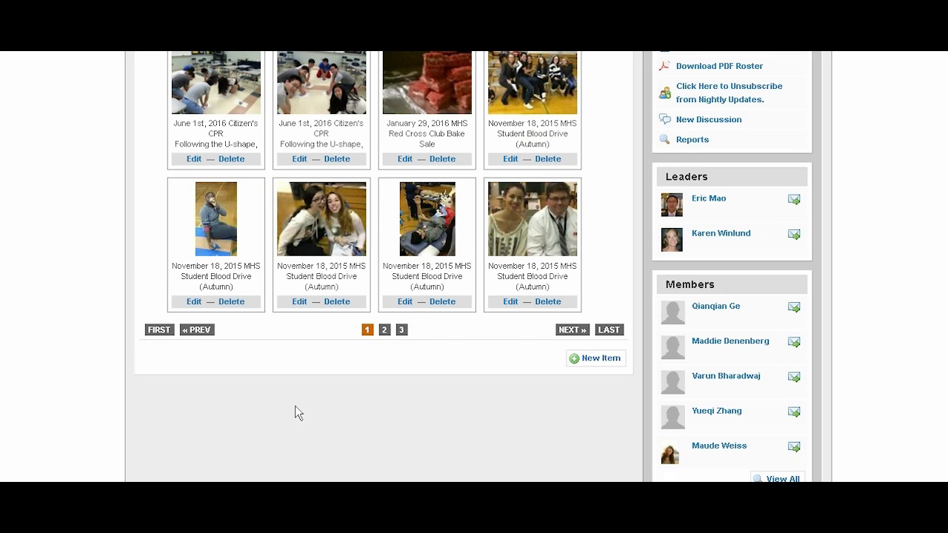
left_click(578, 361)
scroll(577, 359, "down", 10)
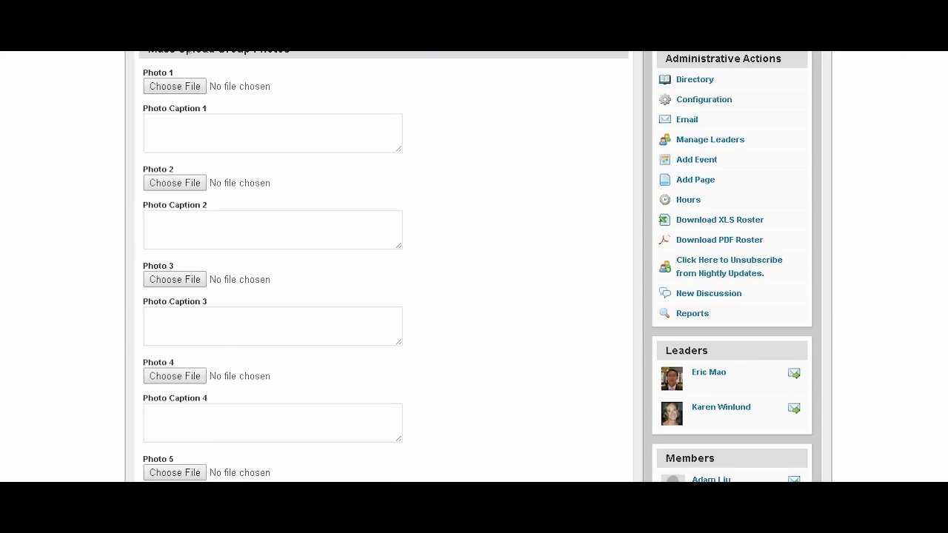
scroll(290, 112, "down", 4)
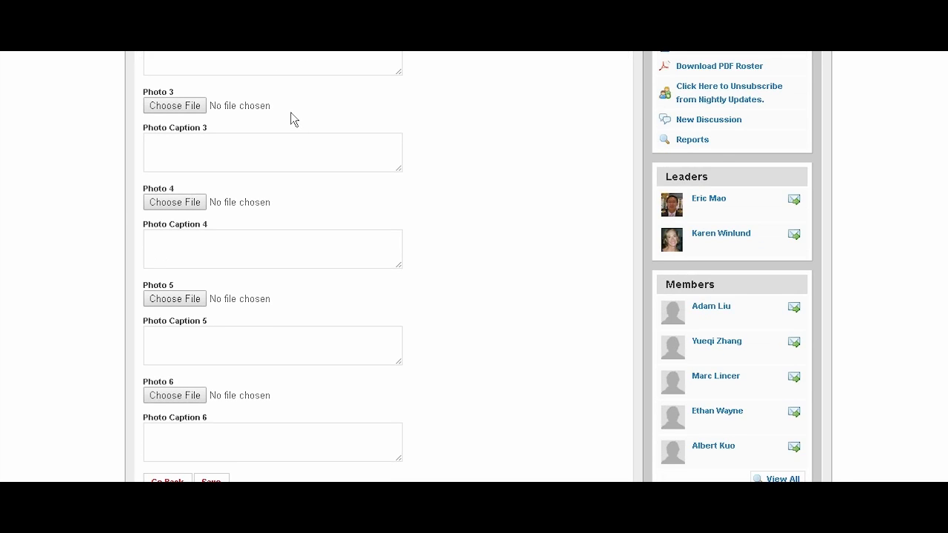
scroll(290, 124, "up", 5)
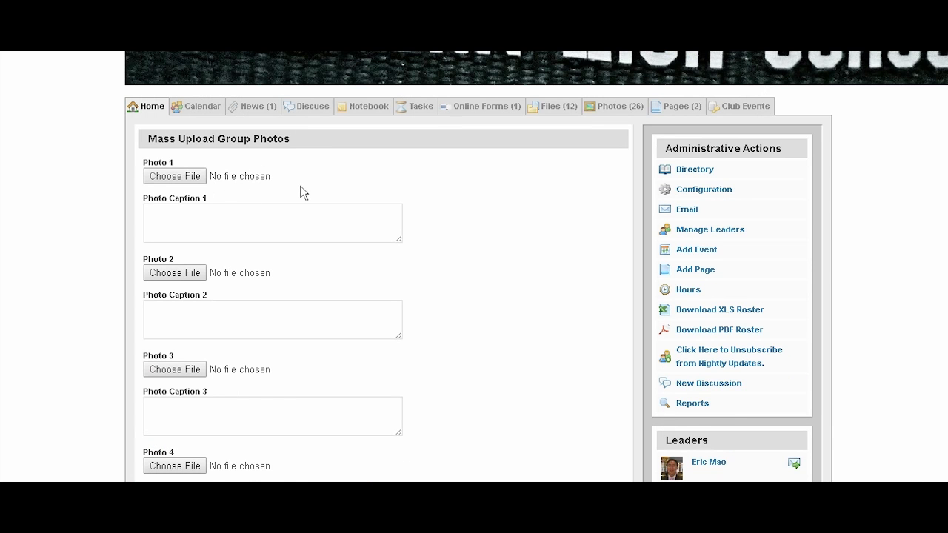
scroll(302, 194, "down", 5)
scroll(285, 266, "up", 5)
scroll(281, 282, "down", 5)
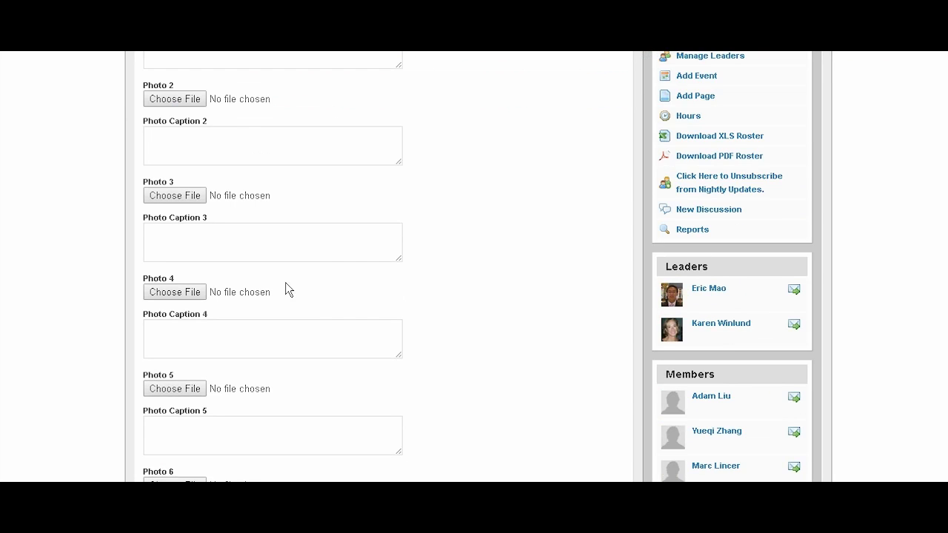
scroll(282, 291, "up", 3)
scroll(283, 295, "up", 2)
scroll(282, 296, "down", 4)
scroll(284, 296, "up", 2)
scroll(285, 296, "up", 2)
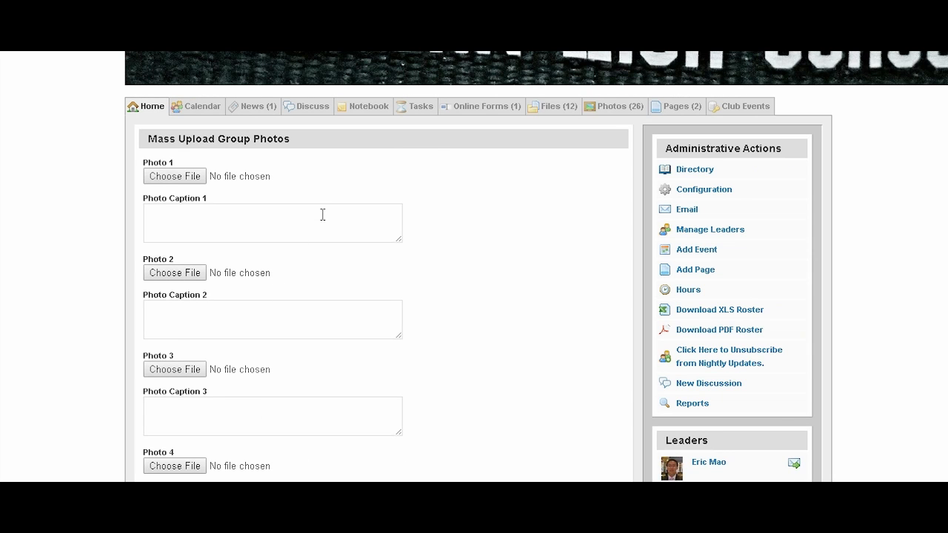
Step: Browse the local files available for Photo 1, cancel the selection and review the rest of the upload form
left_click(191, 179)
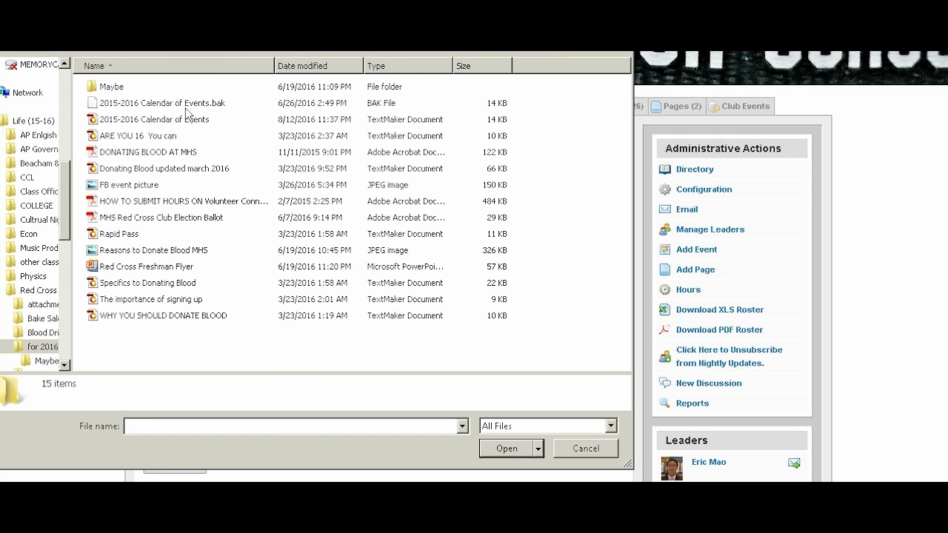
left_click(596, 450)
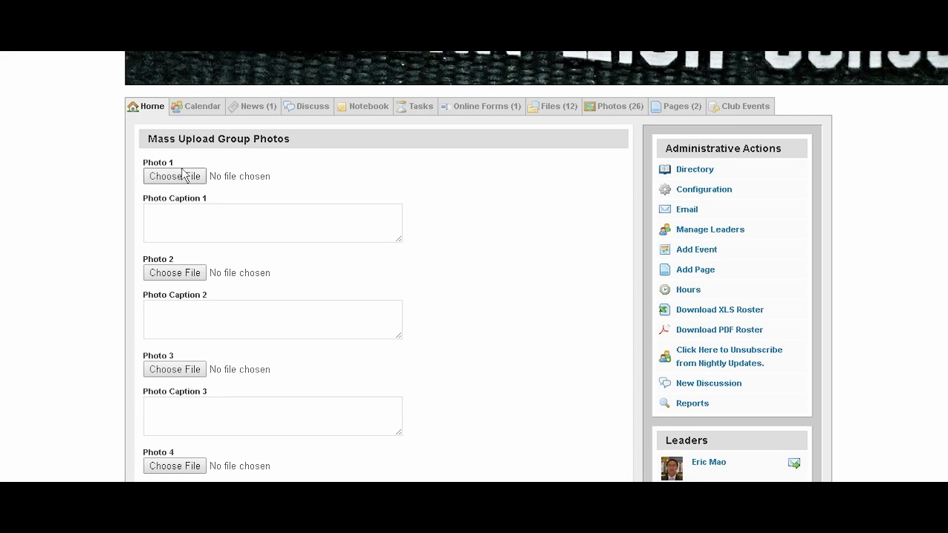
scroll(326, 237, "down", 3)
scroll(332, 248, "down", 3)
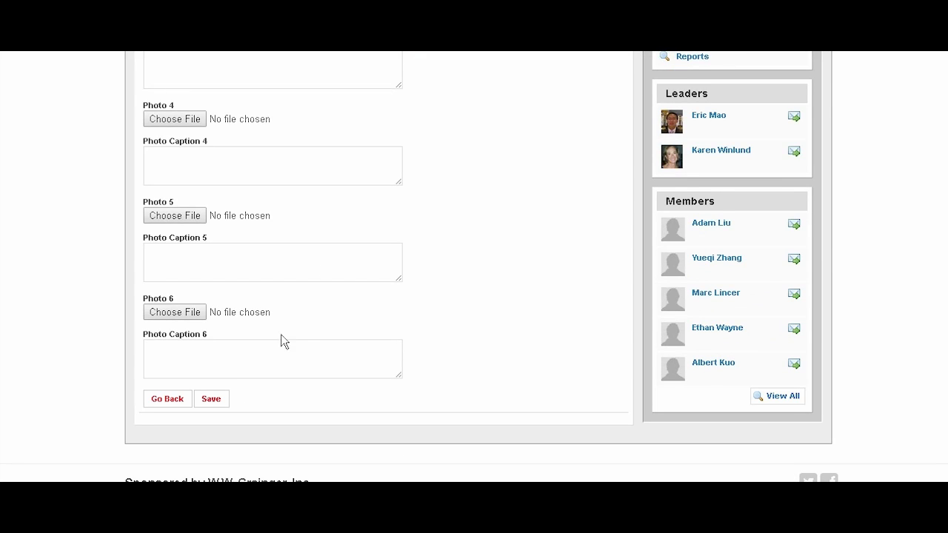
scroll(304, 335, "up", 9)
scroll(315, 334, "down", 3)
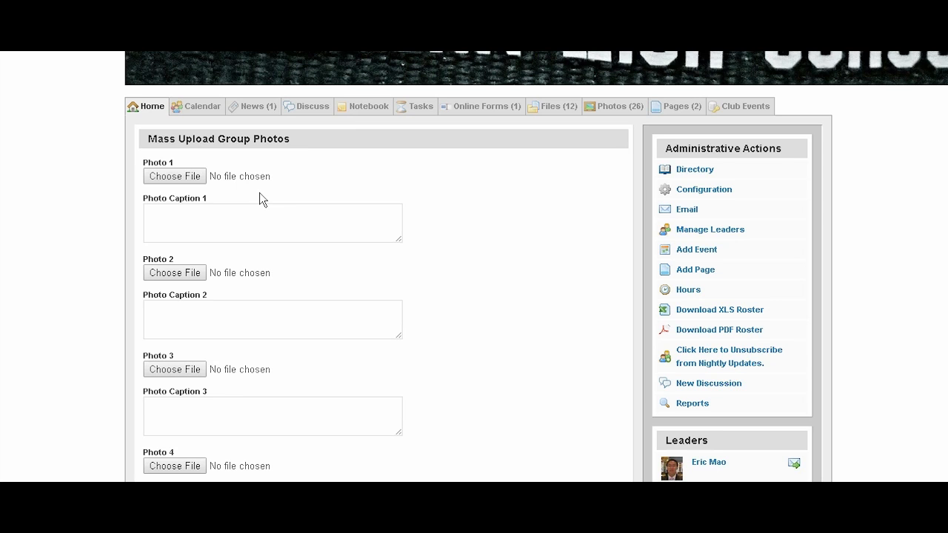
Step: Check the caption fields of the photo upload form and return to the photo gallery without saving
left_click(239, 217)
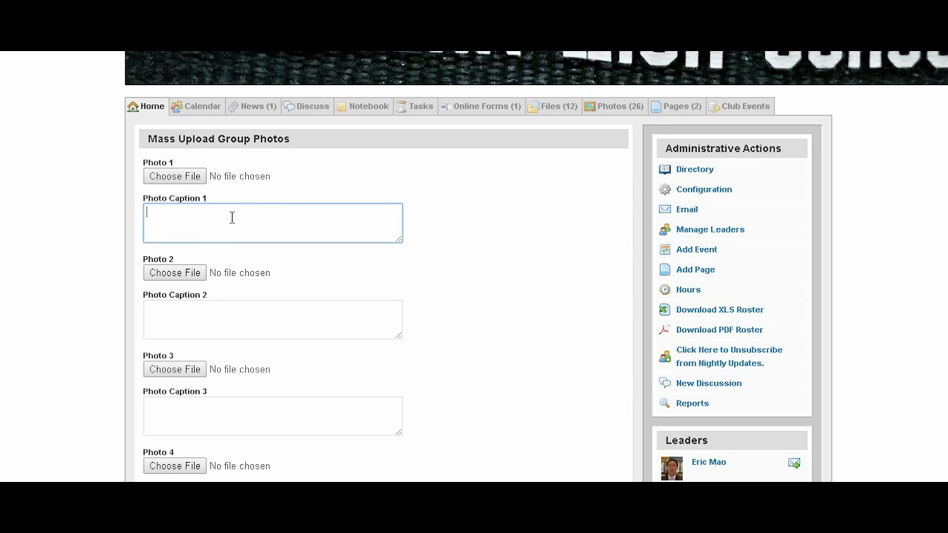
left_click(212, 316)
scroll(294, 292, "down", 2)
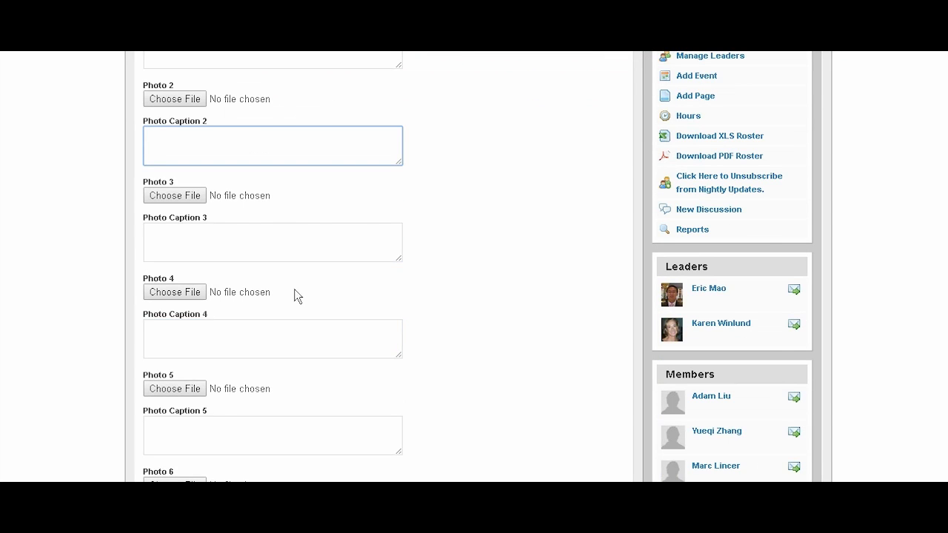
scroll(280, 310, "down", 2)
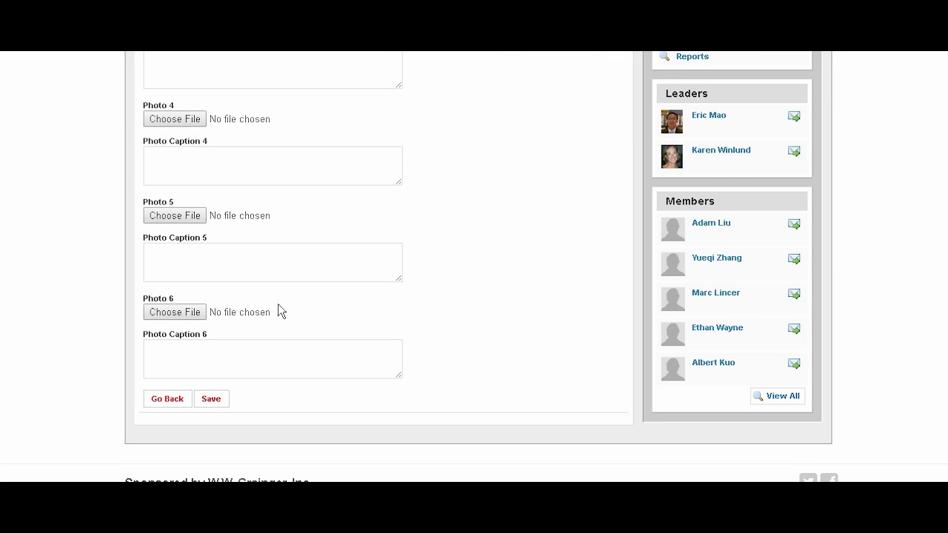
scroll(280, 303, "up", 4)
scroll(323, 296, "down", 4)
left_click(165, 403)
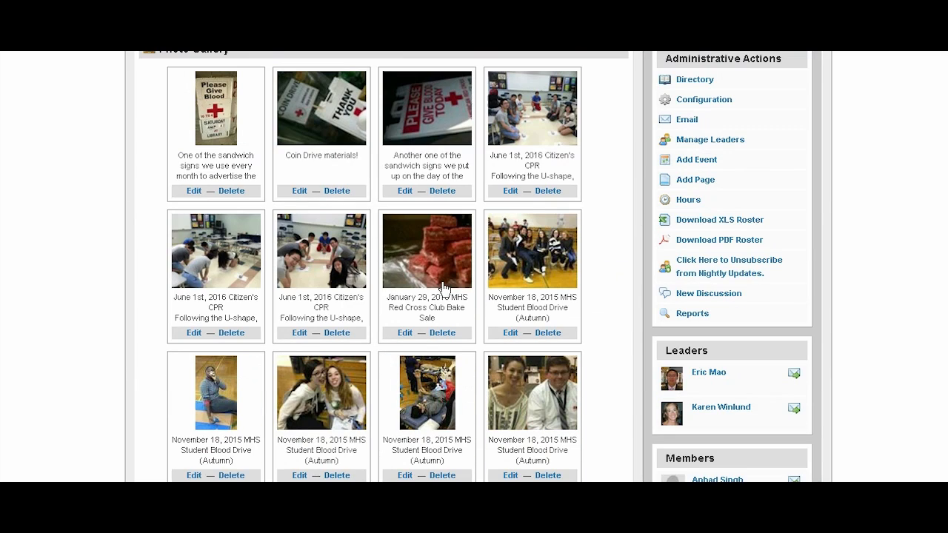
Step: View the sandwich sign and coin drive photos enlarged, and close the photo viewer
left_click(233, 117)
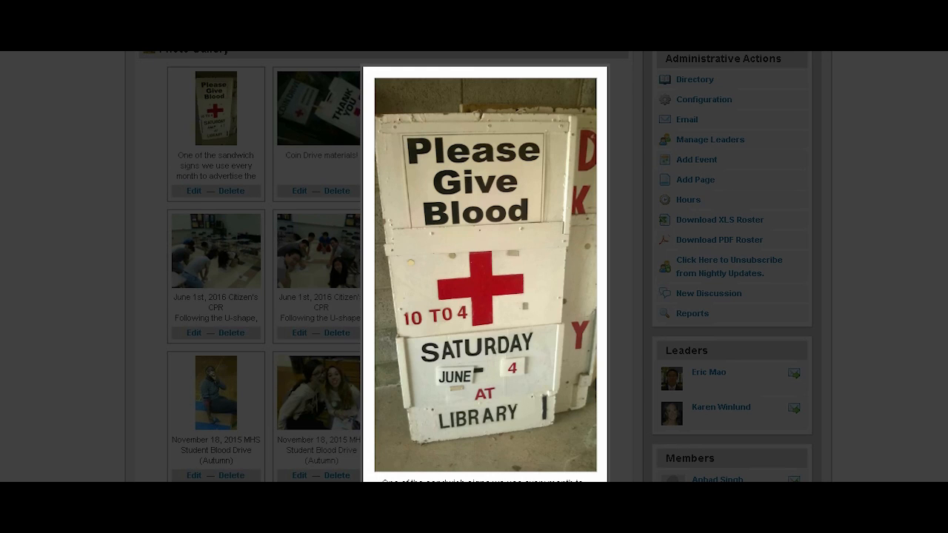
left_click(481, 284)
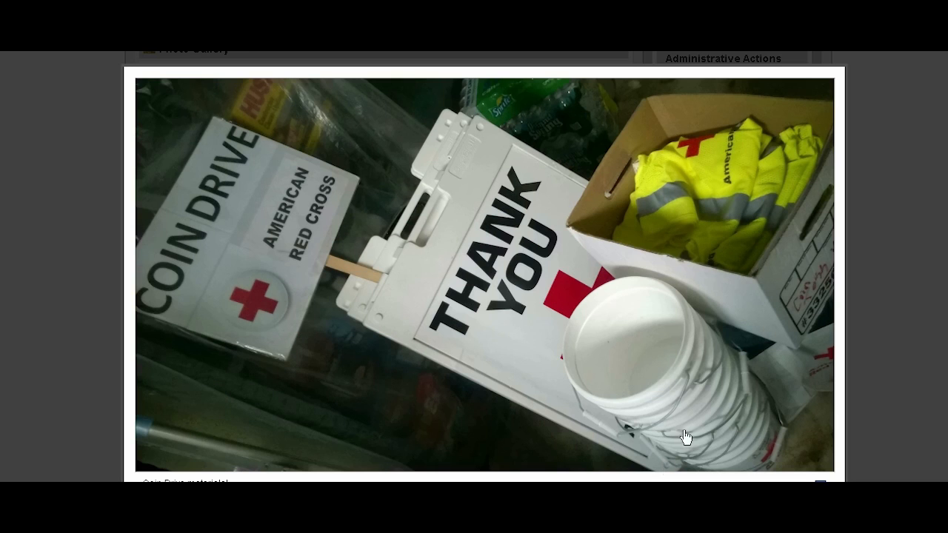
left_click(666, 242)
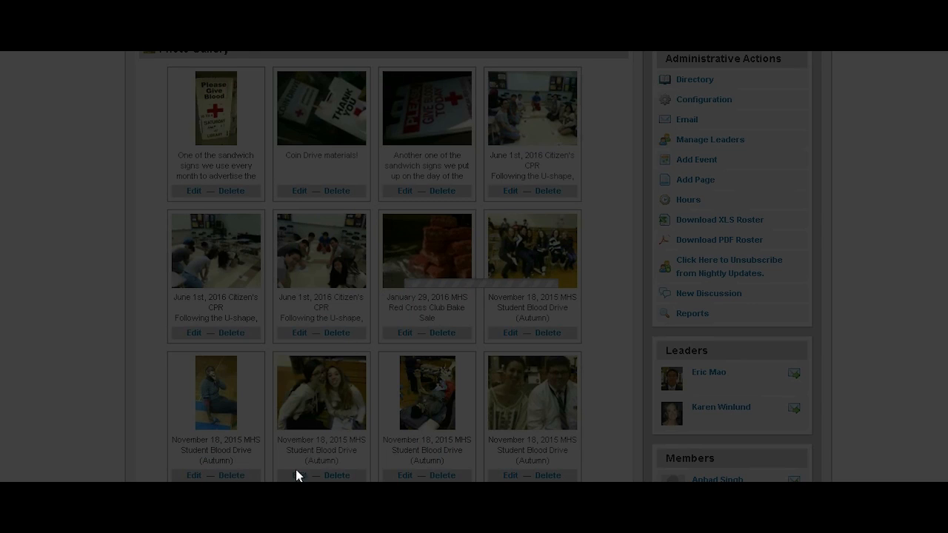
left_click(939, 89)
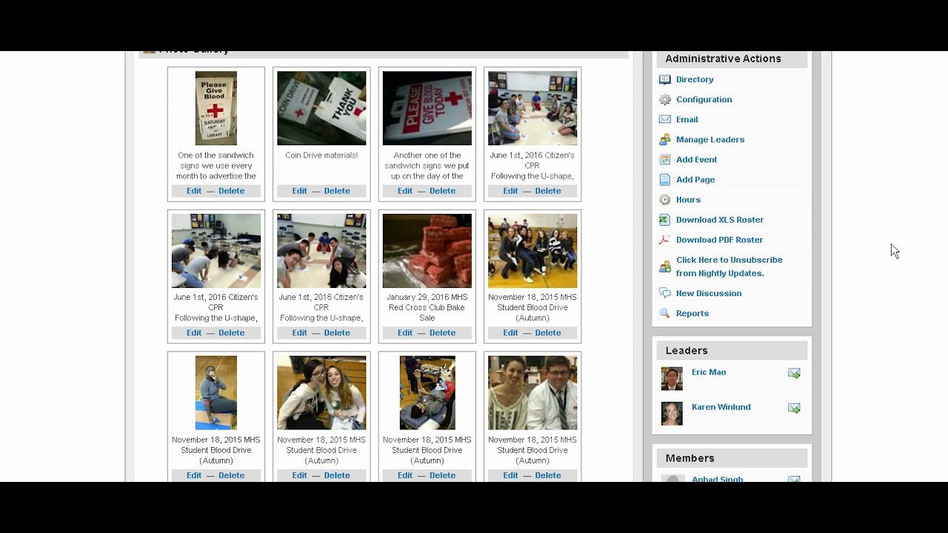
Step: Open the group's page list and look through its existing pages
scroll(891, 243, "up", 5)
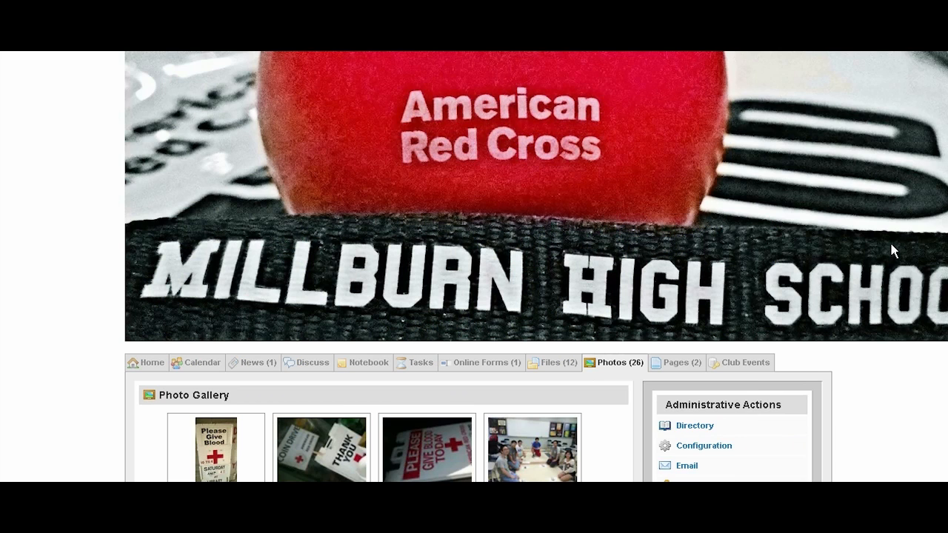
scroll(890, 247, "down", 2)
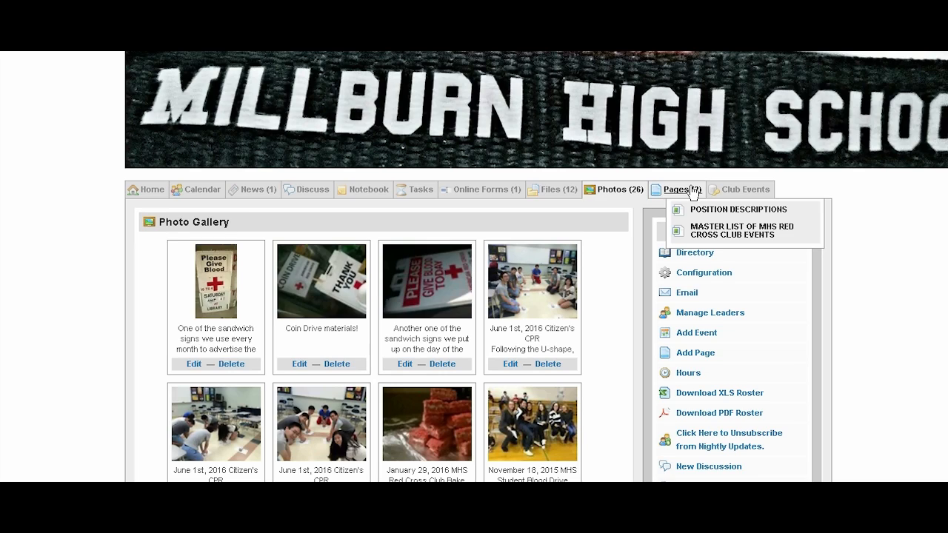
left_click(693, 191)
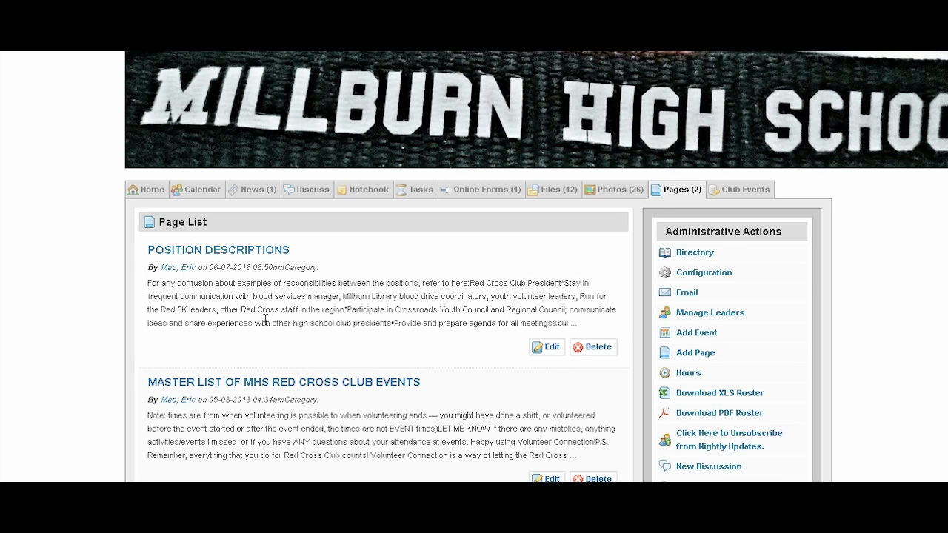
scroll(427, 247, "down", 2)
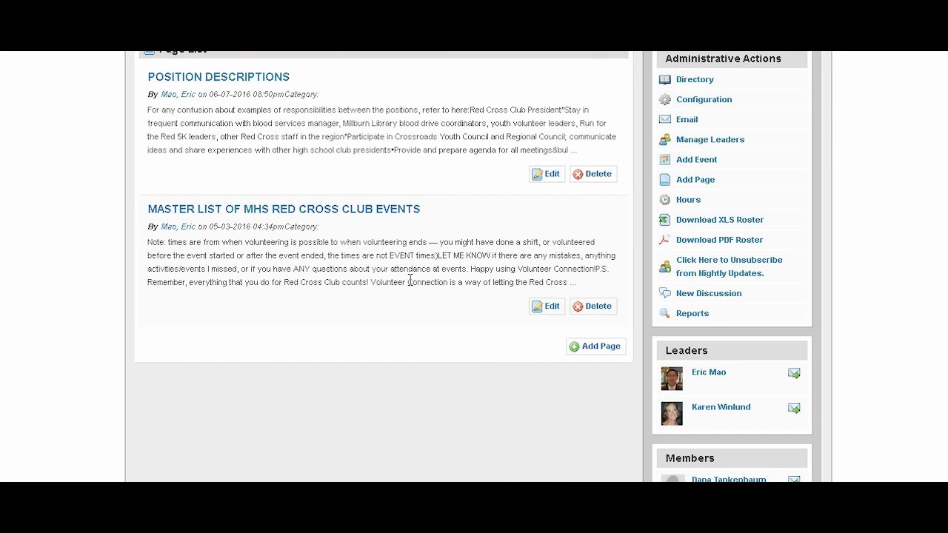
Step: Open a blank new page form and examine its title, text, sort order, navigation and page file options
left_click(587, 346)
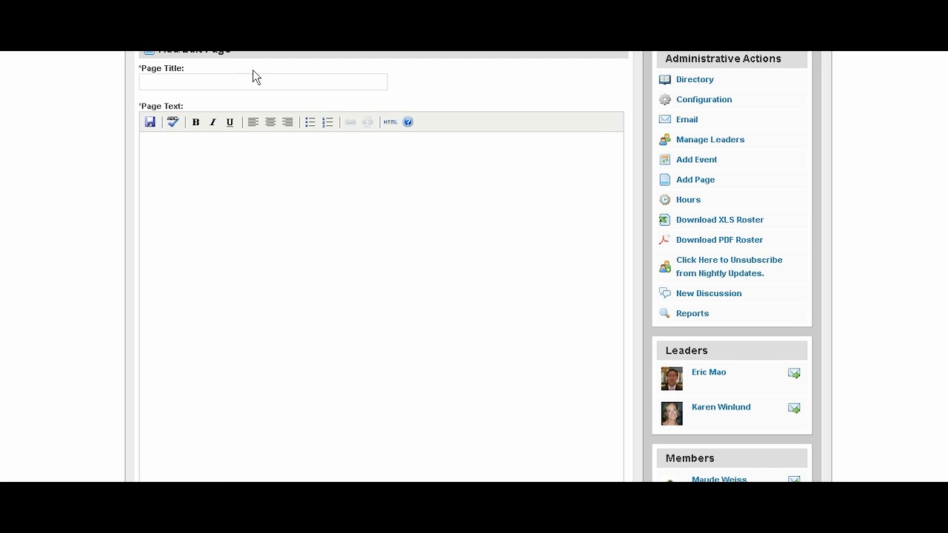
scroll(252, 185, "down", 5)
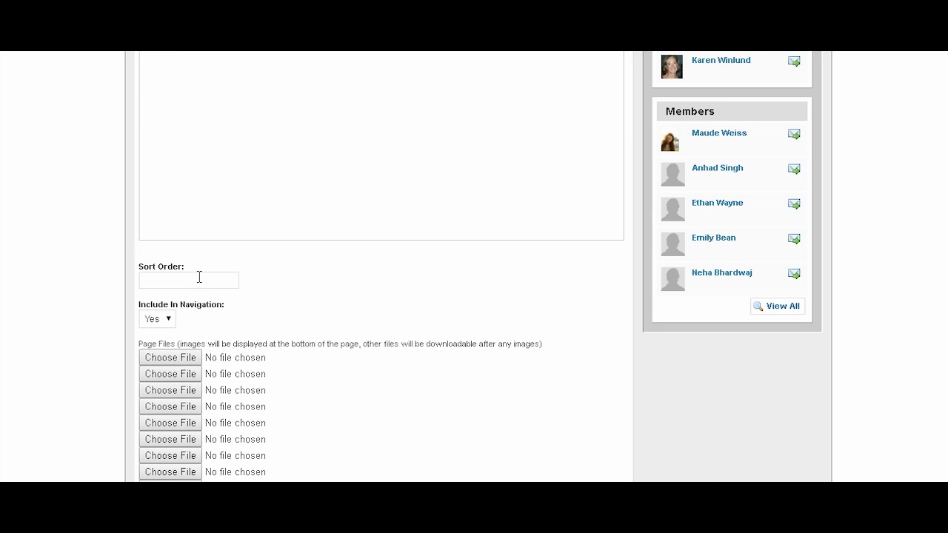
scroll(276, 264, "down", 2)
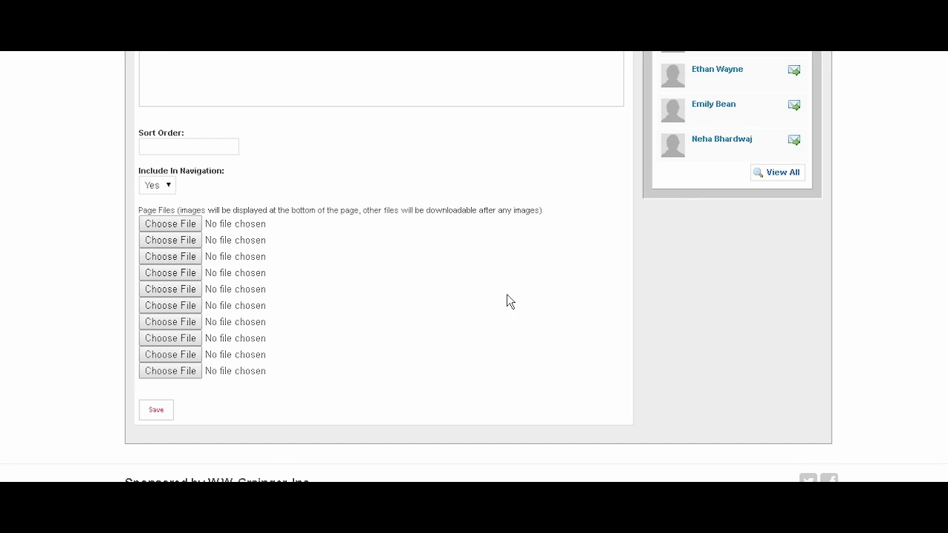
scroll(508, 300, "up", 10)
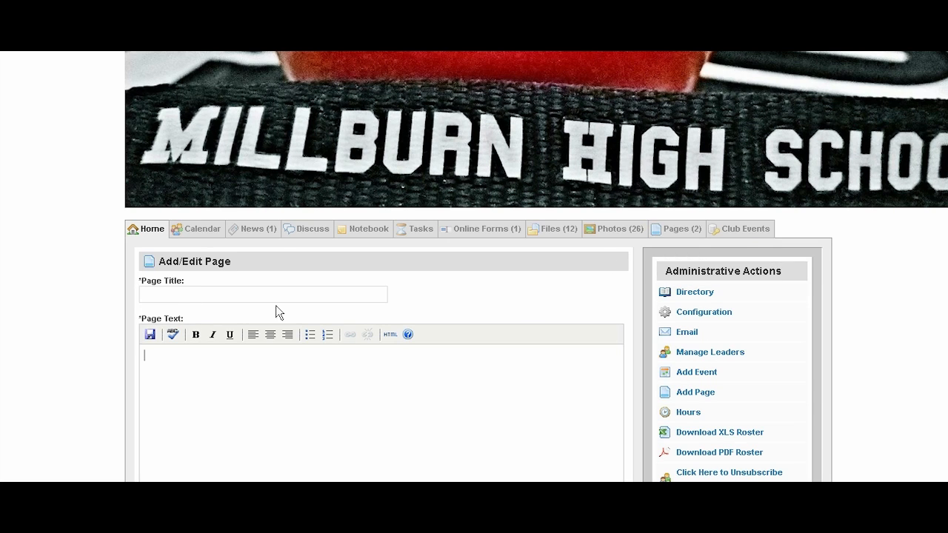
scroll(43, 292, "down", 2)
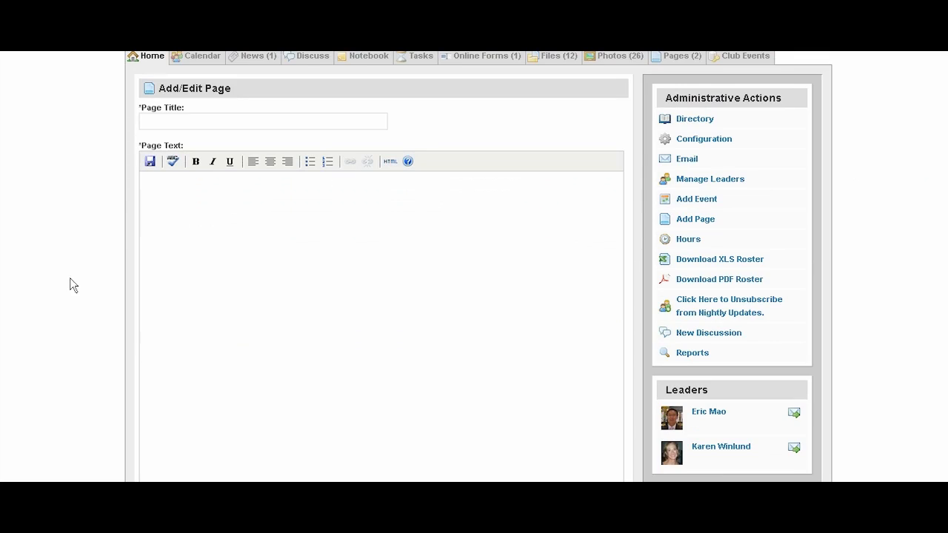
mouse_move(675, 57)
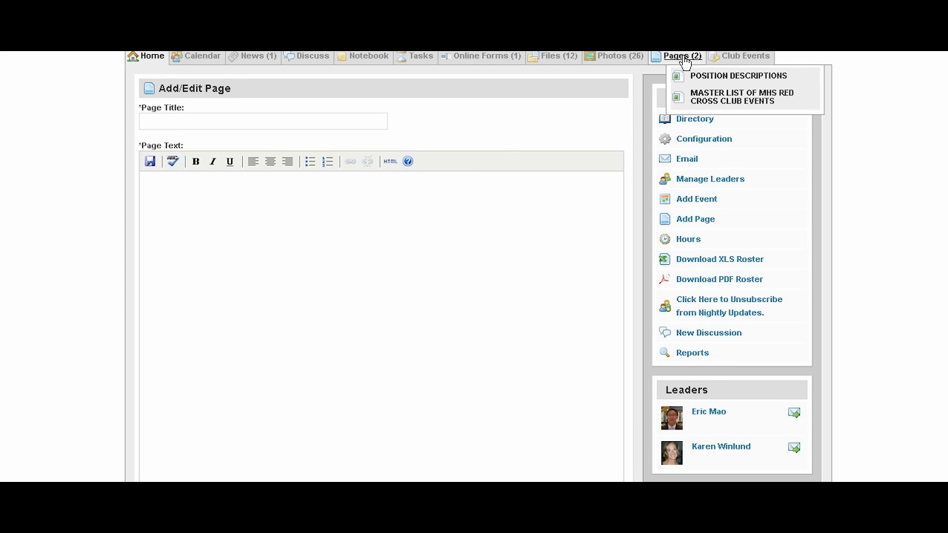
scroll(171, 231, "down", 3)
scroll(144, 229, "down", 6)
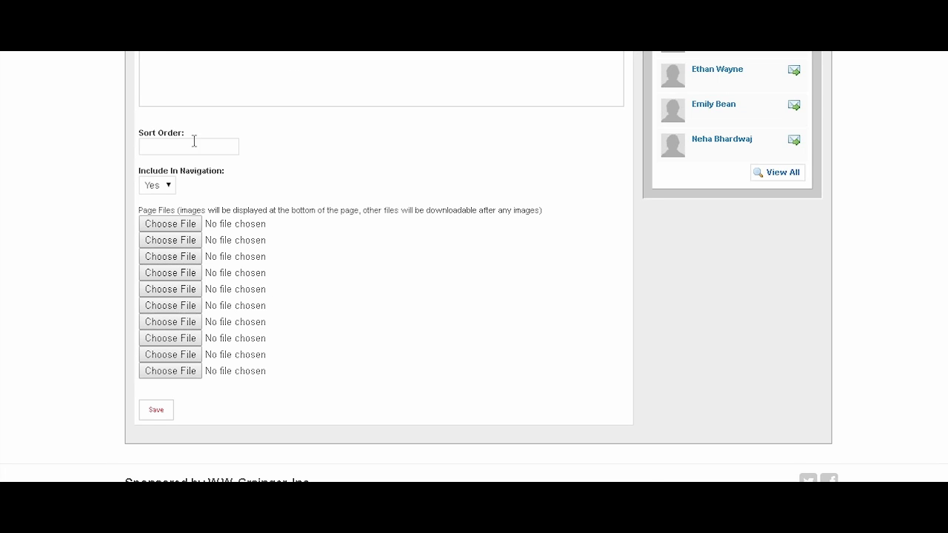
scroll(432, 378, "up", 9)
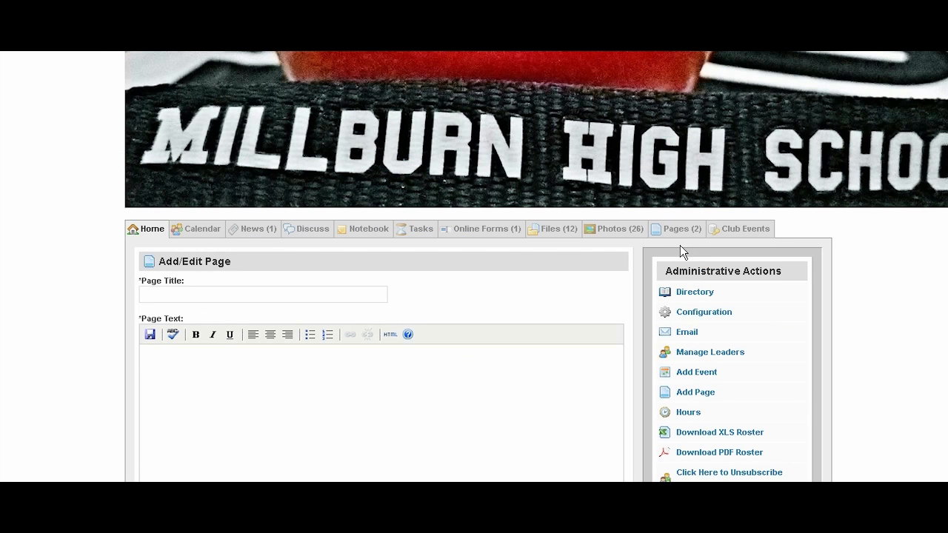
mouse_move(679, 232)
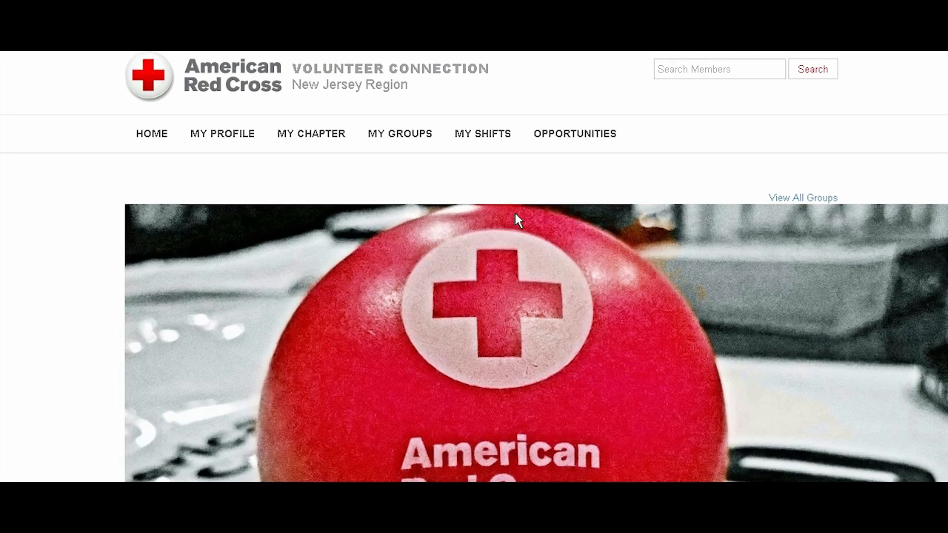
Step: Open the Club Positions Form from the group's online forms and look over its application questions
scroll(518, 215, "down", 7)
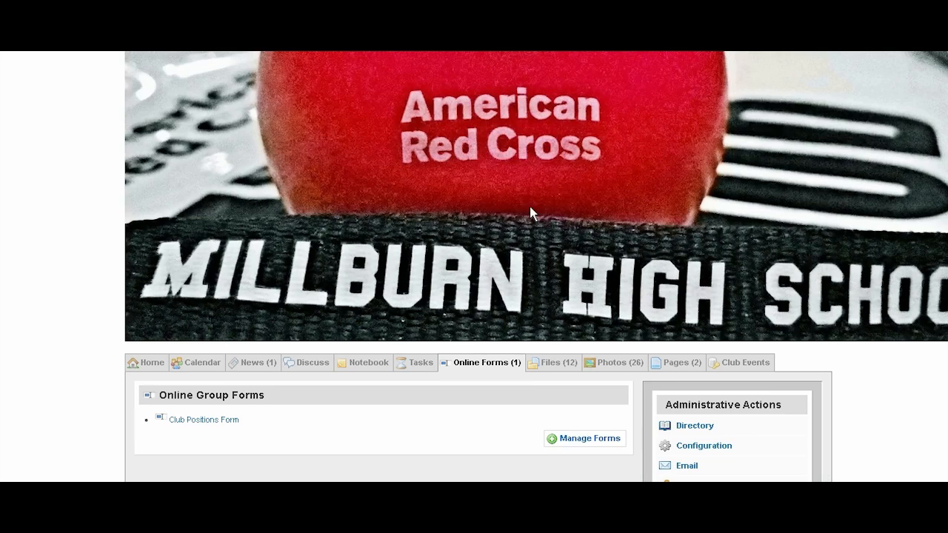
scroll(531, 211, "down", 3)
scroll(530, 210, "up", 3)
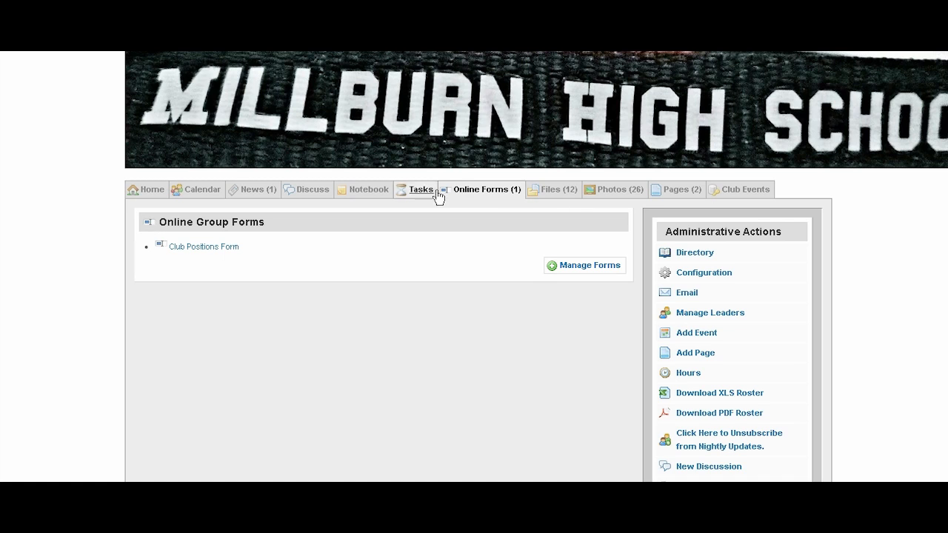
left_click(200, 247)
scroll(472, 208, "down", 3)
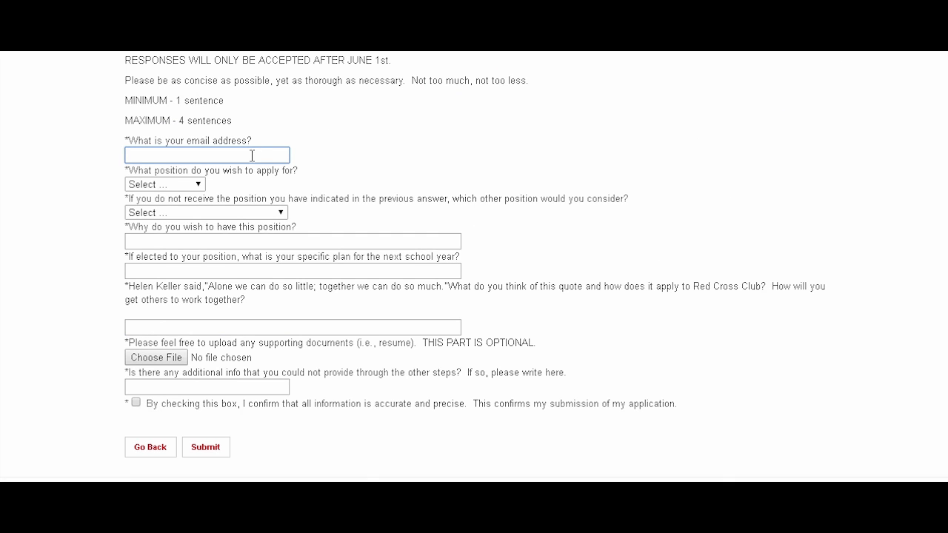
Step: Fill the email and position-reason questions with placeholder text, and leave the application form without submitting
type("fsdfsd")
left_click(208, 242)
type("sdfsdfsd")
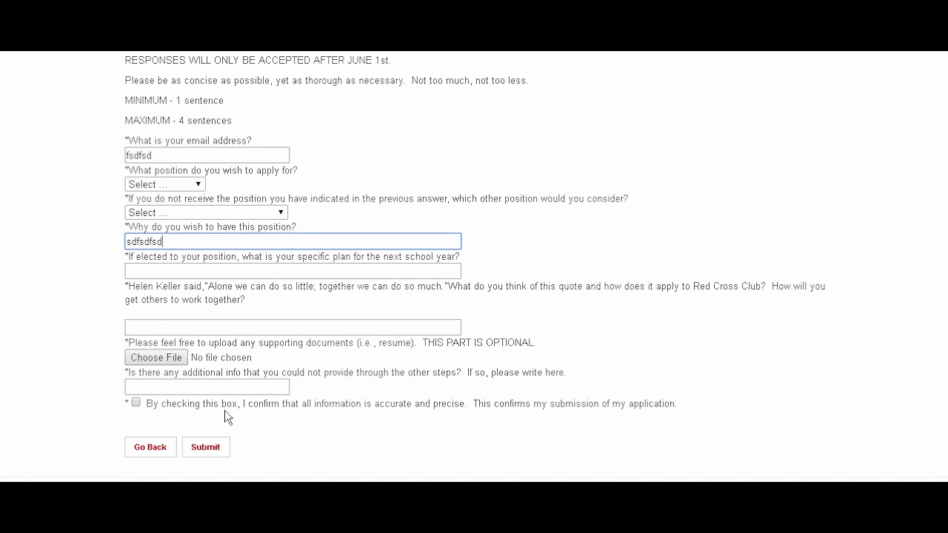
left_click(153, 447)
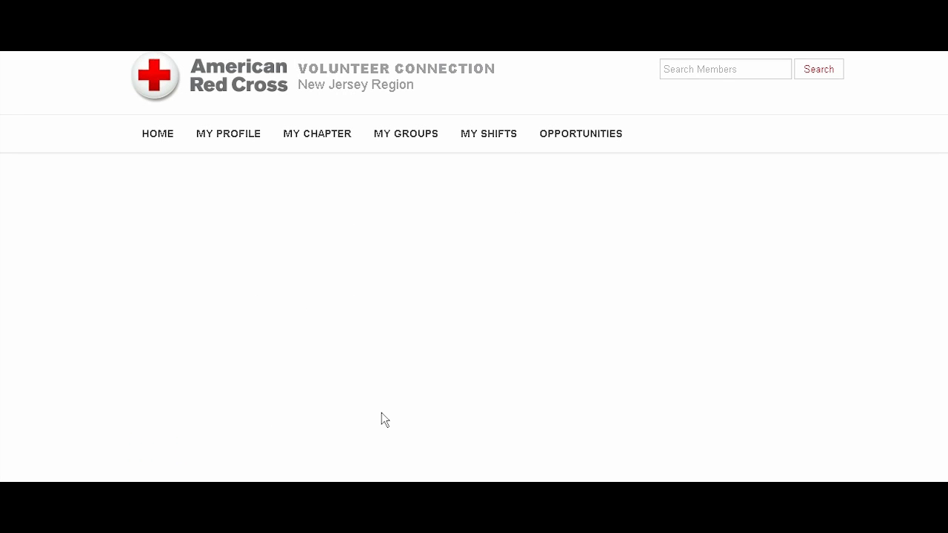
Step: Return to the group's online forms and open the form management page
scroll(407, 385, "down", 9)
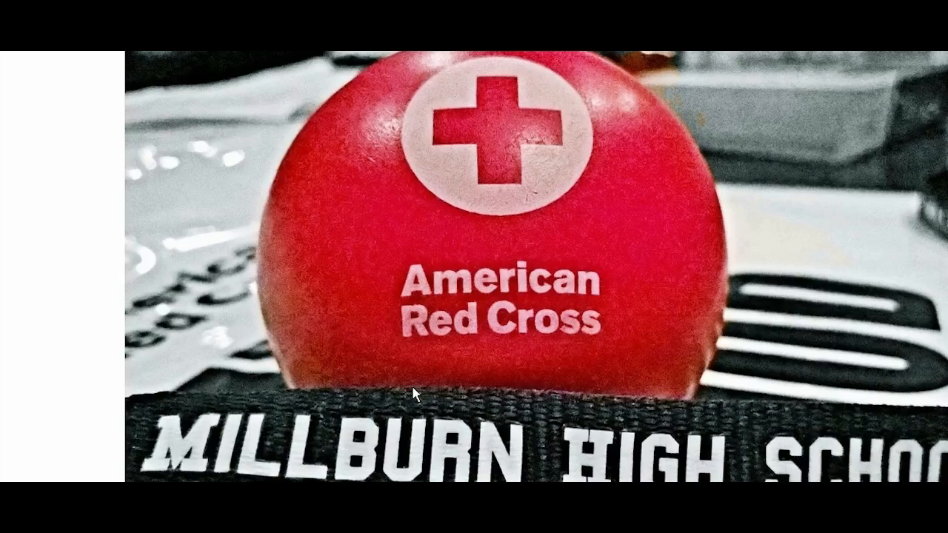
scroll(402, 375, "up", 5)
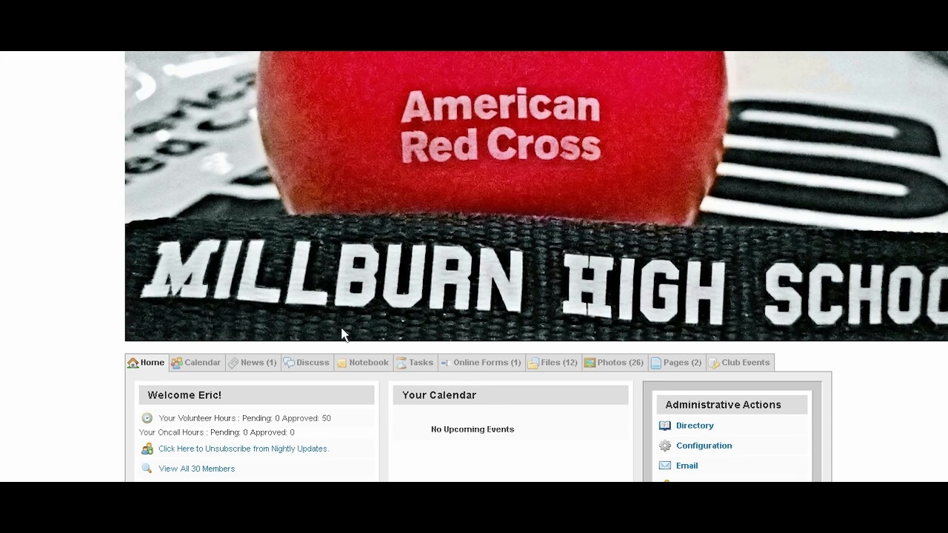
left_click(476, 363)
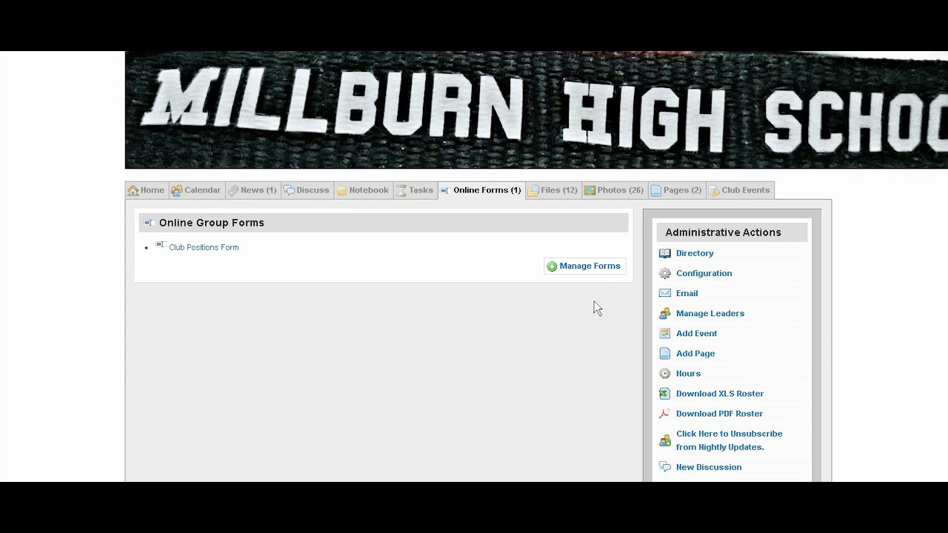
left_click(597, 268)
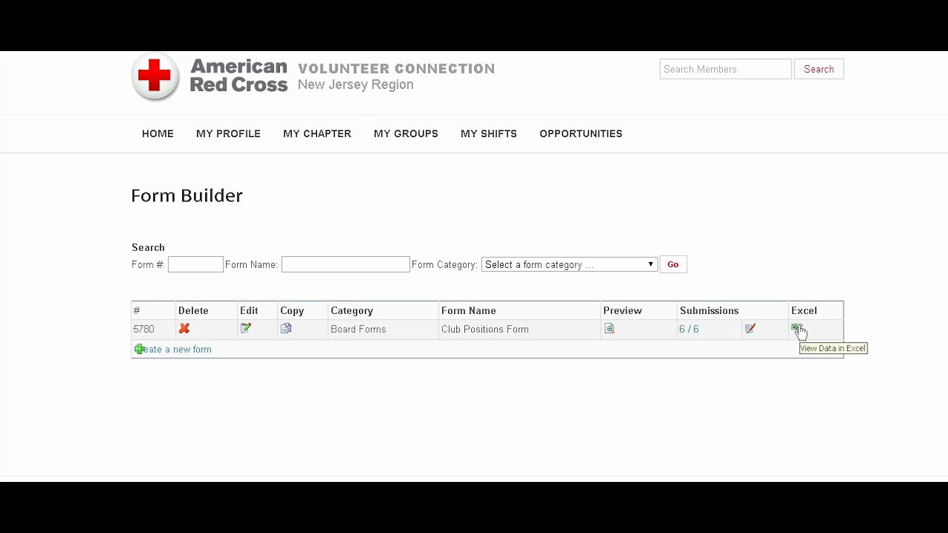
Step: Start a new form named "test" and look through the available form categories without choosing one
left_click(212, 350)
left_click(250, 275)
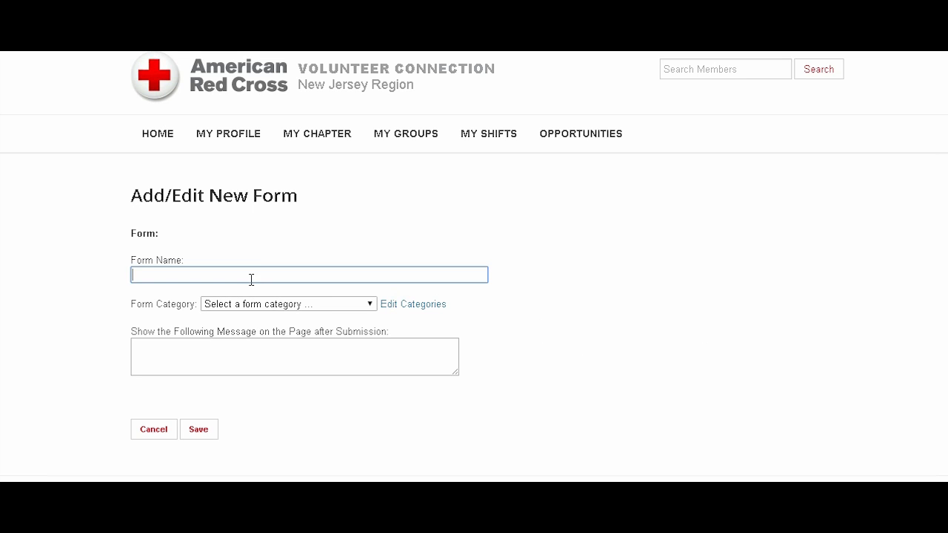
type("test")
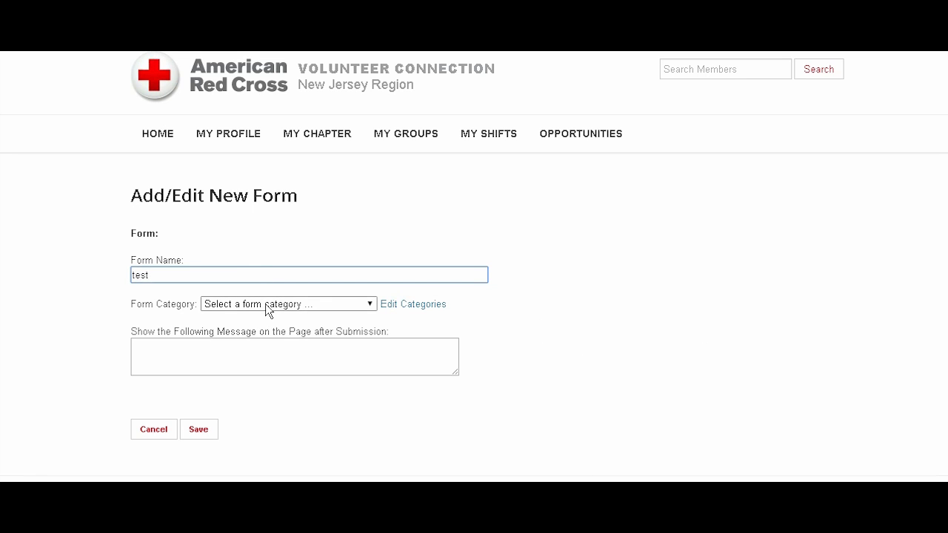
left_click(370, 306)
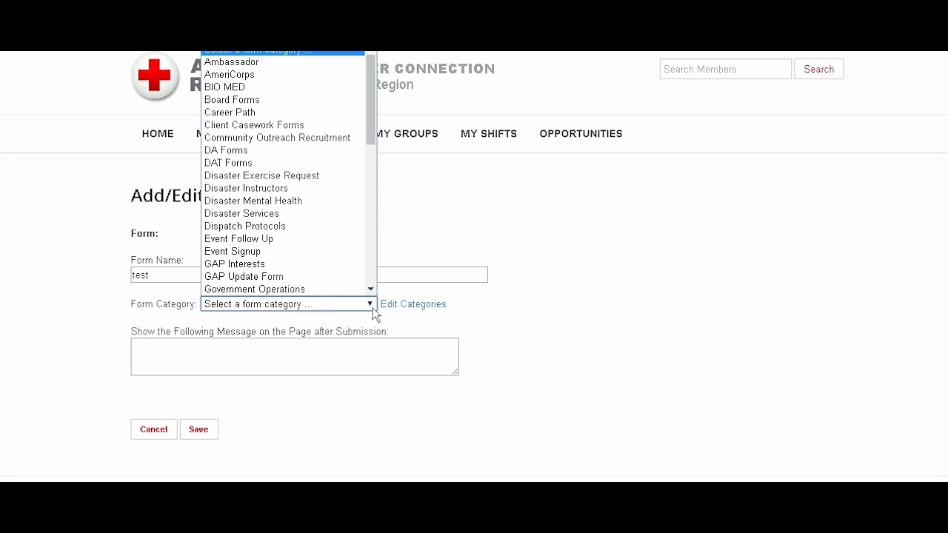
scroll(317, 192, "down", 10)
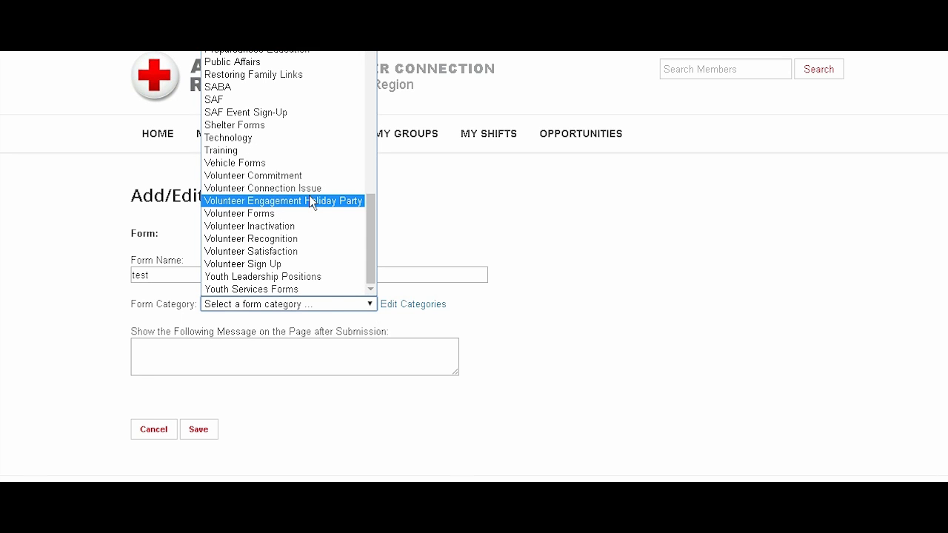
left_click(488, 294)
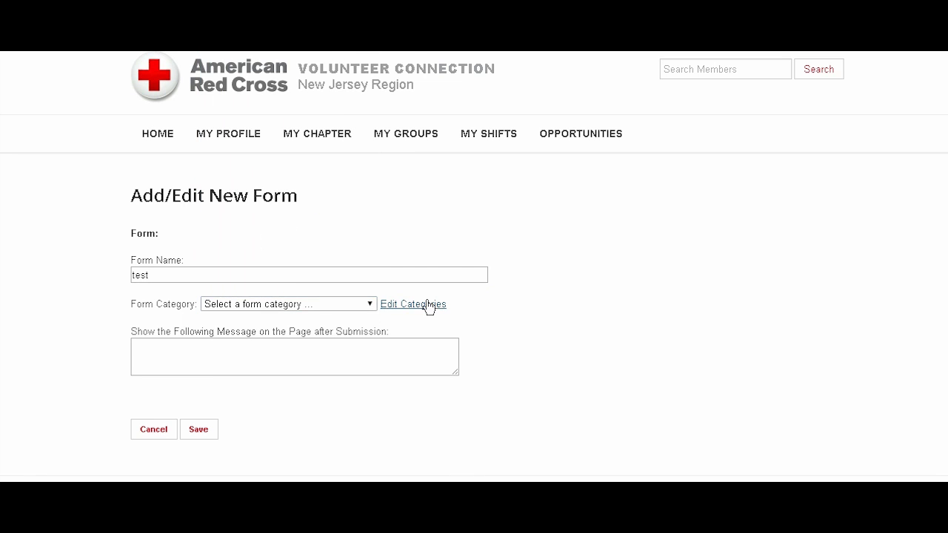
Step: Open the form category editor and examine the editable category names and the blank field for adding a category
left_click(428, 304)
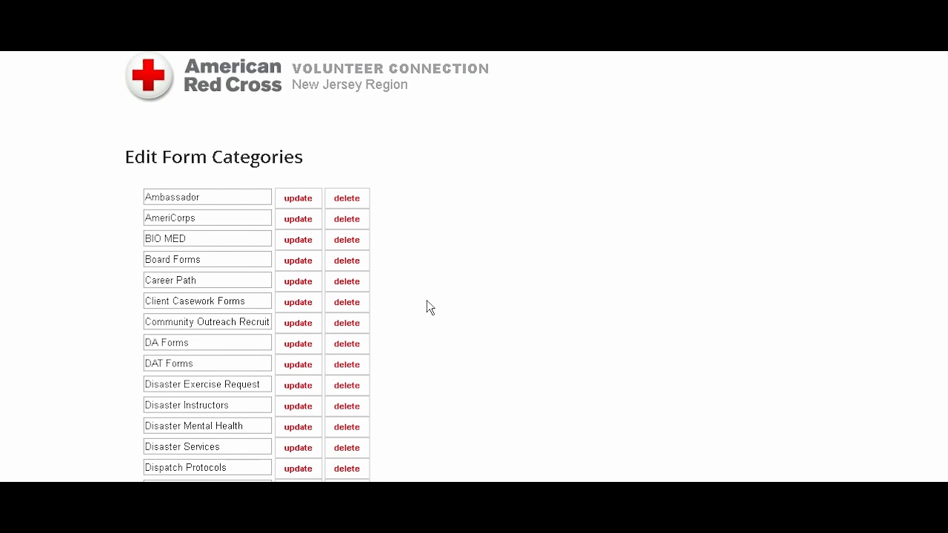
scroll(427, 299, "down", 3)
double_click(228, 171)
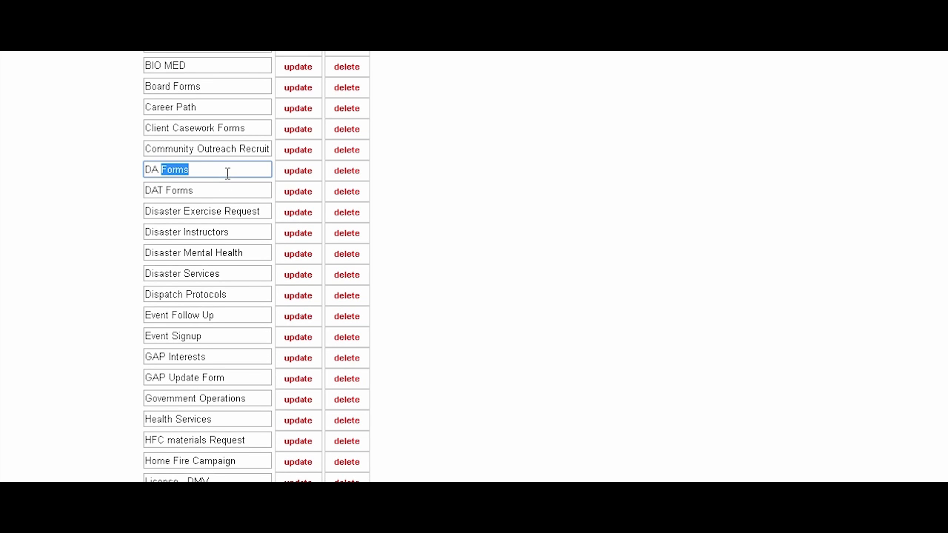
type("f")
key("ctrl+z")
left_click(452, 178)
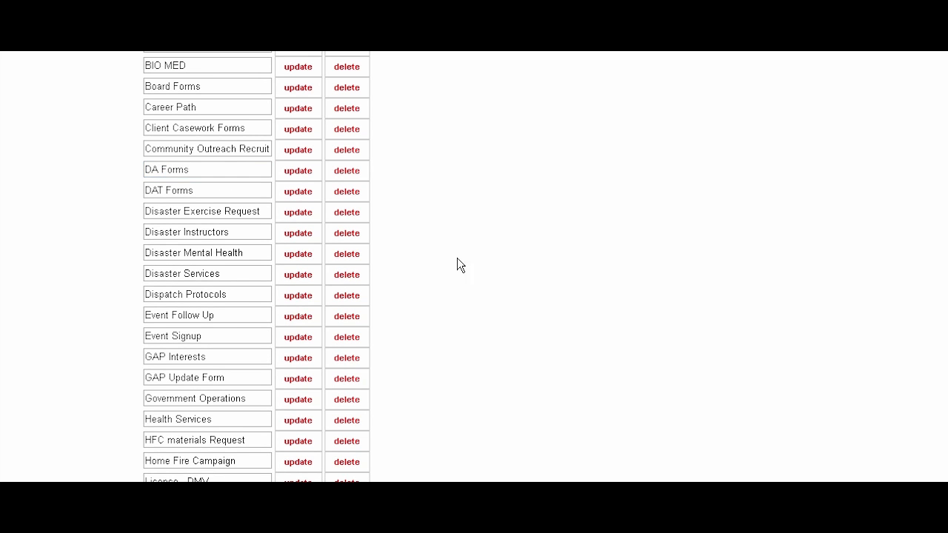
scroll(457, 258, "down", 10)
left_click(193, 437)
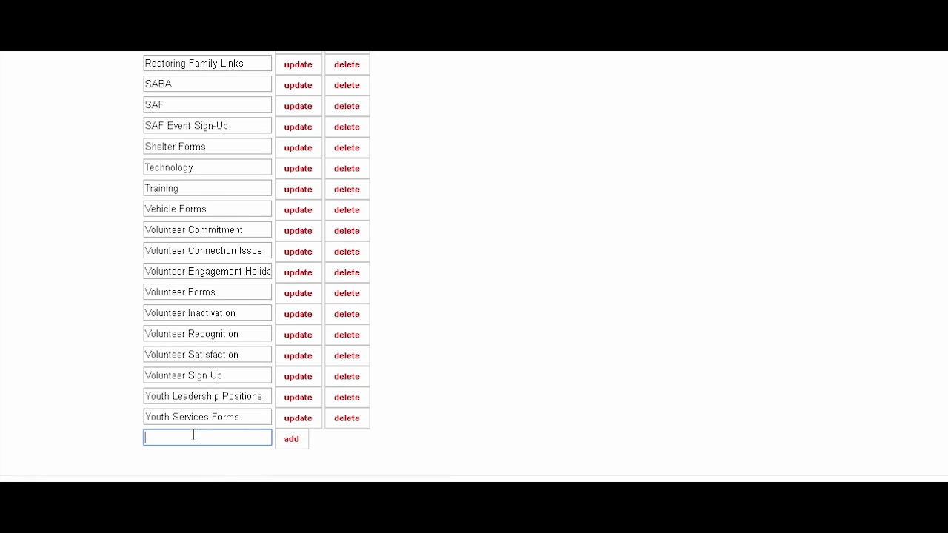
scroll(434, 440, "up", 10)
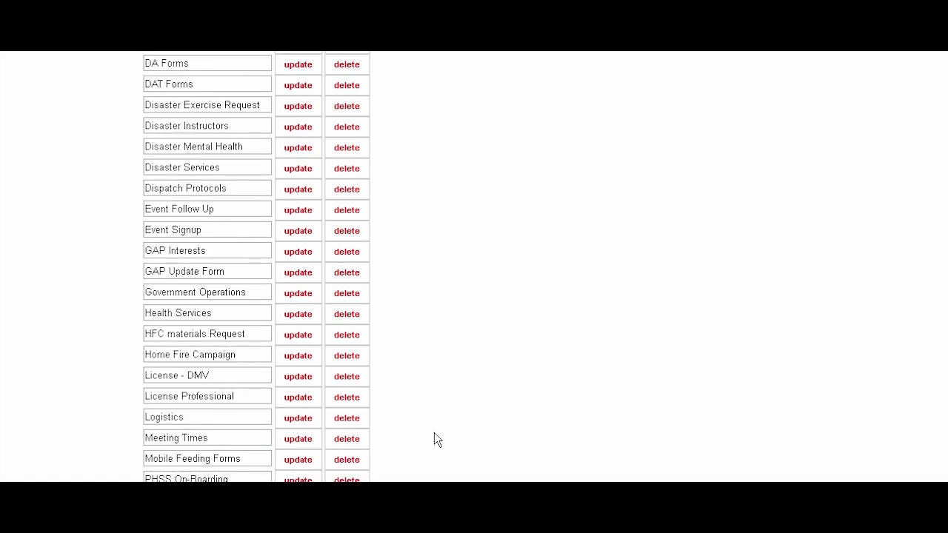
scroll(426, 265, "down", 10)
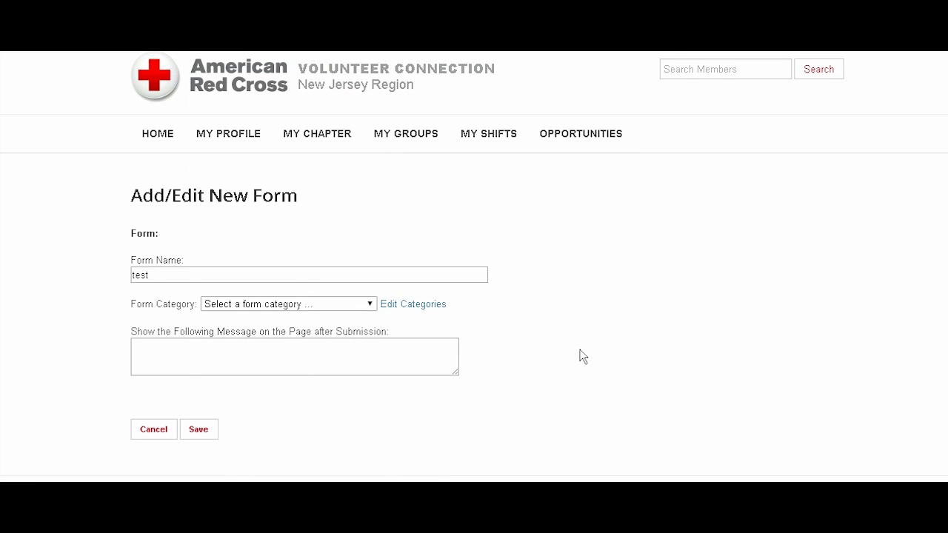
Step: Set the message shown after submission to "thank you" and save the new form
key("Tab")
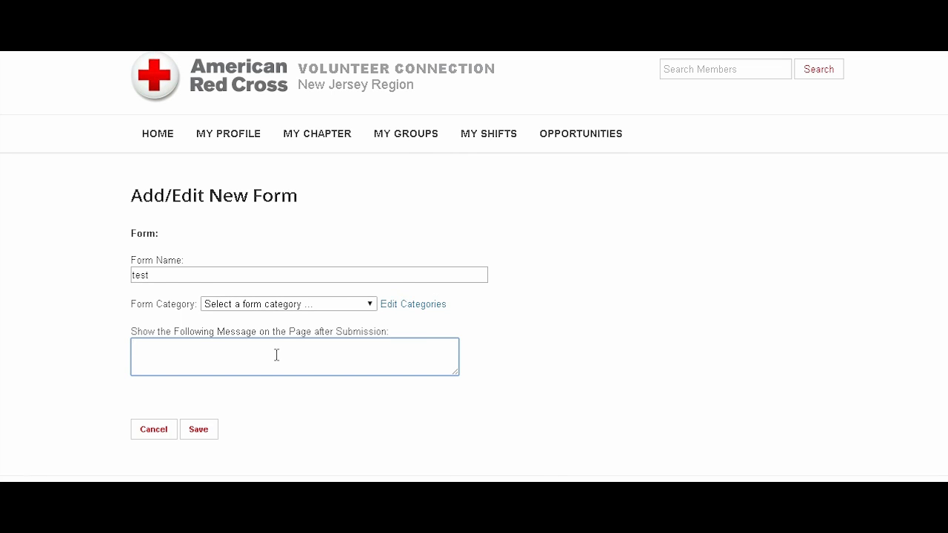
type("test")
key("BackSpace")
key("BackSpace")
key("BackSpace")
type("hank you")
left_click(386, 405)
left_click(210, 435)
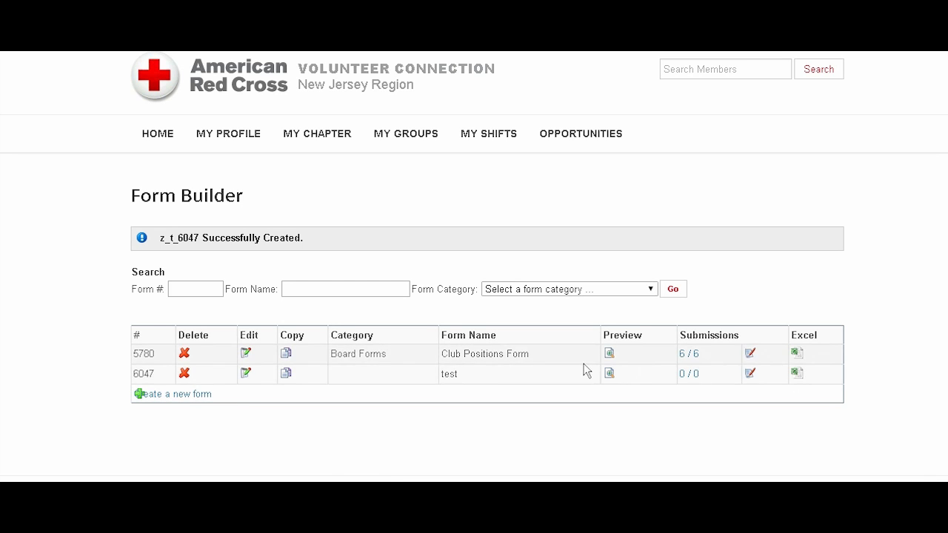
Step: Open the test form for editing and add a question of the Short Freeform Text type
left_click(247, 375)
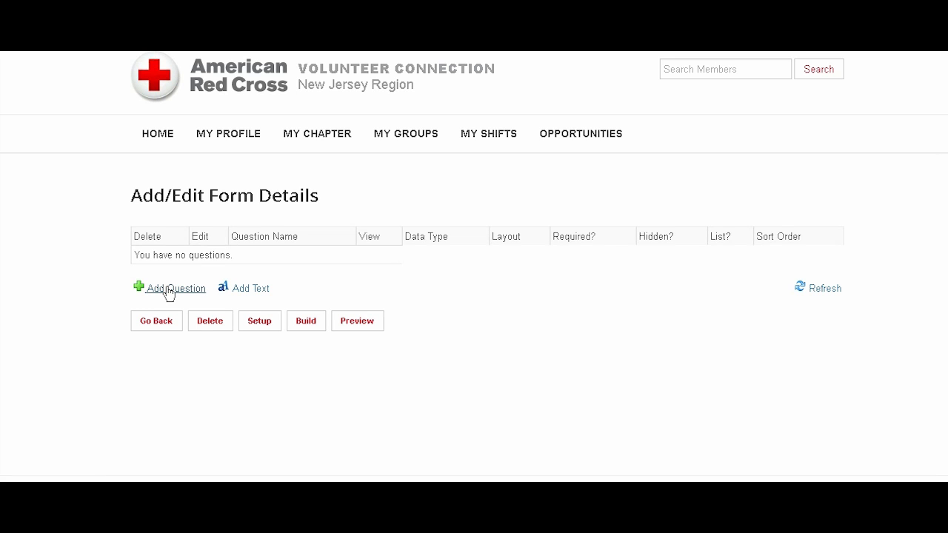
left_click(168, 290)
left_click(215, 259)
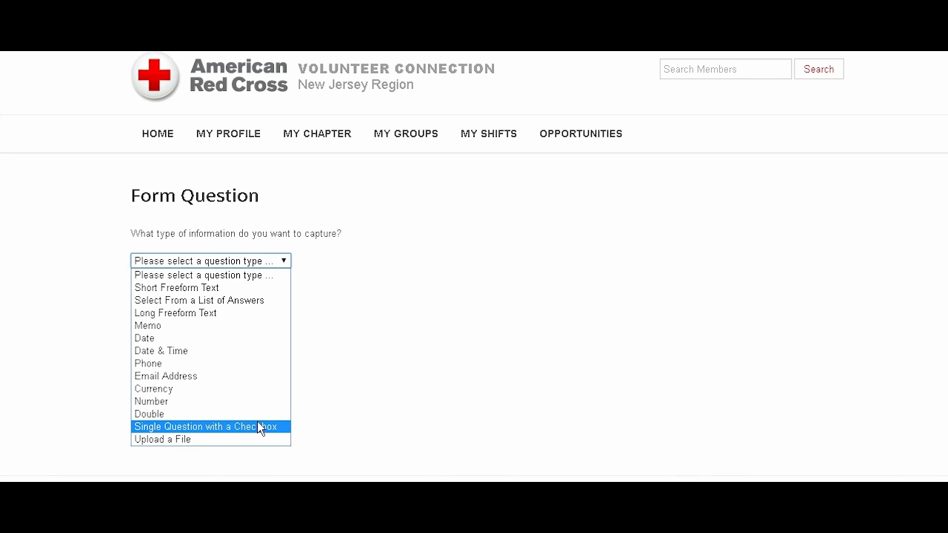
left_click(338, 405)
left_click(276, 261)
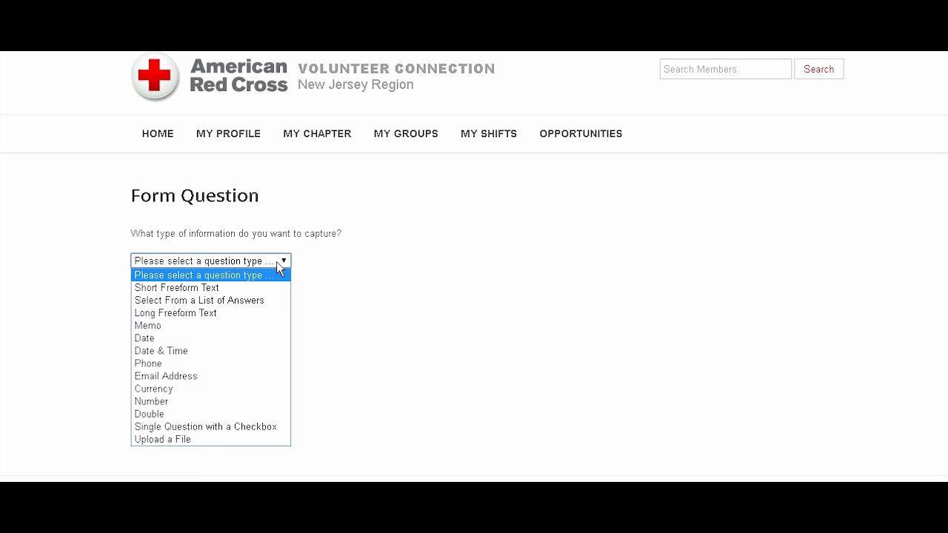
left_click(263, 288)
Step: Try out the favorite color sample field with "asdas" and clear it again
left_click(246, 348)
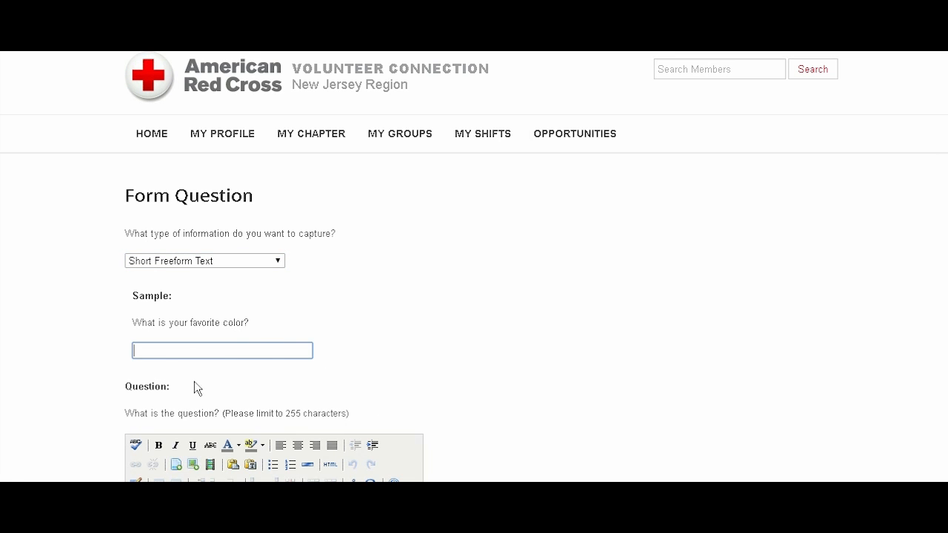
type("asdas")
key("BackSpace")
key("BackSpace")
key("BackSpace")
key("BackSpace")
key("BackSpace")
Step: Enter the question "What is your name?", make answering it required, and set its report name to "name"
scroll(448, 281, "down", 2)
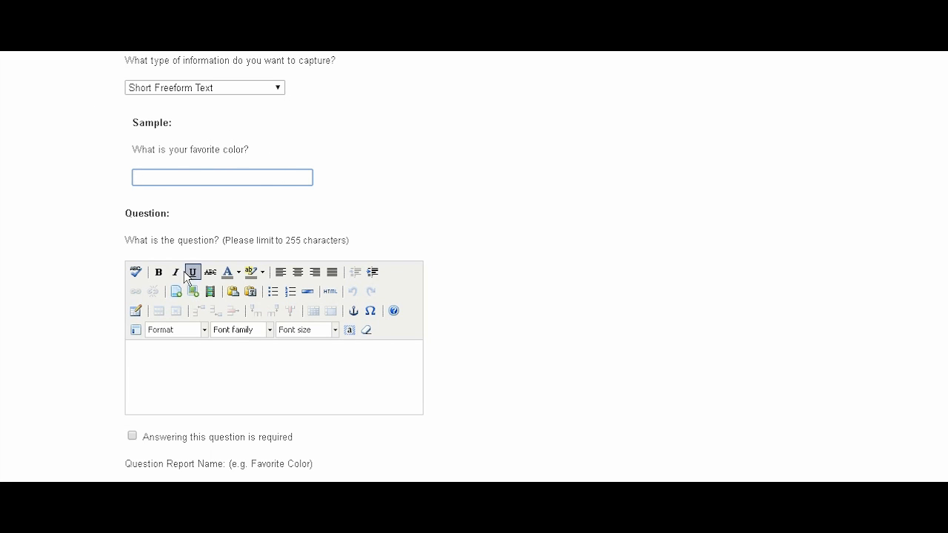
left_click(260, 368)
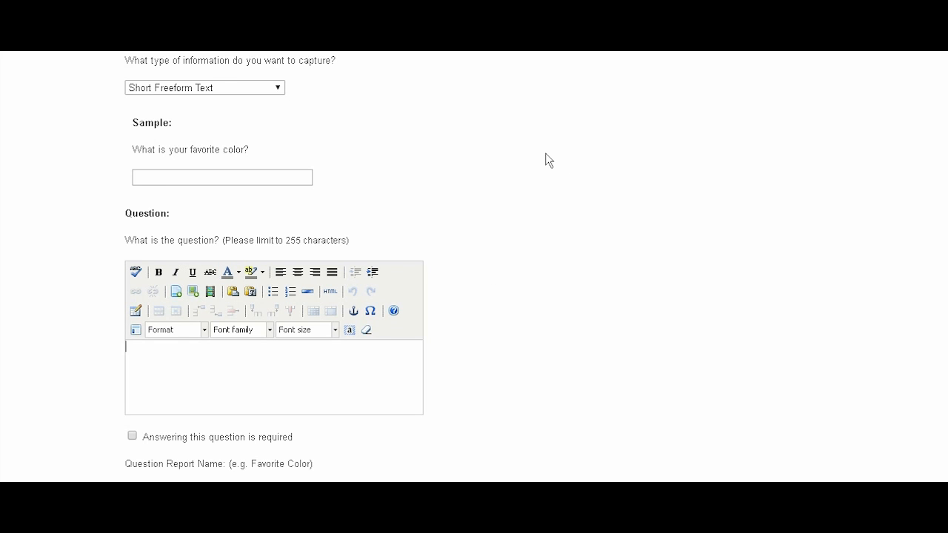
type("What is your name?")
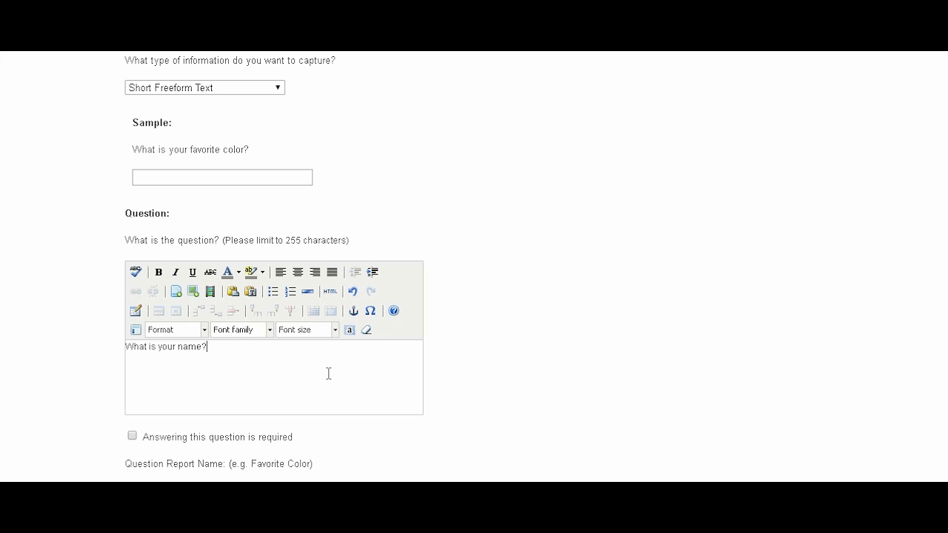
scroll(327, 373, "down", 3)
left_click(133, 310)
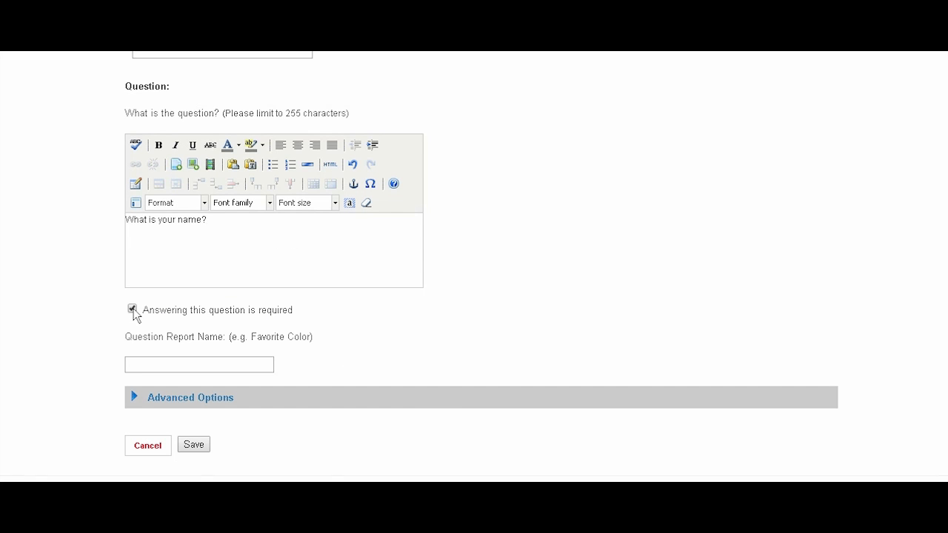
left_click(227, 366)
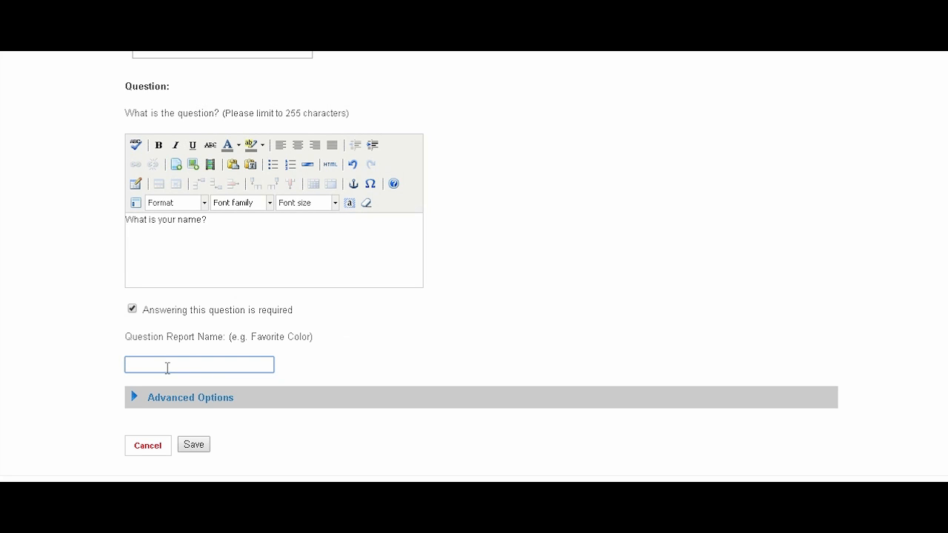
type("name")
Step: Reveal the question's advanced width and hidden-field options, and save the question
left_click(171, 393)
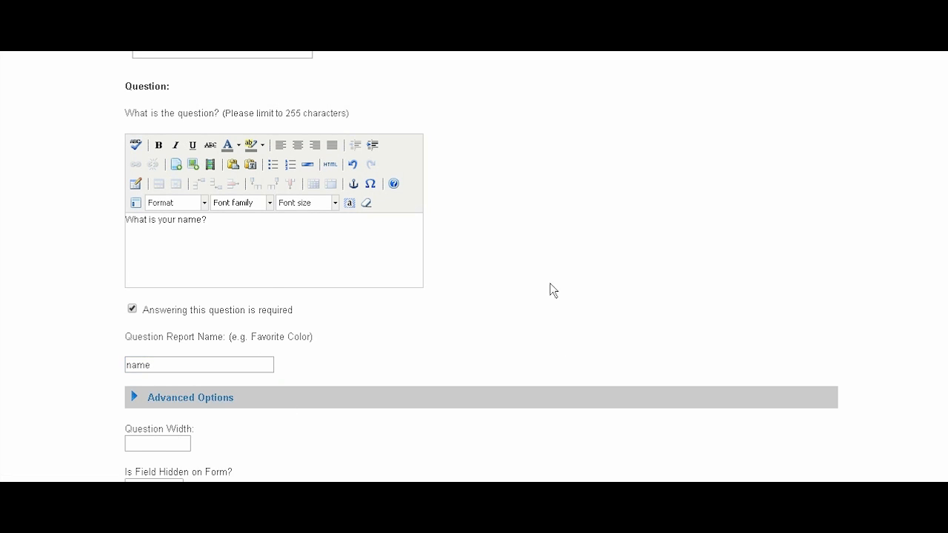
scroll(549, 287, "down", 1)
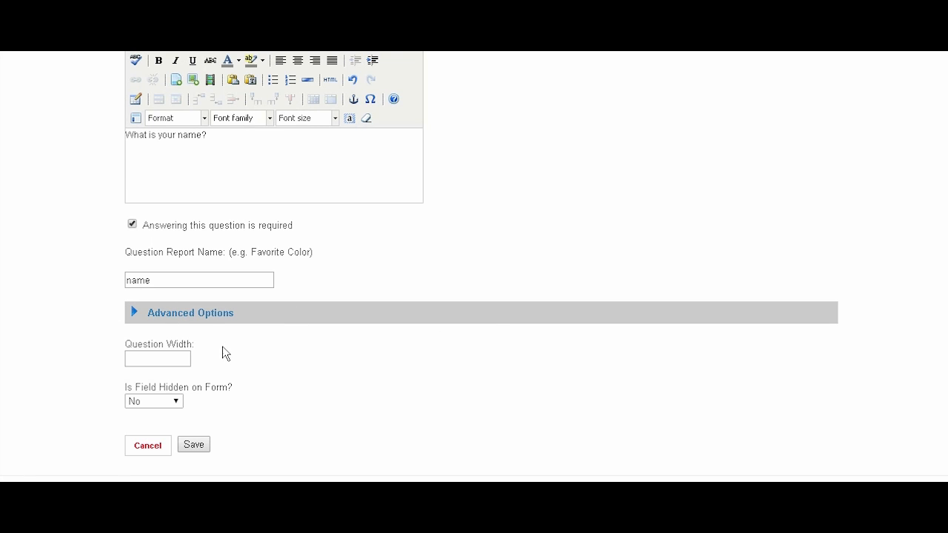
left_click(193, 445)
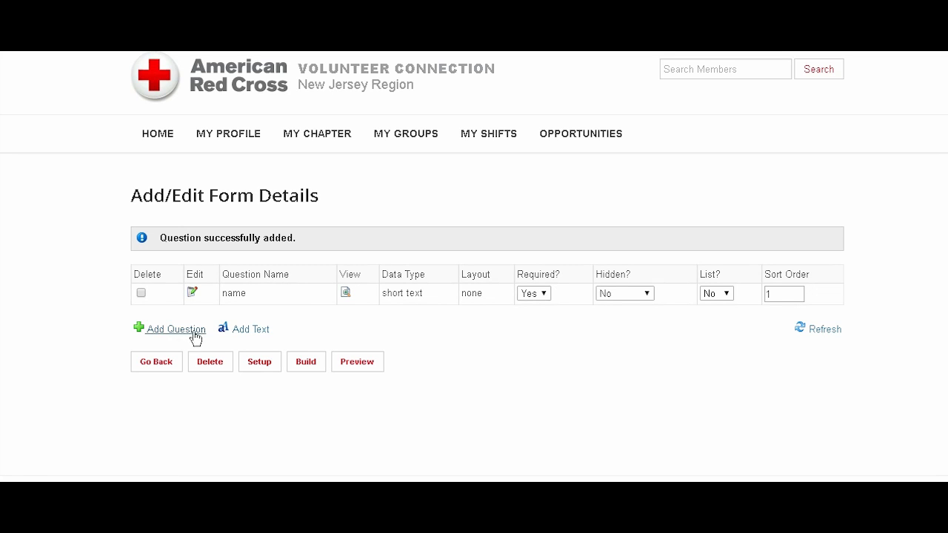
Step: Add a text block to the form reading "please be truthful in your responses." and save it
left_click(247, 330)
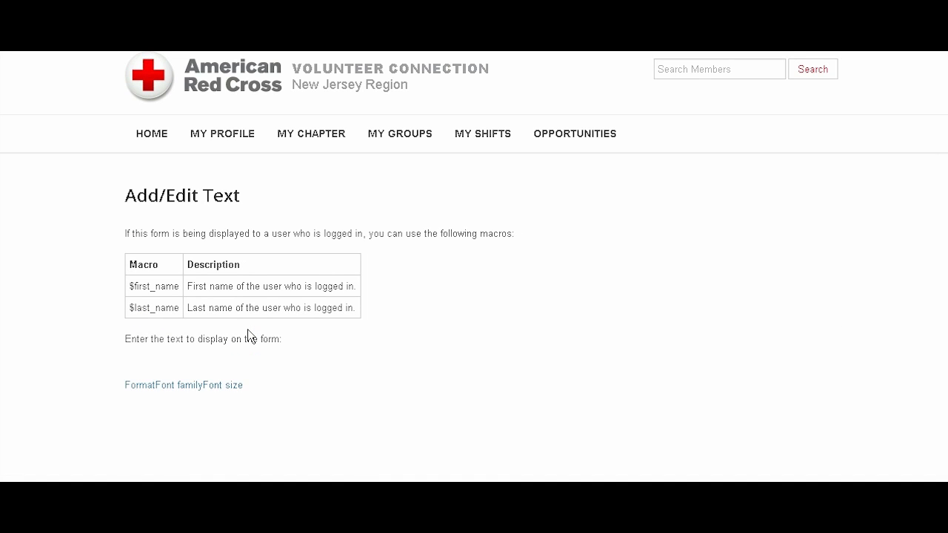
scroll(489, 307, "down", 3)
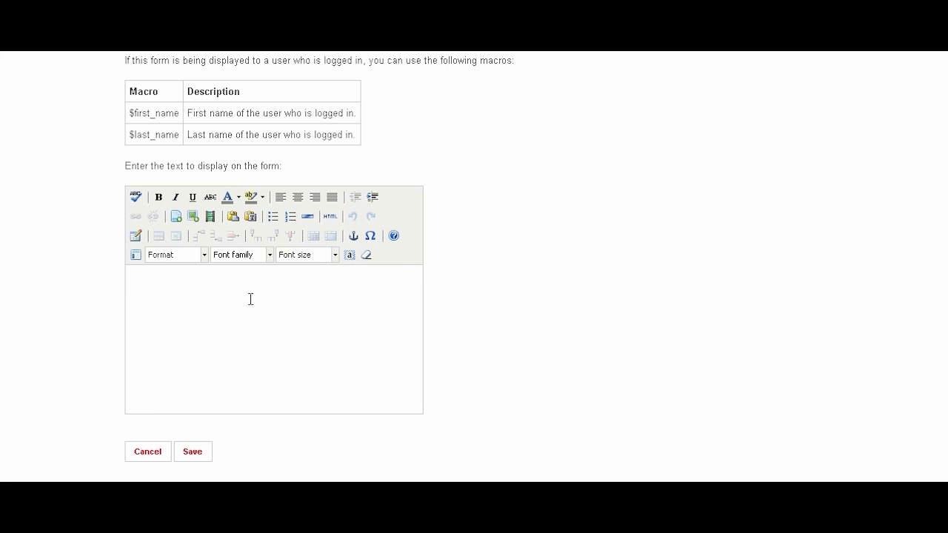
type("please be truthful in your responses.")
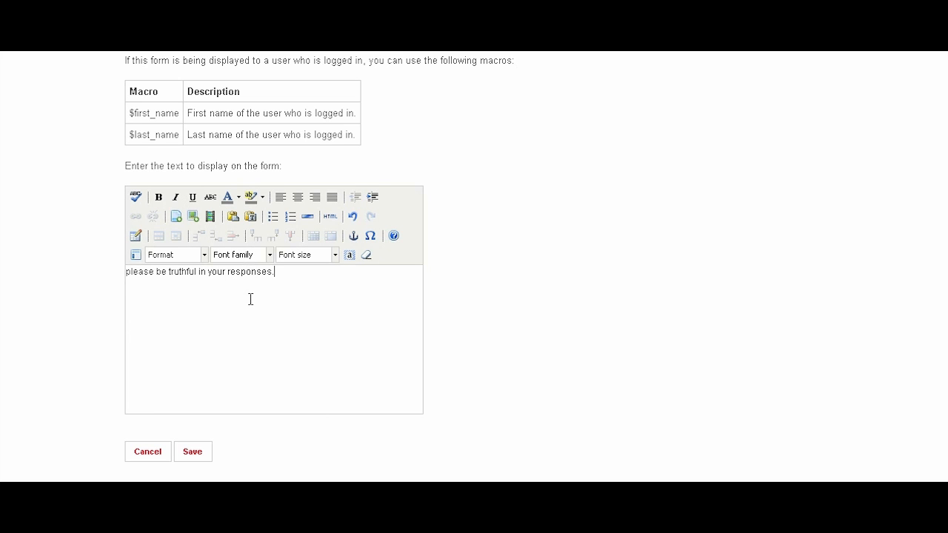
scroll(392, 293, "down", 1)
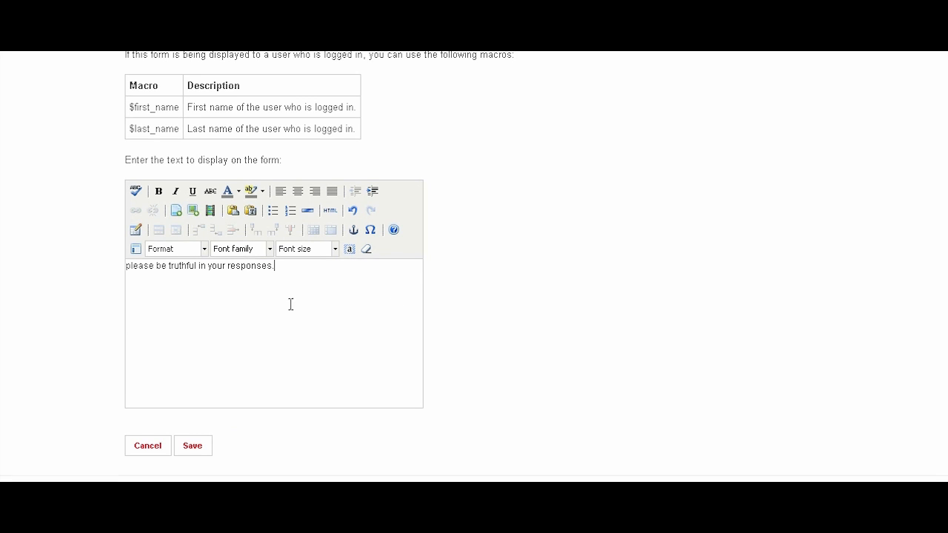
left_click(194, 445)
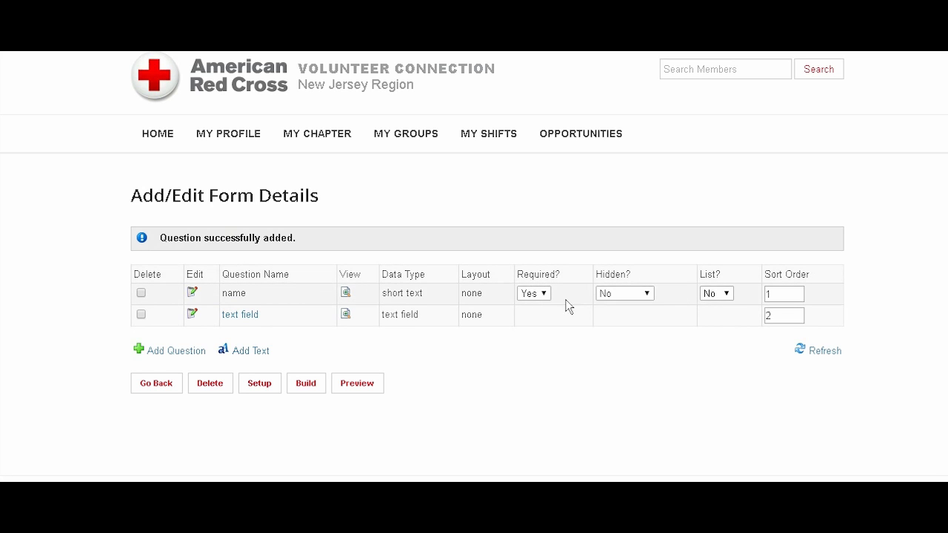
Step: Build the test form with its name question and text field
double_click(797, 274)
left_click_drag(815, 271, 668, 321)
left_click(573, 363)
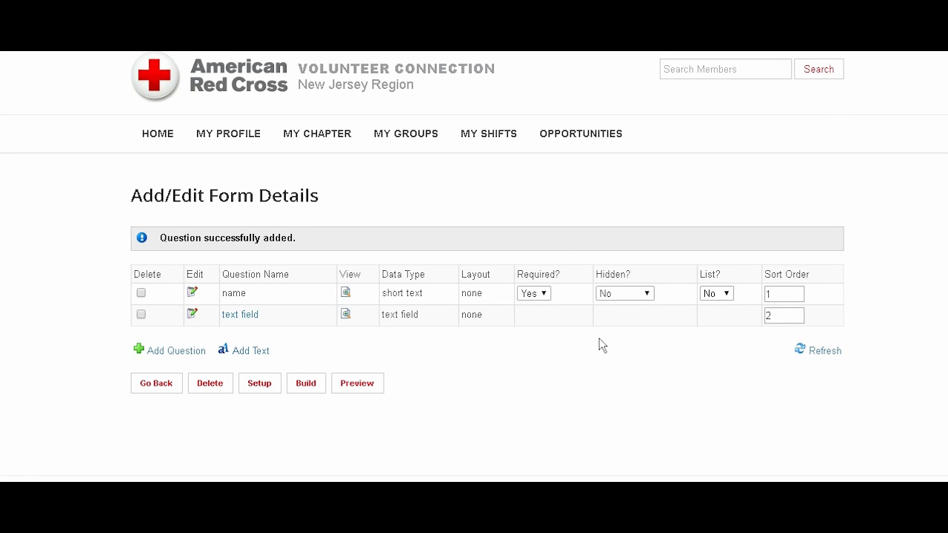
left_click(304, 393)
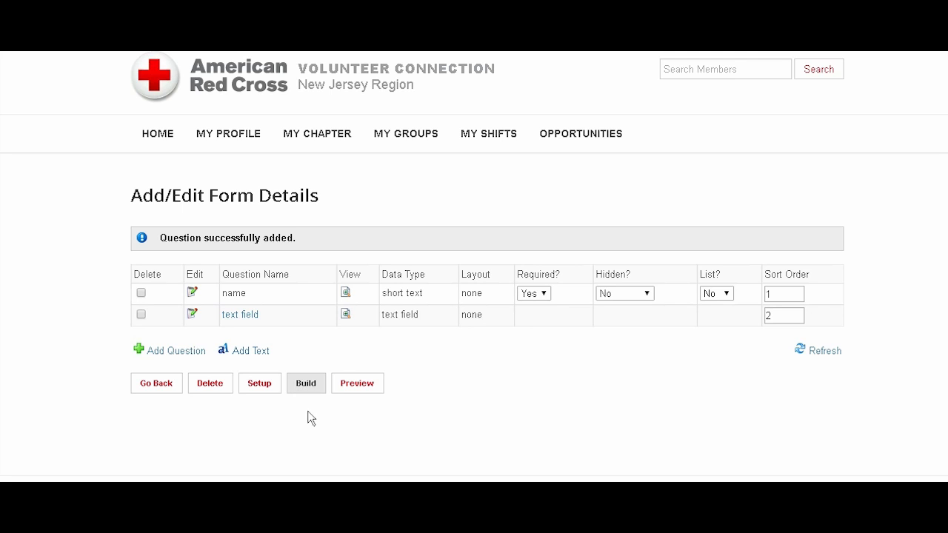
triple_click(171, 235)
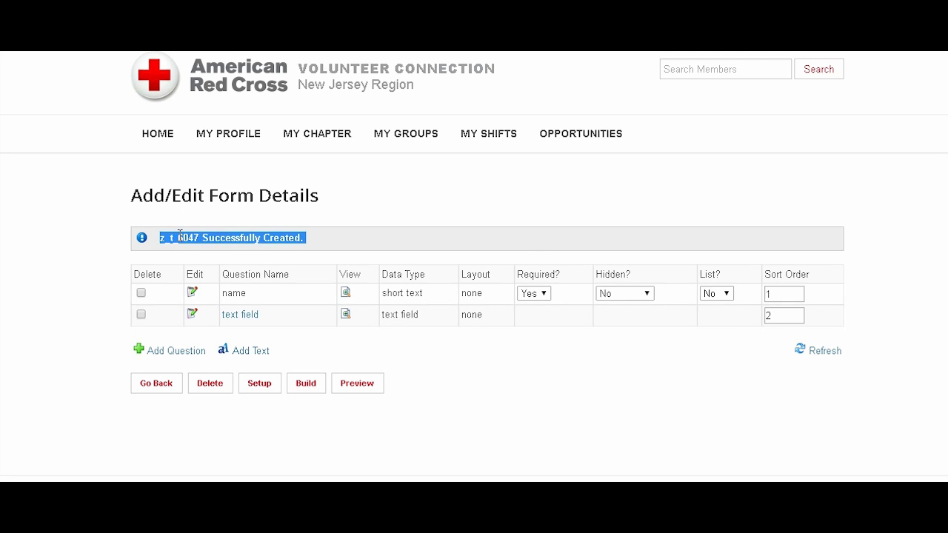
left_click(658, 416)
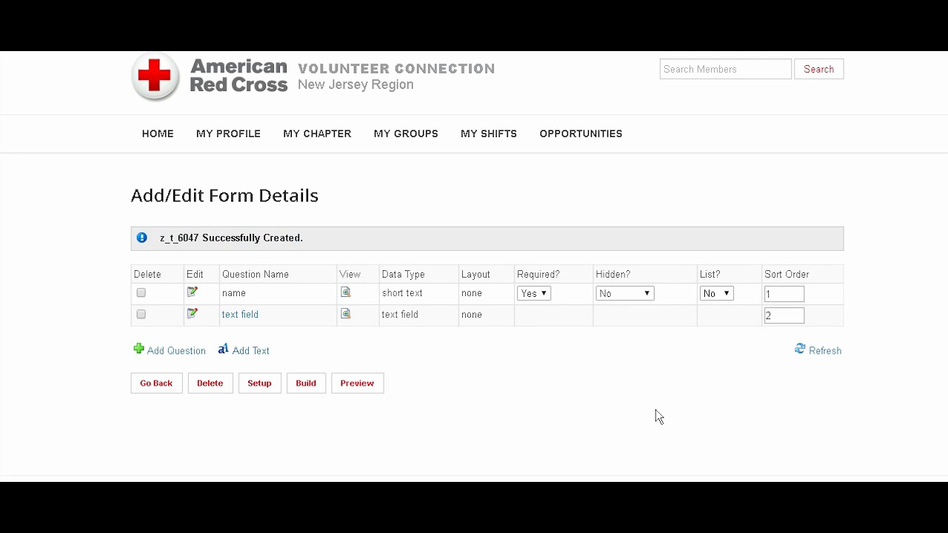
Step: Try to swap the form items by setting the name question's sort order to 2 and the text field's to 1, and refresh the list
double_click(784, 293)
key("BackSpace")
type("2")
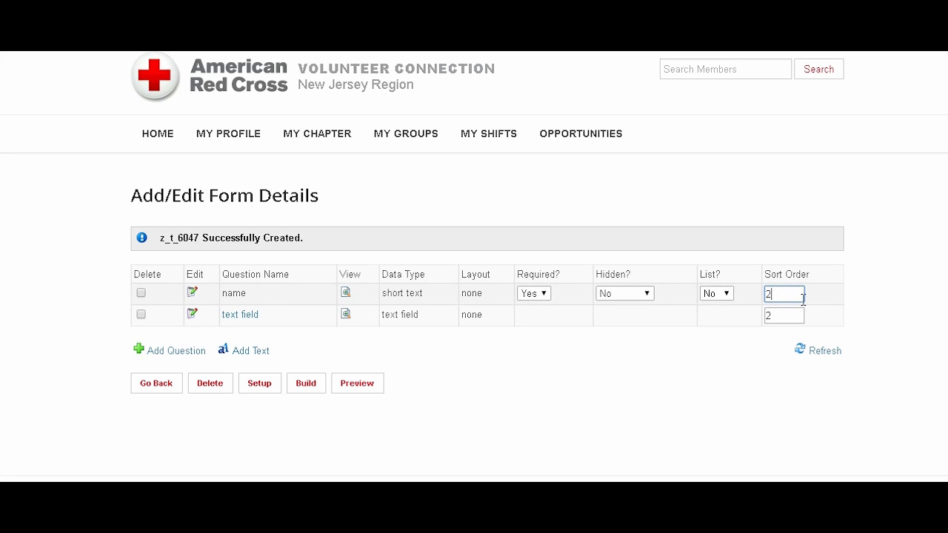
double_click(786, 315)
type("1")
left_click(713, 360)
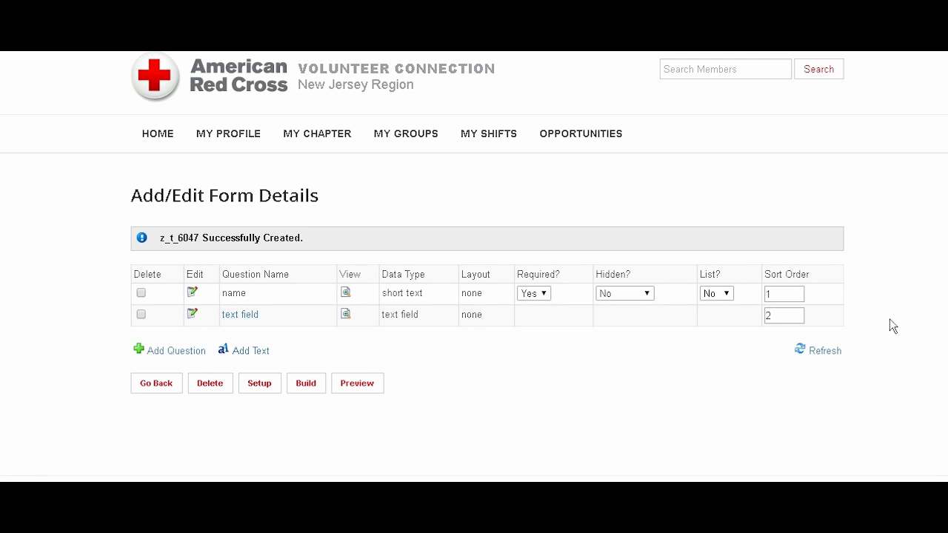
double_click(781, 295)
type("2")
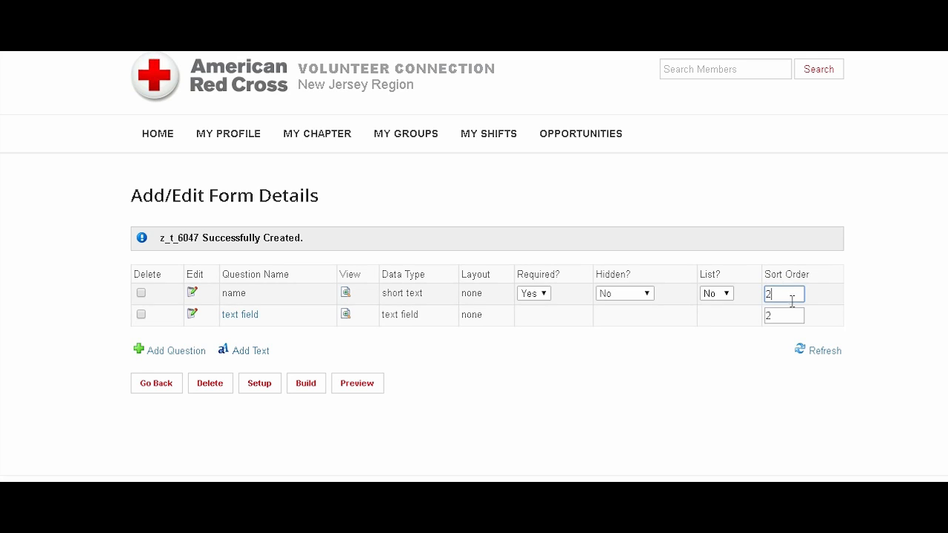
double_click(784, 314)
type("1")
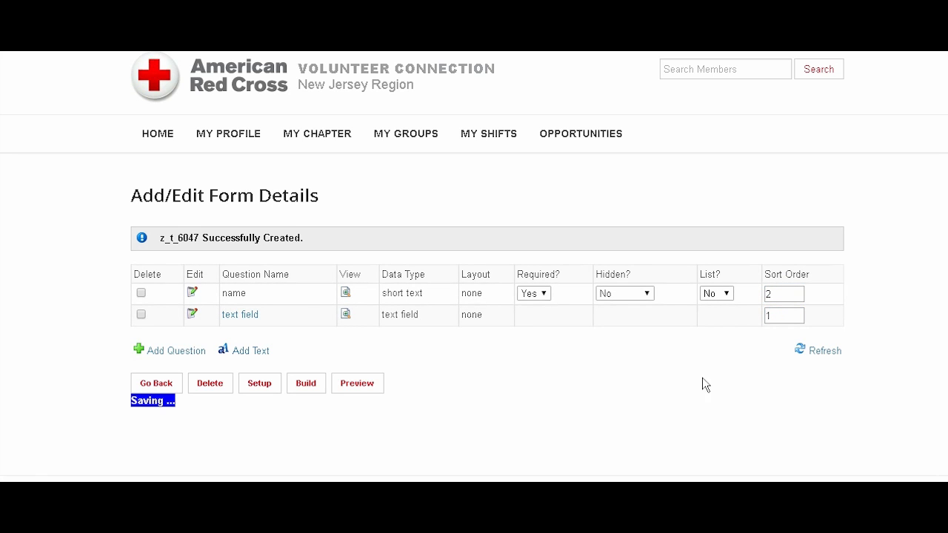
left_click(819, 354)
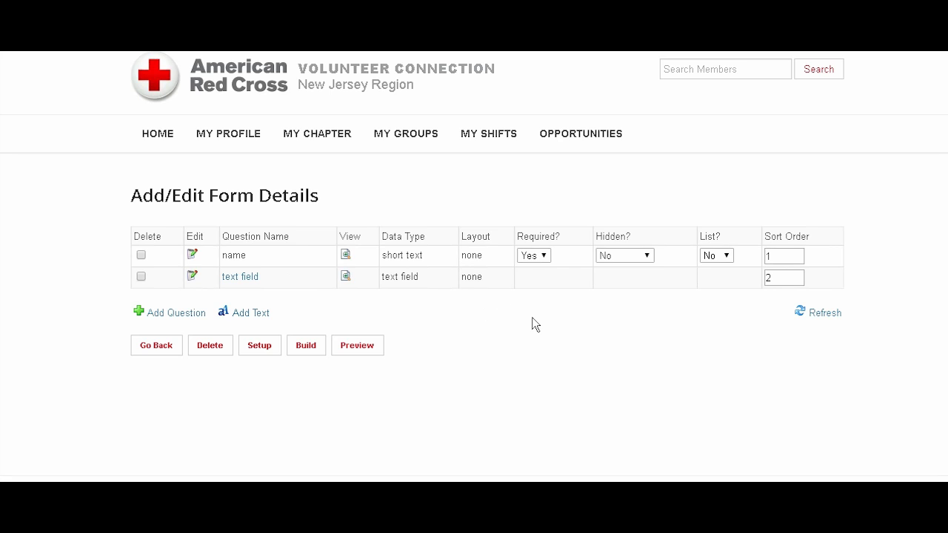
Step: Preview the test form, answer the name question with a first name, and submit the response
double_click(235, 255)
left_click(270, 279)
left_click(365, 357)
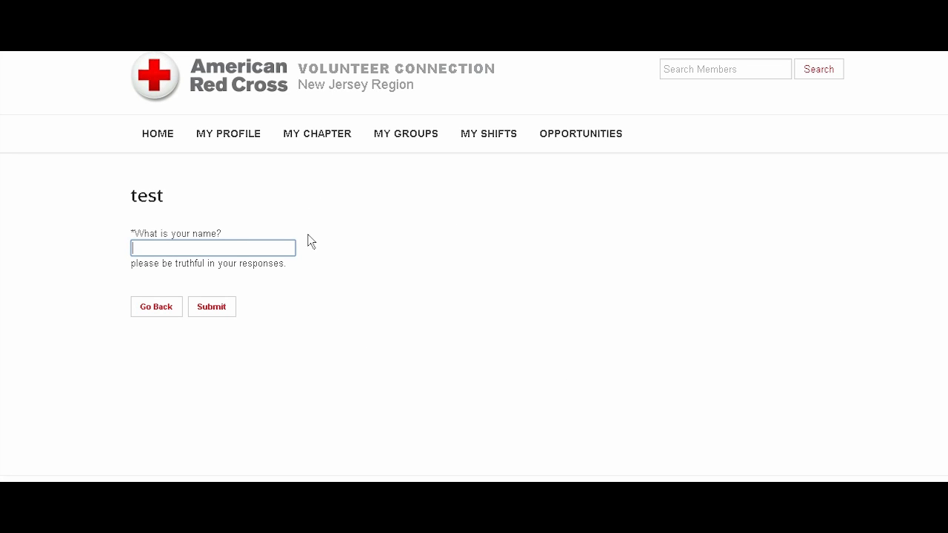
left_click(208, 260)
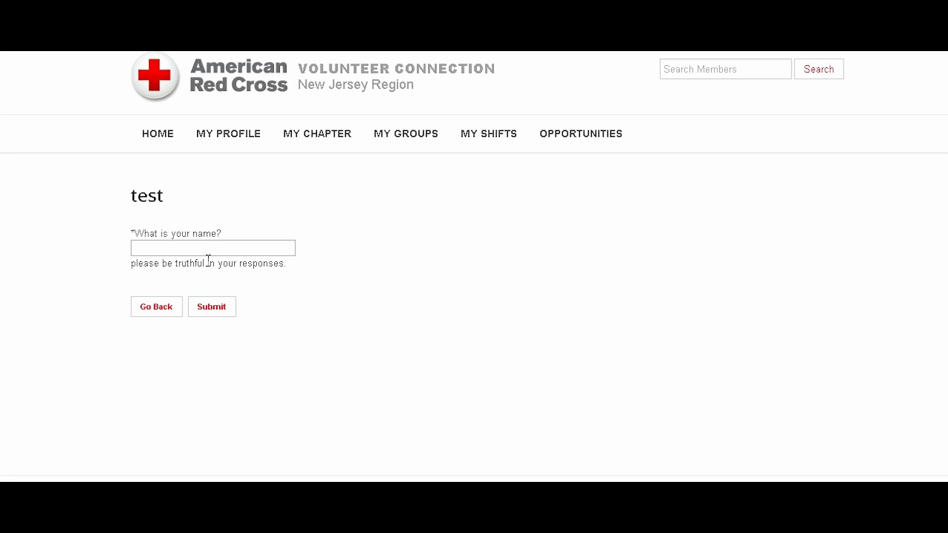
left_click(206, 248)
type("eric")
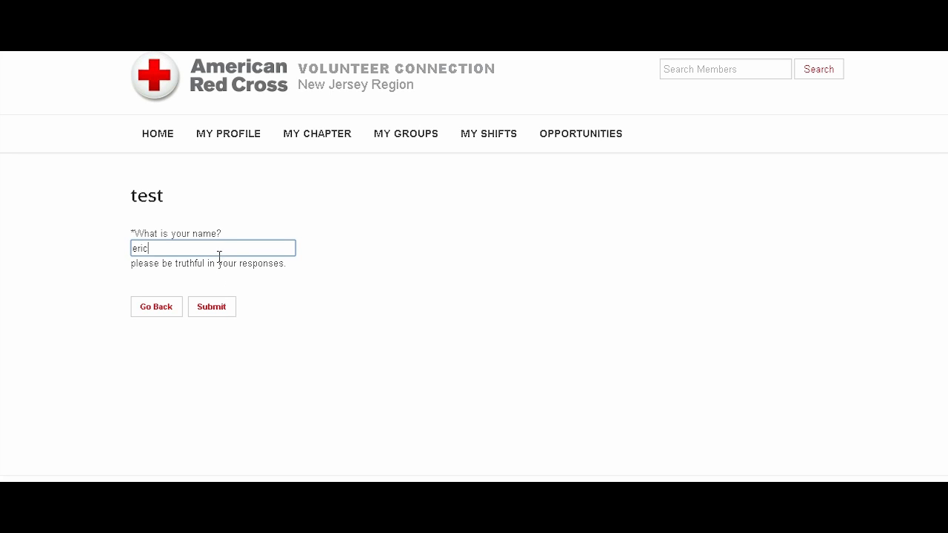
left_click(220, 305)
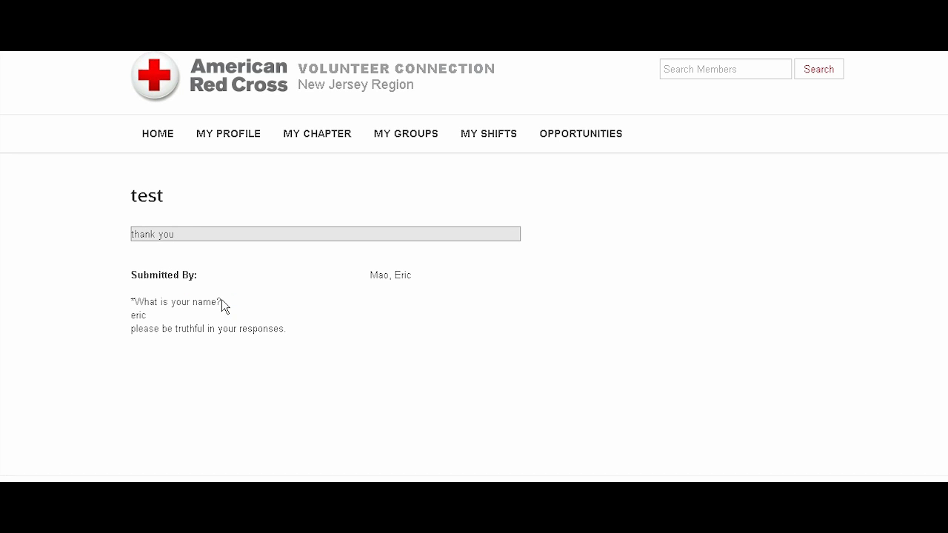
Step: Go back from the thank-you page to the form list and open the test form's submissions
triple_click(167, 235)
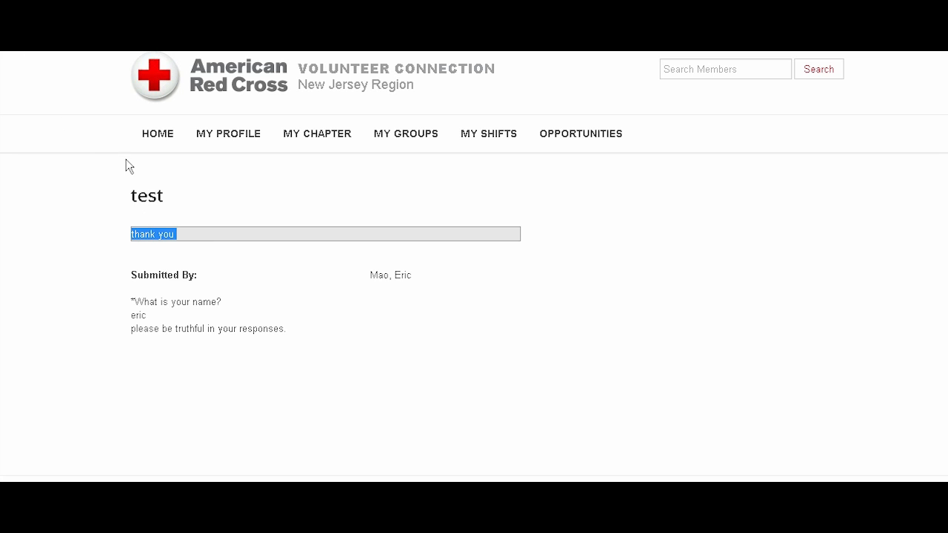
key("alt+Left")
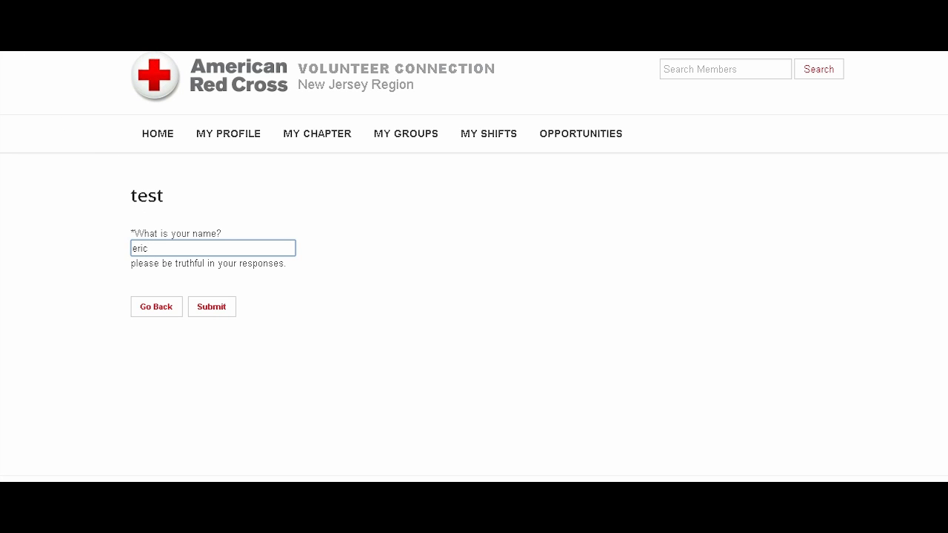
left_click(151, 308)
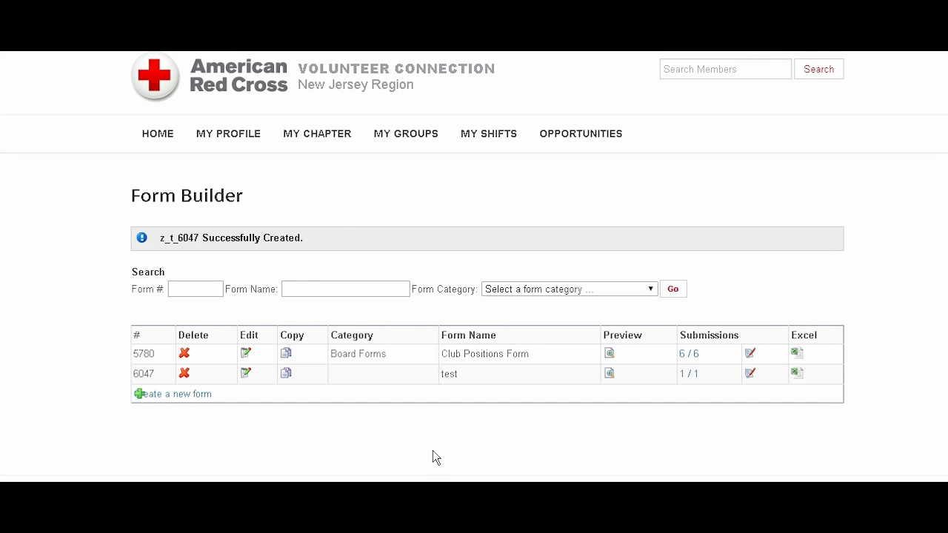
left_click(690, 374)
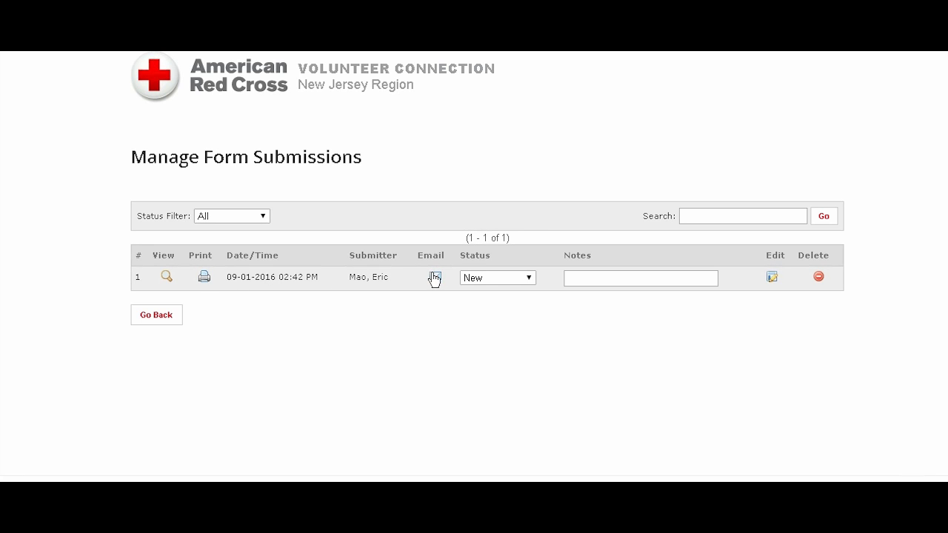
Step: Check the submission's status choices and enter the note "this is a test" for it
left_click(507, 275)
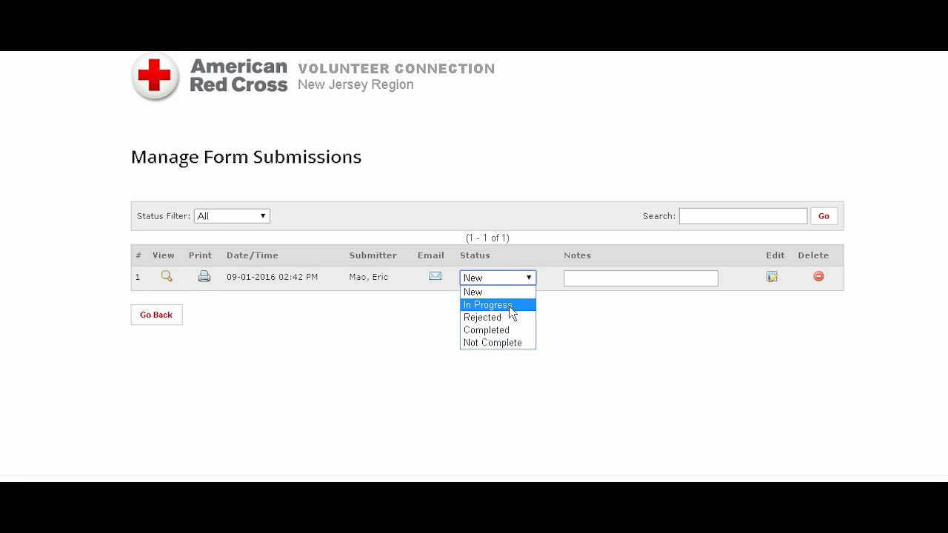
left_click(569, 334)
left_click(637, 281)
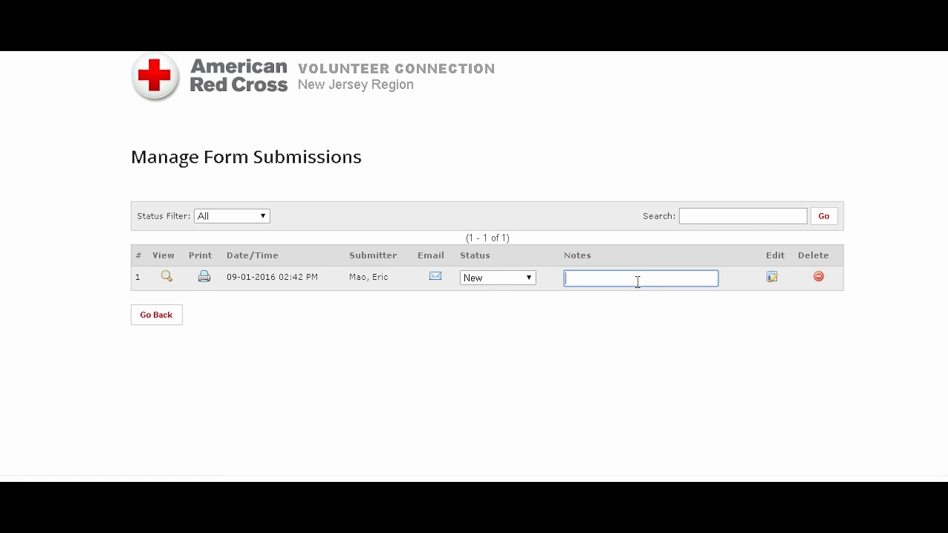
type("this is a test")
left_click(618, 342)
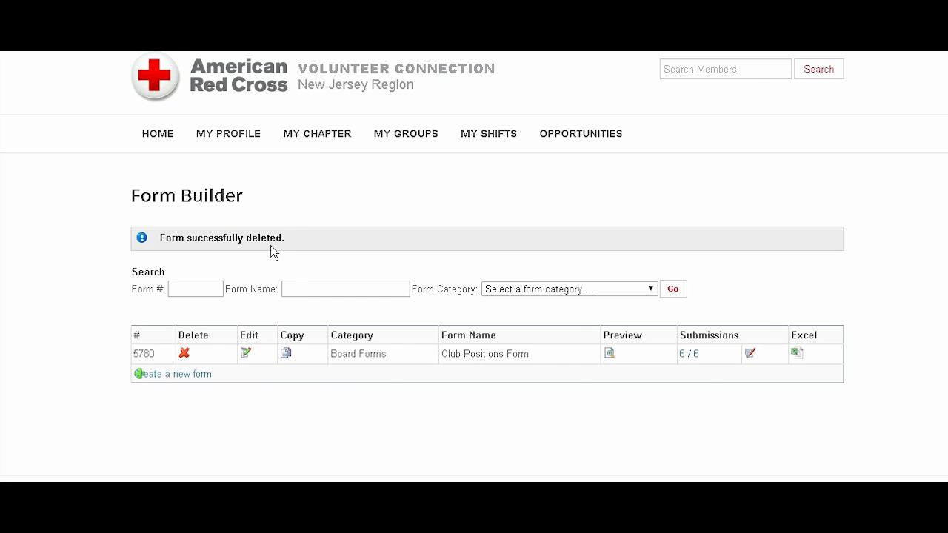
Step: Open the Youth-Millburn High School group and start an email to all of its listed members
mouse_move(420, 131)
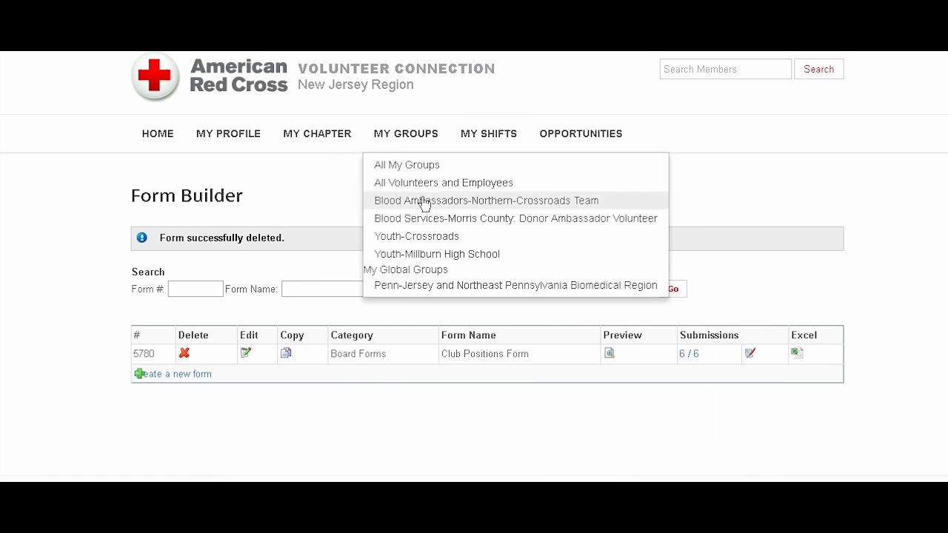
left_click(427, 256)
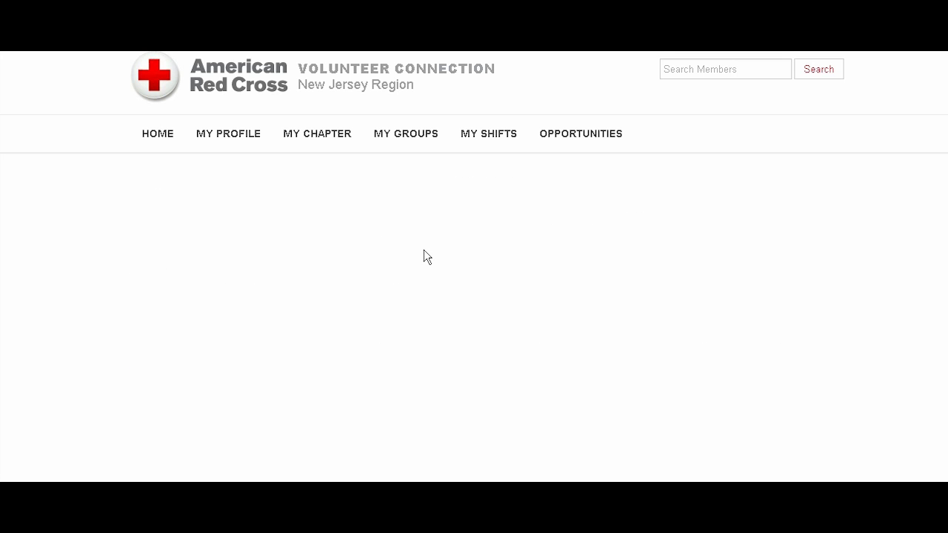
scroll(433, 263, "down", 5)
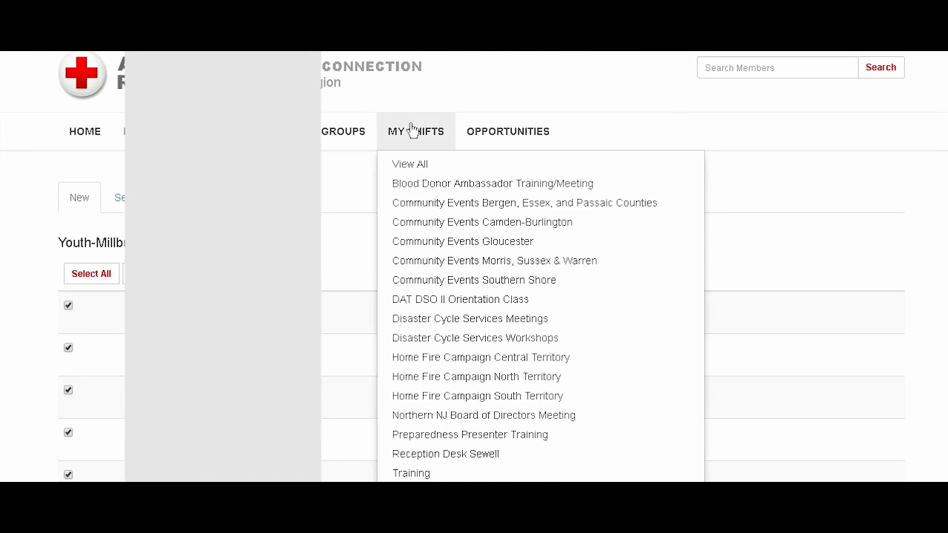
scroll(360, 125, "down", 3)
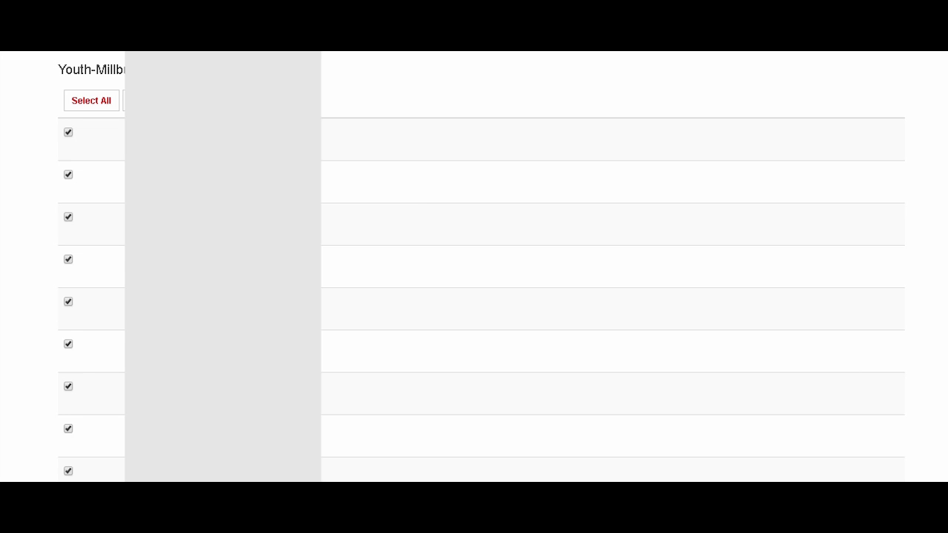
scroll(353, 192, "down", 2)
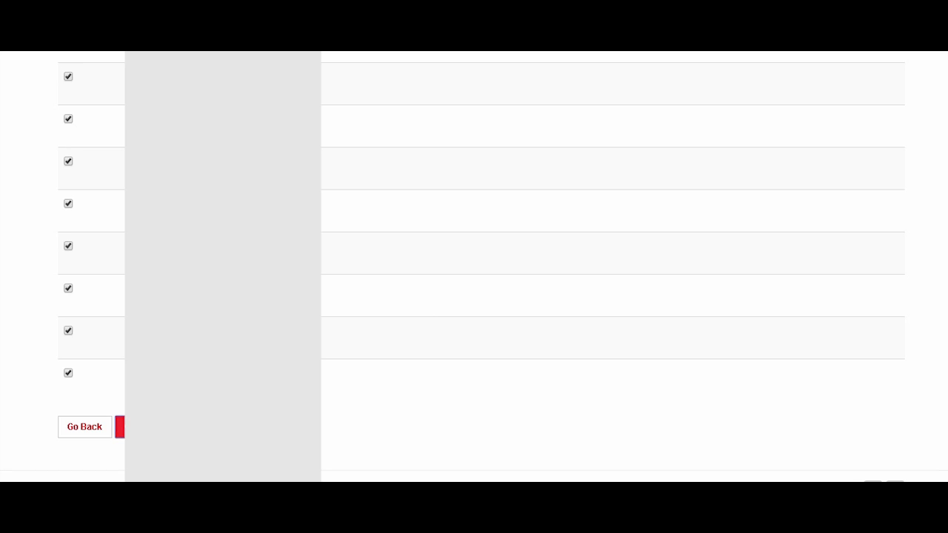
left_click(242, 420)
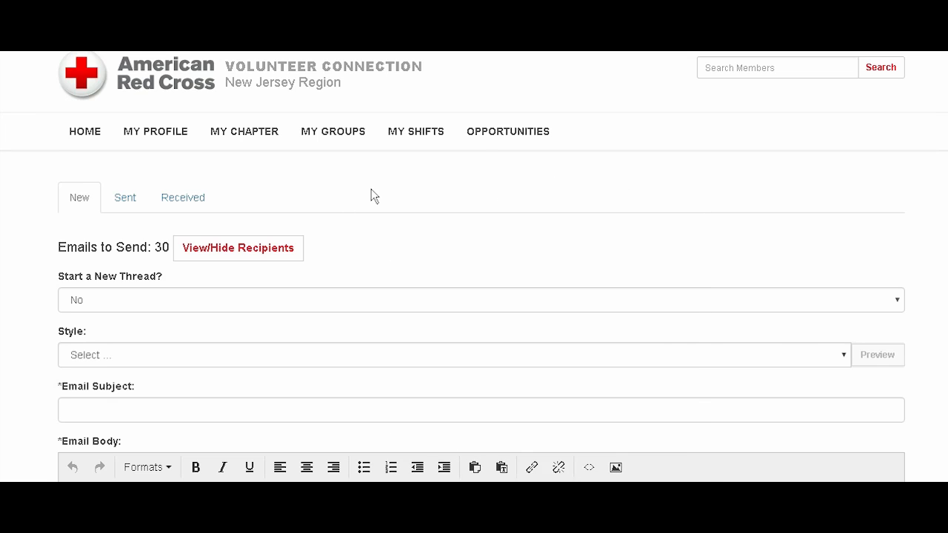
Step: Check the email's style choices, and write the message with the subject "test" and the body "test"
scroll(371, 194, "down", 2)
left_click(143, 176)
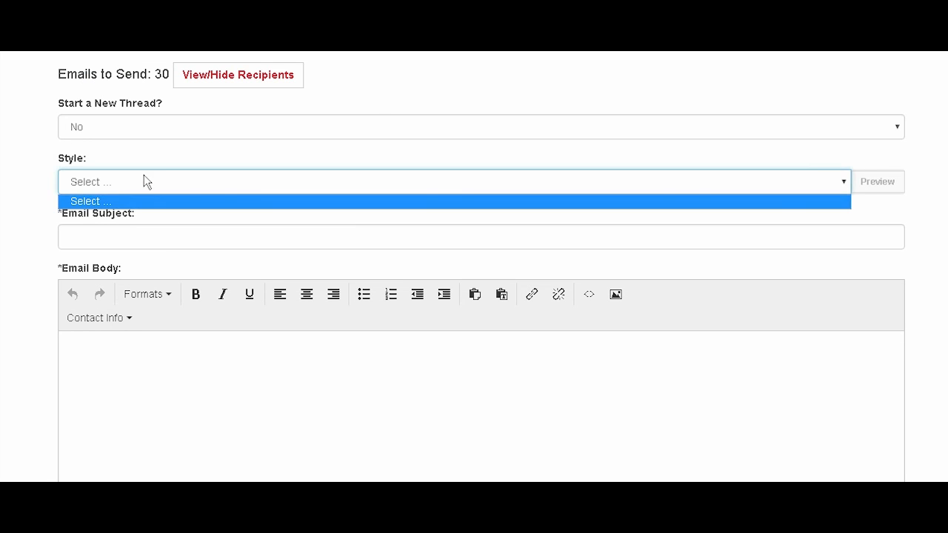
left_click(143, 232)
scroll(289, 207, "down", 2)
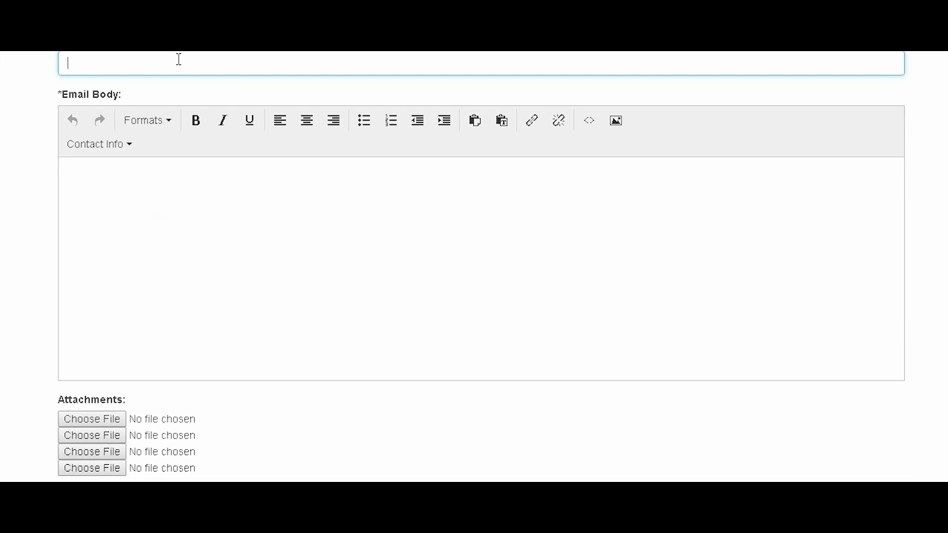
type("test")
left_click(179, 212)
type("test")
scroll(405, 290, "down", 1)
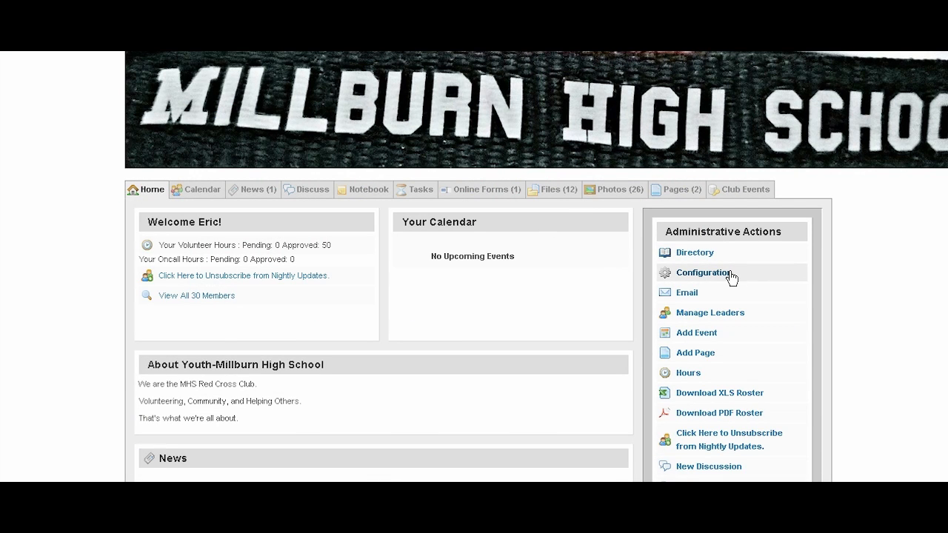
Step: Open the group's configuration and review its member permissions, enabled features, group logo and group description
left_click(702, 272)
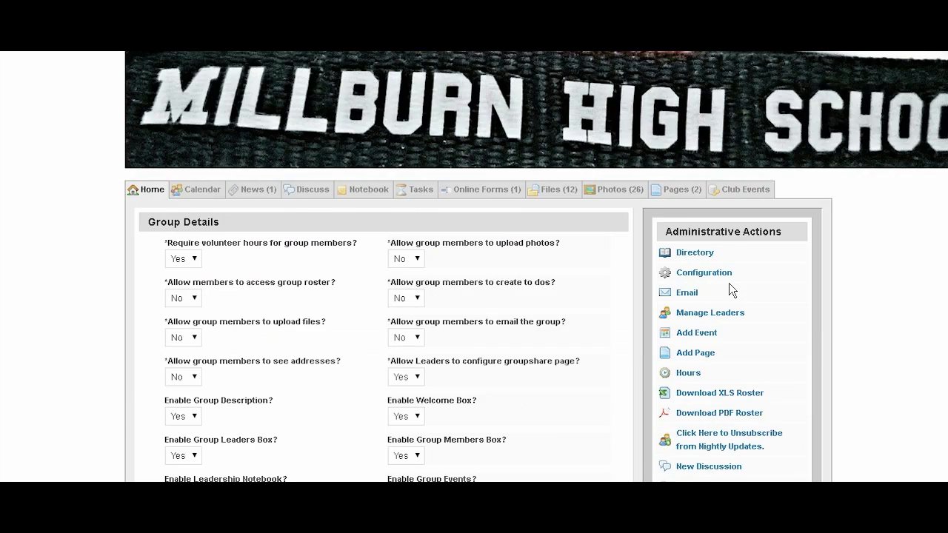
scroll(728, 283, "down", 2)
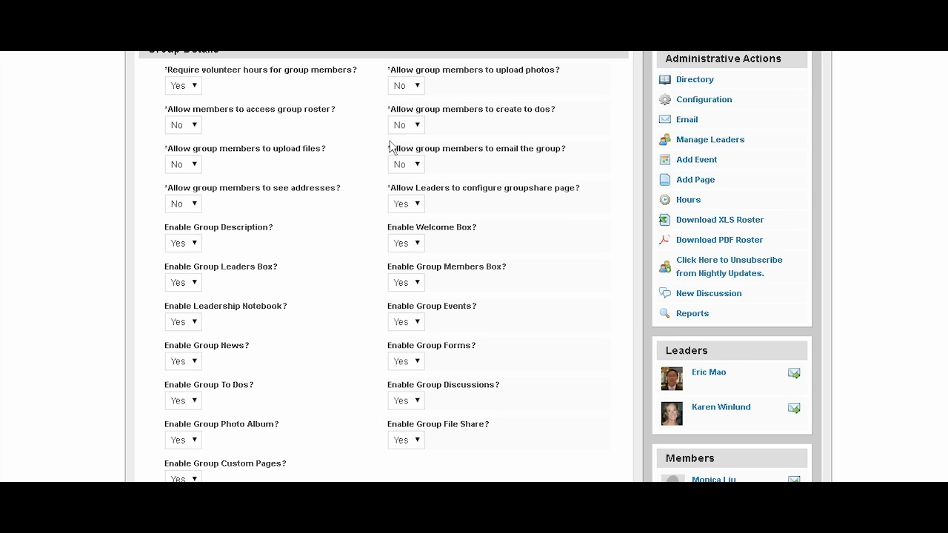
scroll(565, 244, "down", 2)
scroll(565, 245, "down", 2)
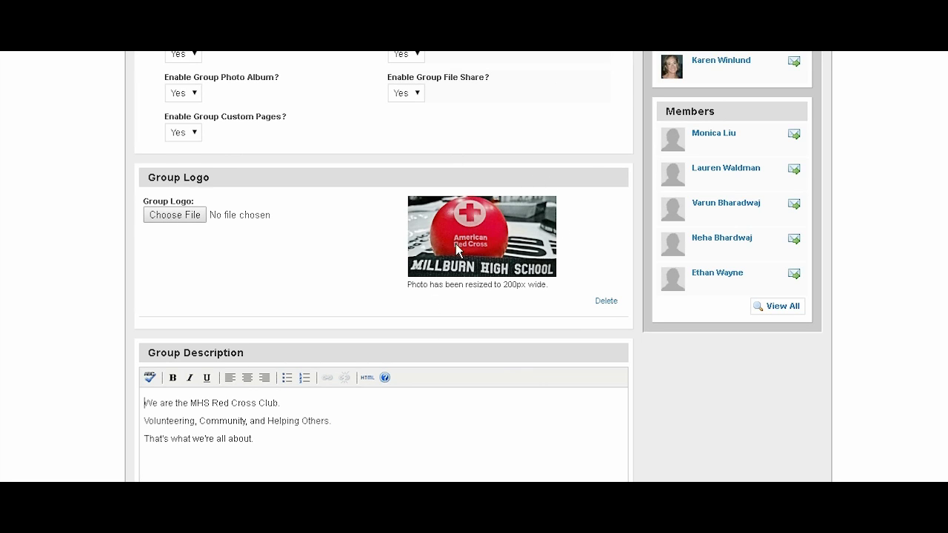
scroll(364, 238, "down", 3)
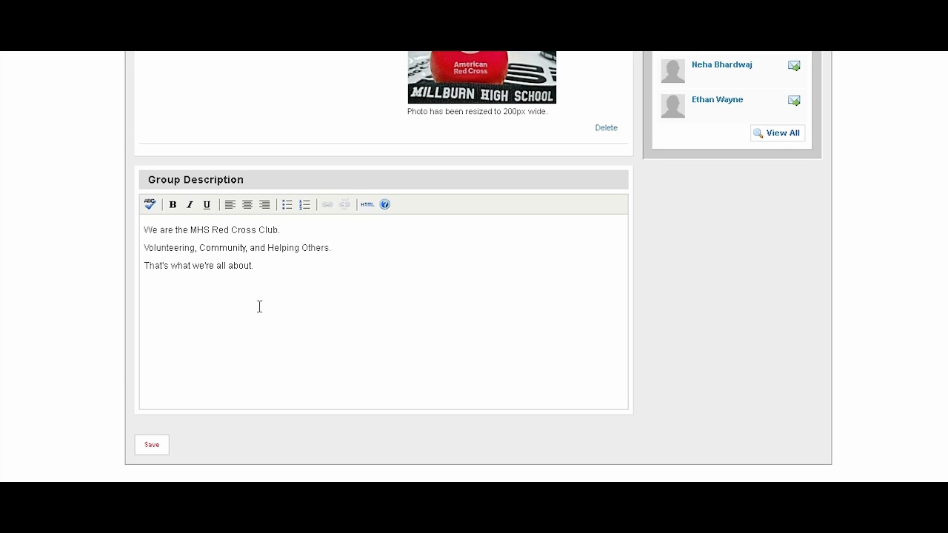
scroll(288, 360, "down", 1)
scroll(331, 423, "up", 6)
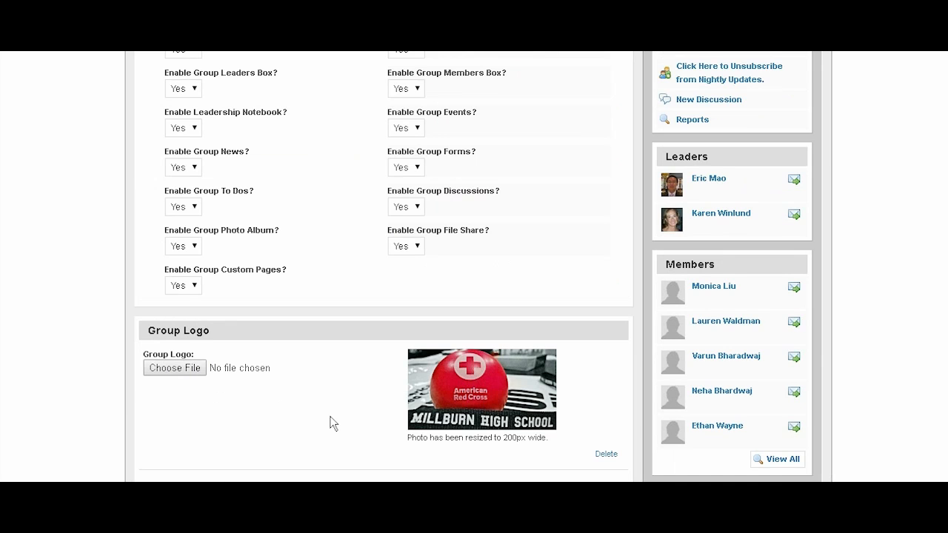
scroll(331, 423, "down", 6)
scroll(331, 422, "up", 6)
scroll(330, 423, "down", 6)
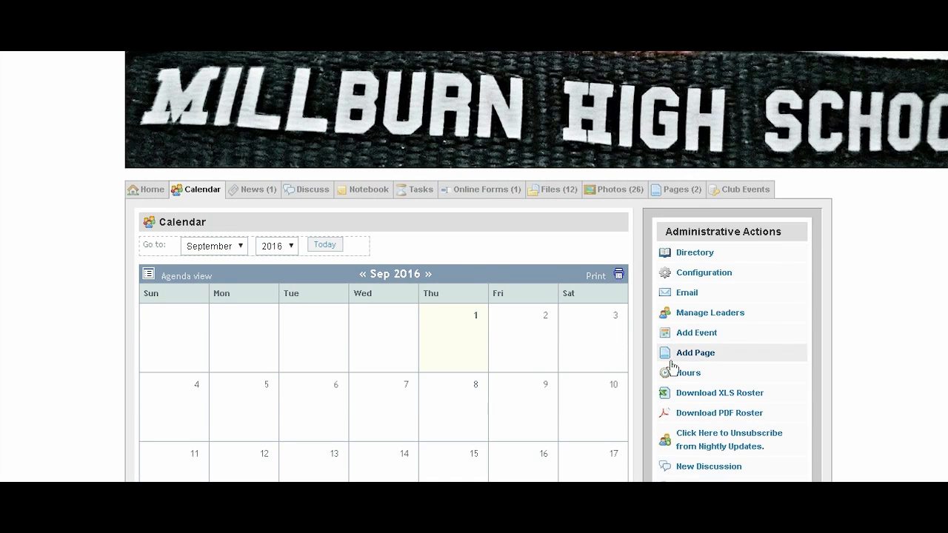
Step: Open the group's volunteer hours and examine the summary report with its chart and per-member hours
left_click(678, 373)
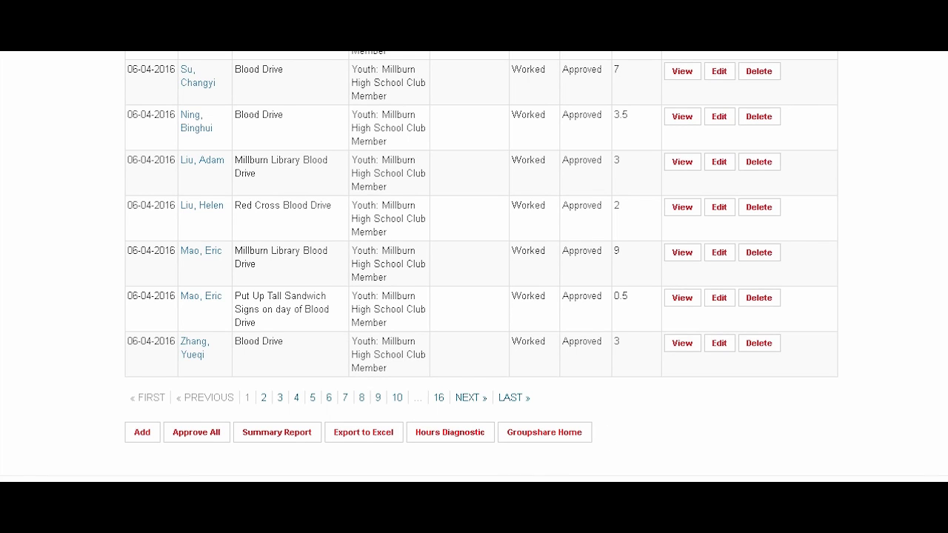
left_click(285, 443)
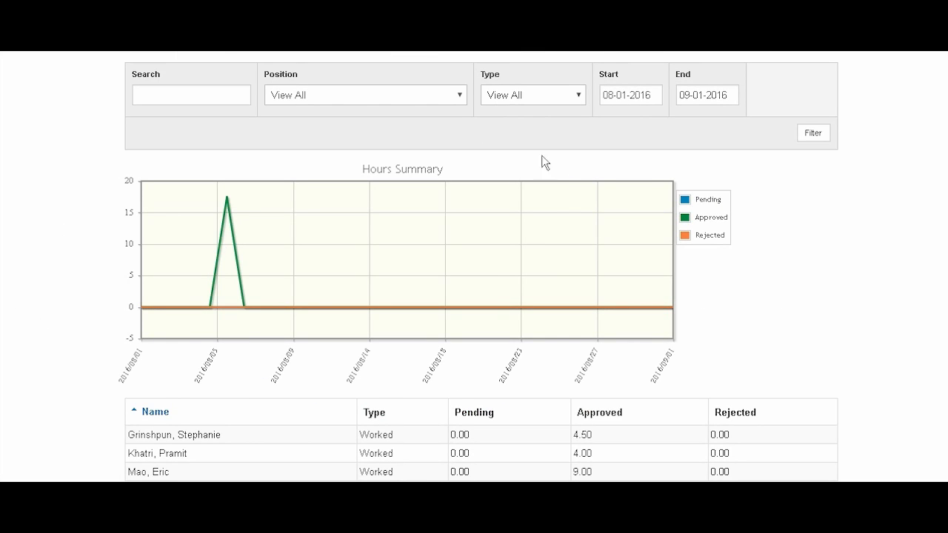
scroll(740, 171, "down", 1)
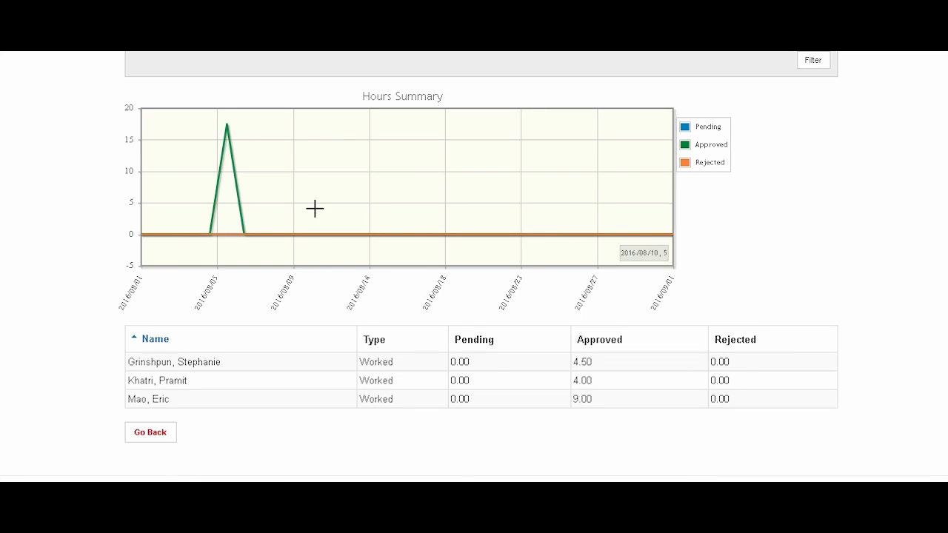
scroll(415, 429, "up", 3)
scroll(418, 436, "down", 3)
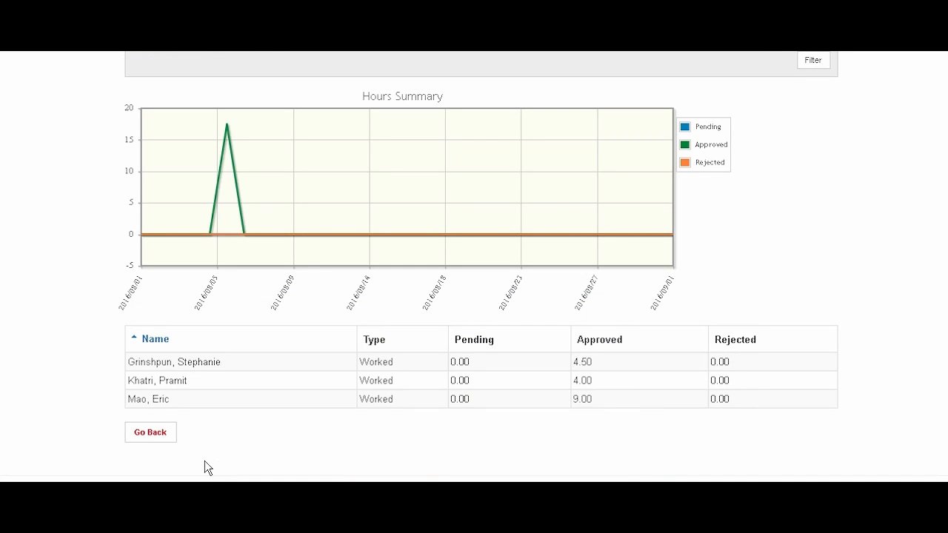
Step: Return from the summary report to the Hours Manager and look through the hours entries, available actions and filters
left_click(157, 434)
scroll(220, 351, "down", 12)
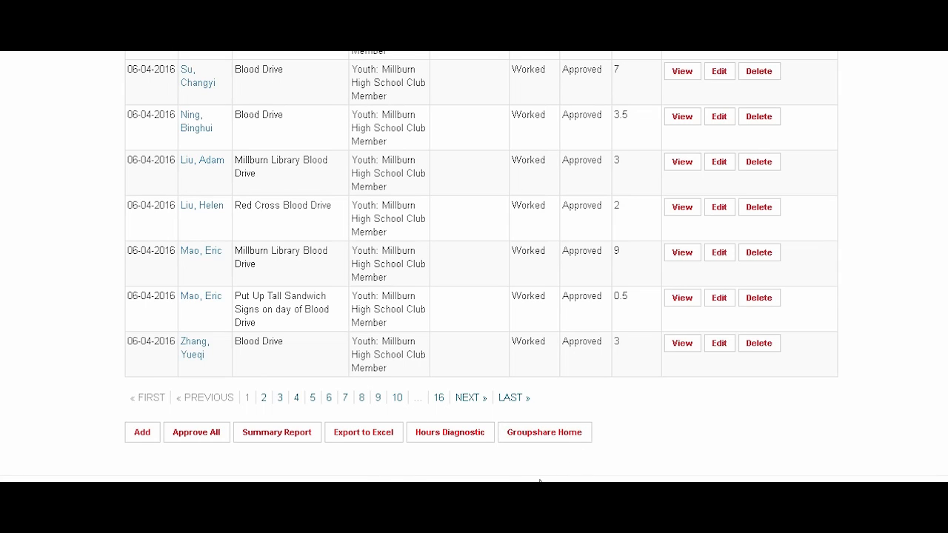
scroll(620, 474, "up", 5)
scroll(621, 474, "up", 10)
scroll(611, 443, "down", 15)
scroll(617, 415, "up", 15)
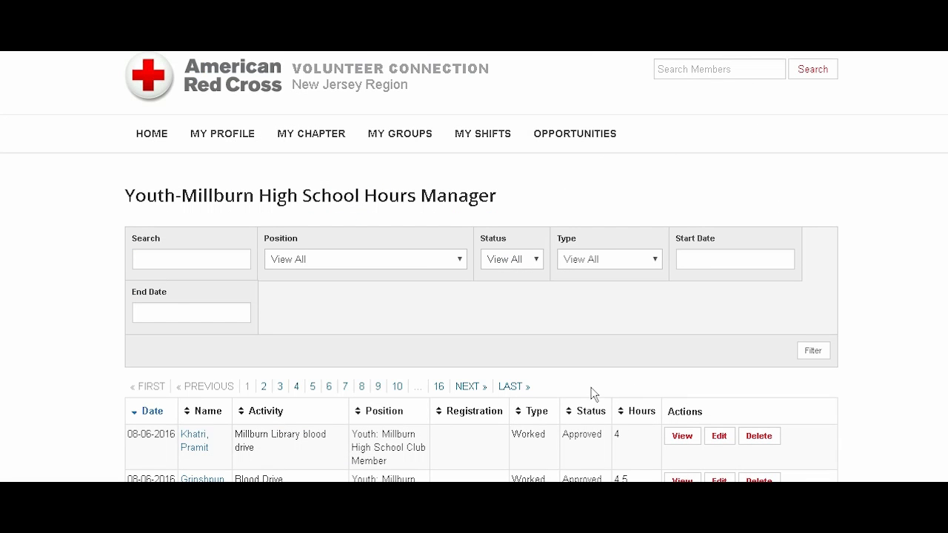
left_click_drag(258, 195, 275, 190)
double_click(277, 185)
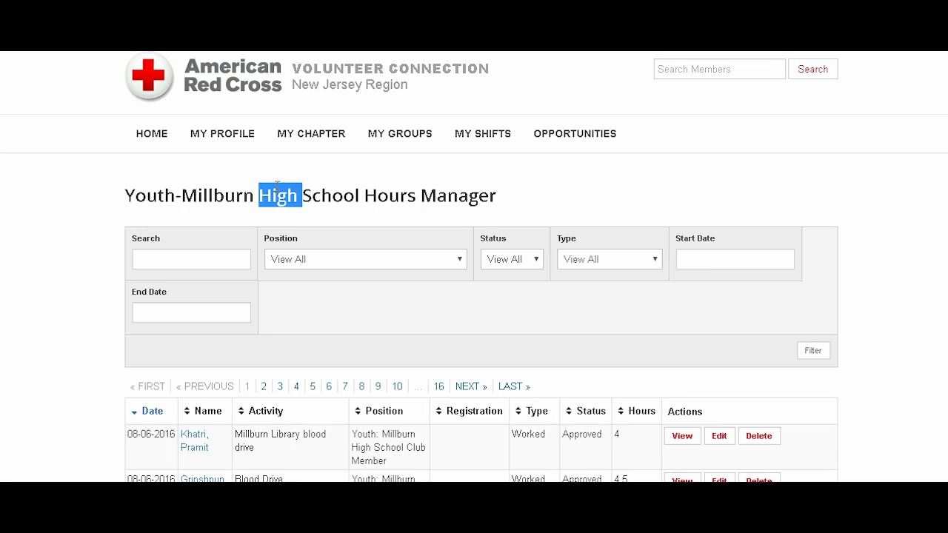
triple_click(278, 185)
double_click(276, 196)
triple_click(275, 196)
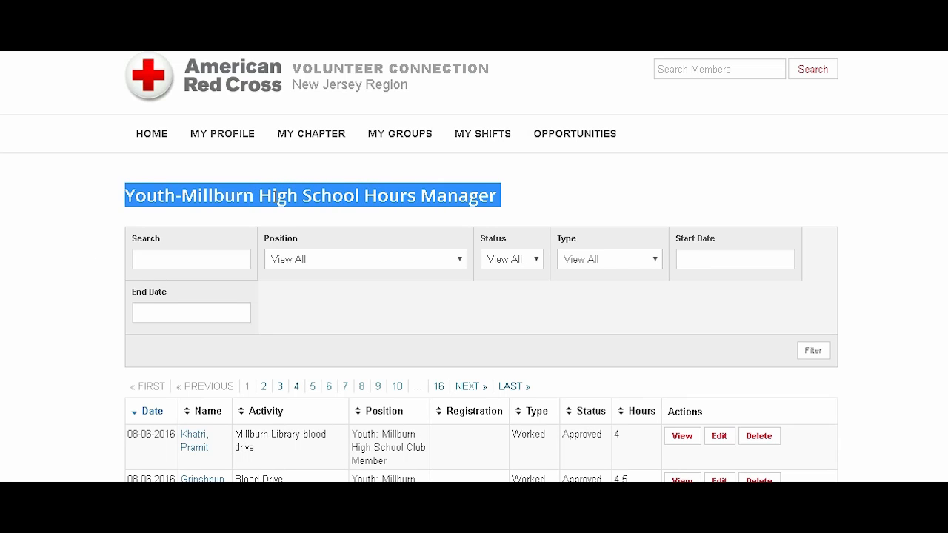
left_click(276, 196)
triple_click(277, 192)
scroll(275, 195, "down", 15)
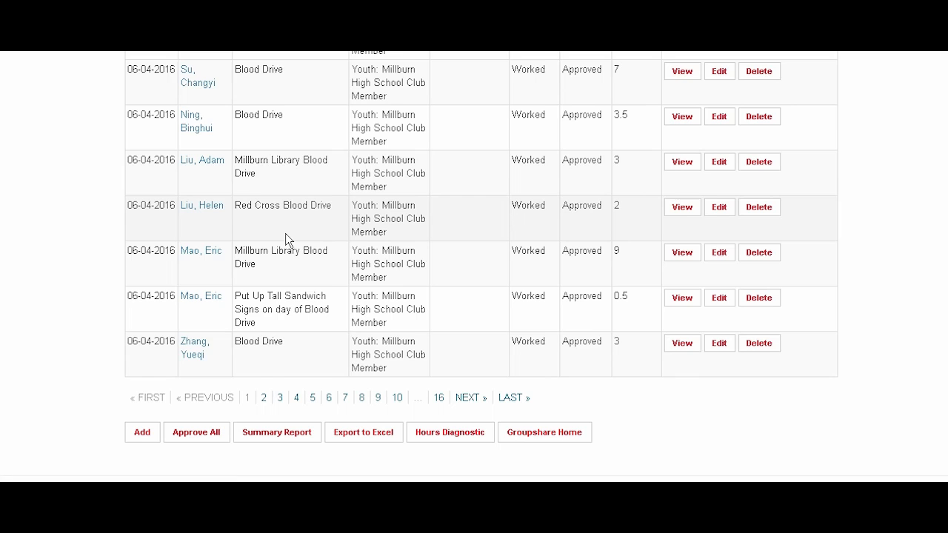
scroll(285, 233, "up", 15)
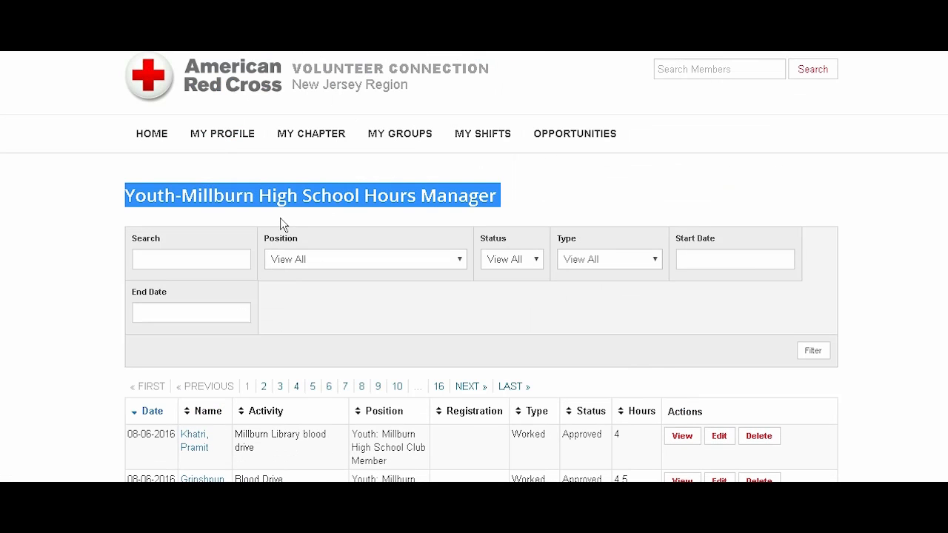